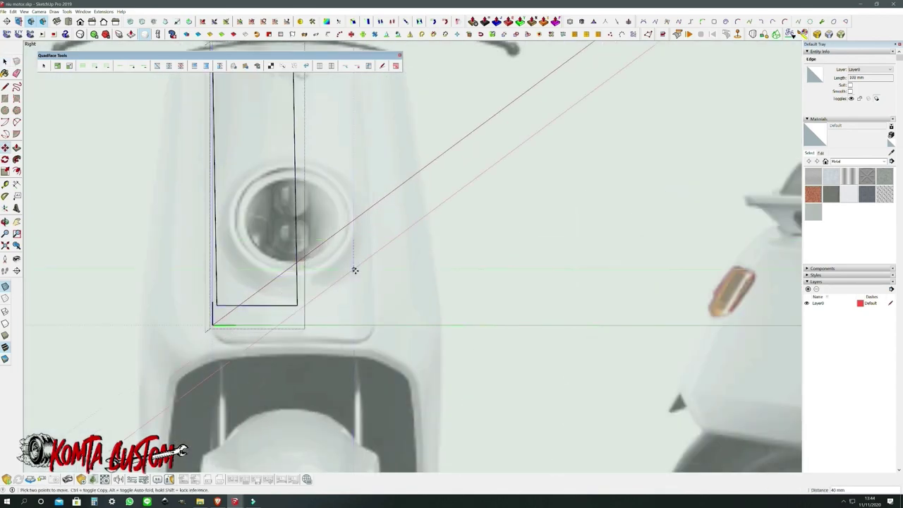
# - Zoom in and select the rectangle face and its edges on the front panel
pyautogui.scroll(-3, 355, 270)
pyautogui.scroll(5, 447, 248)
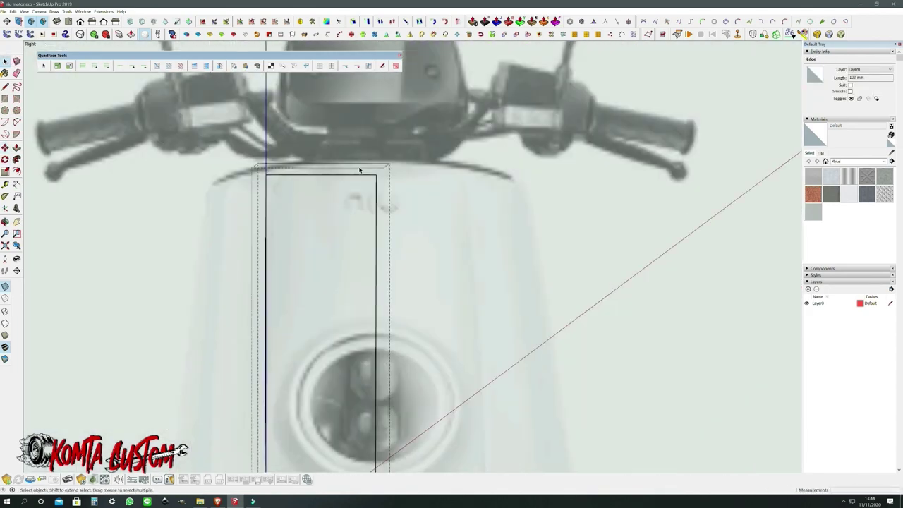
pyautogui.press('space')
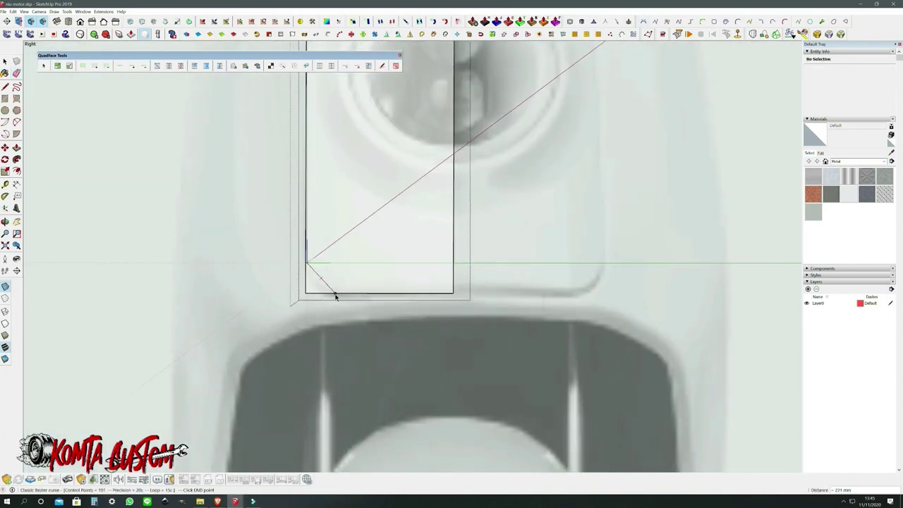
pyautogui.scroll(-3, 332, 289)
pyautogui.scroll(-3, 403, 198)
pyautogui.moveTo(403, 198); pyautogui.dragTo(380, 228, button='middle')
pyautogui.scroll(4, 380, 228)
pyautogui.doubleClick(379, 228)
pyautogui.scroll(5, 367, 233)
# - Round the panel profile's corners with arcs and erase the leftover edges in the front view
pyautogui.press('a')
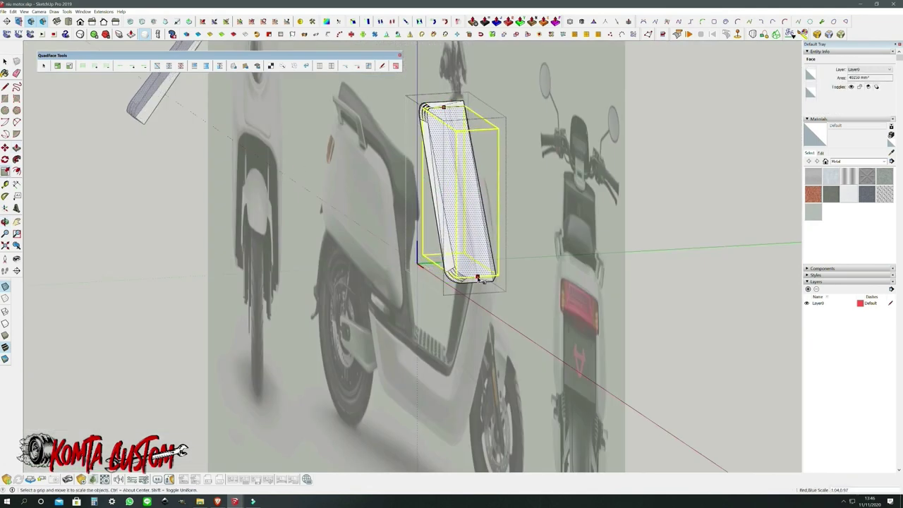
pyautogui.click(91, 25)
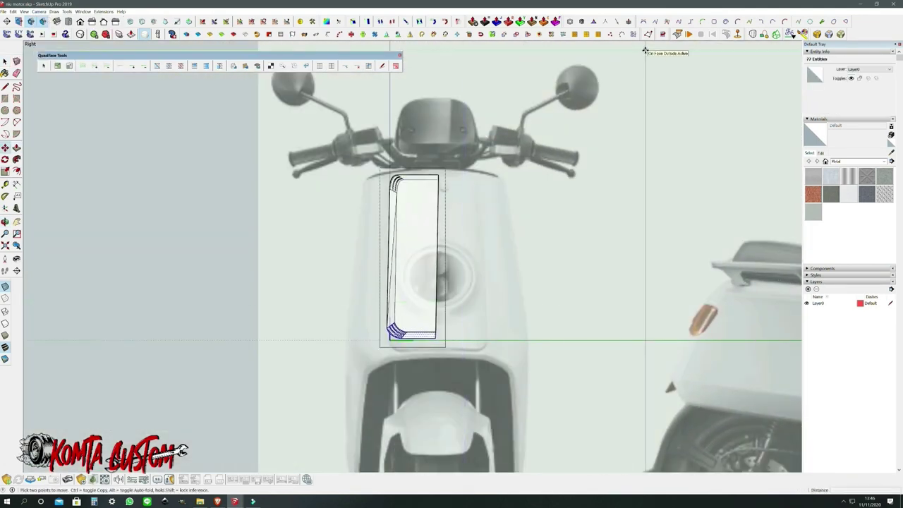
pyautogui.scroll(3, 438, 339)
pyautogui.moveTo(458, 241); pyautogui.dragTo(266, 232, button='middle')
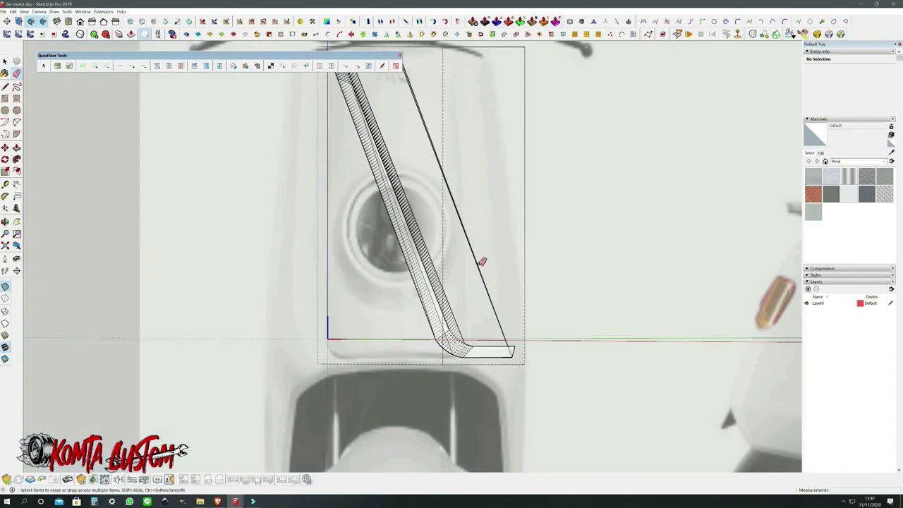
pyautogui.scroll(5, 267, 232)
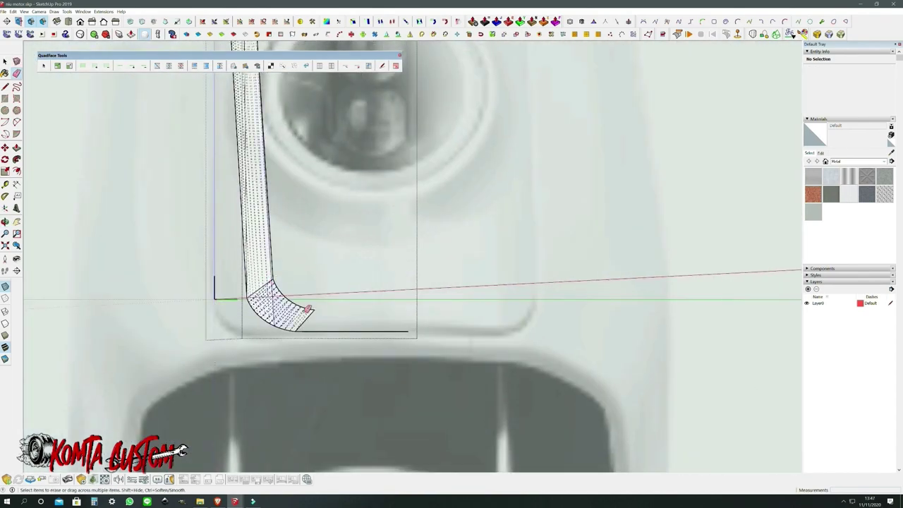
pyautogui.press('e')
pyautogui.scroll(3, 401, 193)
pyautogui.scroll(-5, 402, 192)
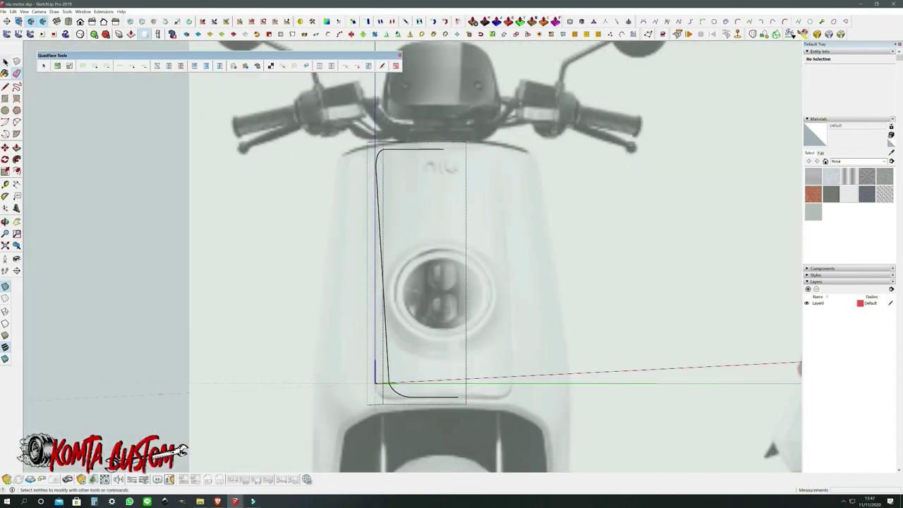
pyautogui.scroll(3, 443, 200)
# - Rotate the panel curve to the side-view slant and scale its depth to match the profile
pyautogui.press('q')
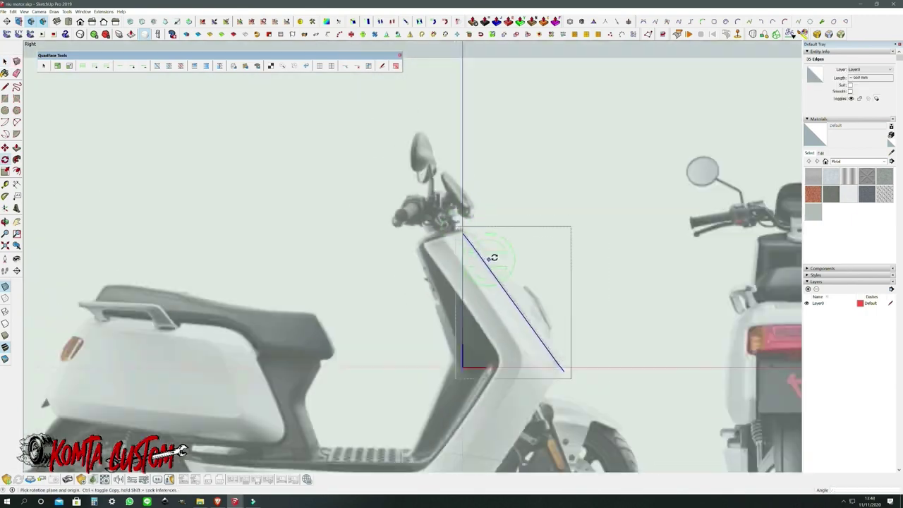
pyautogui.keyDown('shift'); pyautogui.moveTo(494, 258); pyautogui.dragTo(423, 198, button='middle'); pyautogui.keyUp('shift')
pyautogui.press('space')
pyautogui.moveTo(492, 201)
pyautogui.mouseDown(button='middle')
pyautogui.moveTo(367, 205)
pyautogui.moveTo(211, 184)
pyautogui.mouseUp(button='middle')
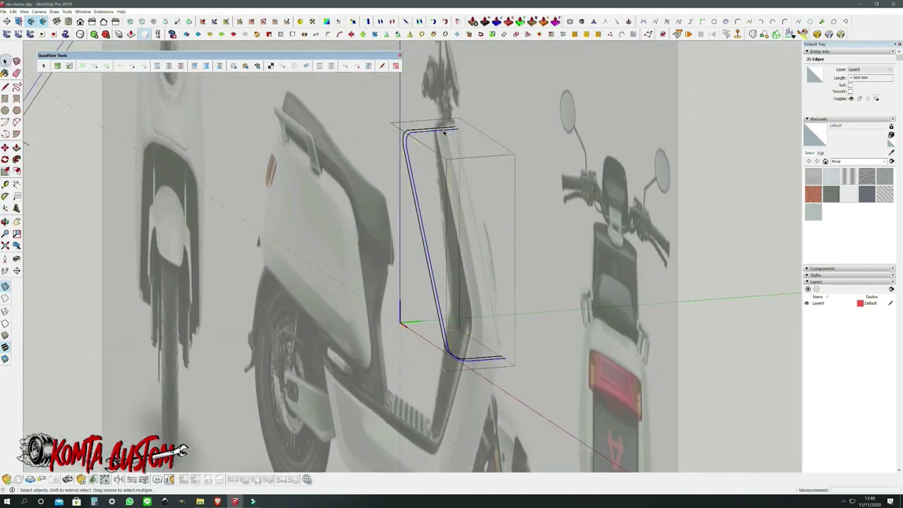
pyautogui.press('space')
pyautogui.moveTo(282, 317); pyautogui.dragTo(303, 317, button='middle')
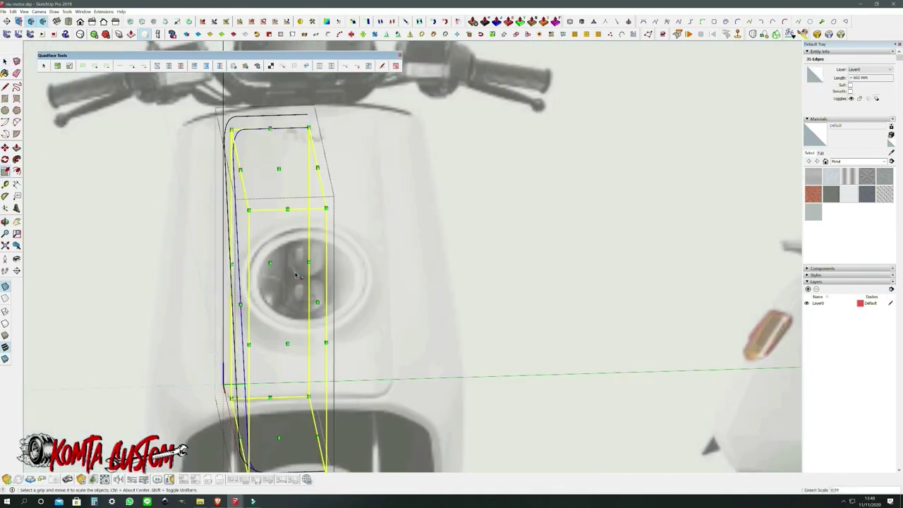
pyautogui.scroll(-3, 318, 283)
pyautogui.scroll(5, 403, 339)
pyautogui.moveTo(403, 339); pyautogui.dragTo(476, 344, button='middle')
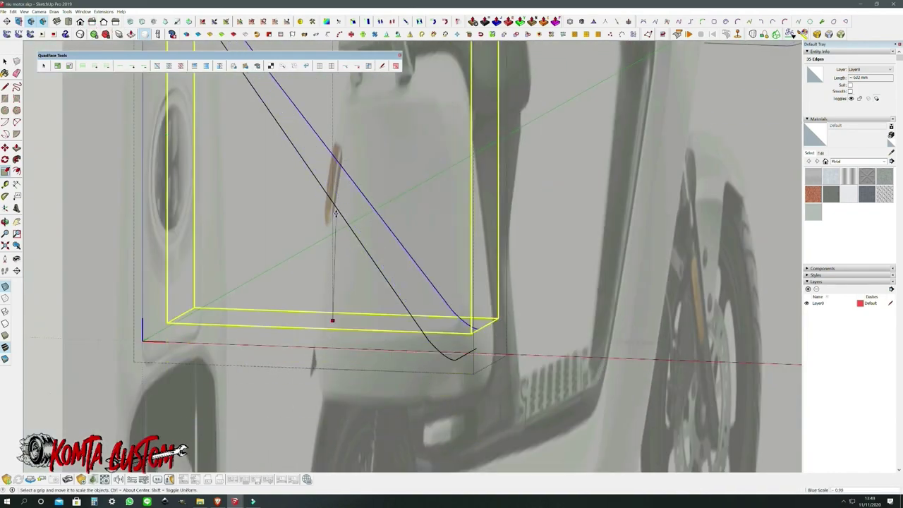
pyautogui.moveTo(336, 214)
pyautogui.mouseDown(button='middle')
pyautogui.moveTo(367, 210)
pyautogui.moveTo(449, 291)
pyautogui.moveTo(433, 163)
pyautogui.mouseUp(button='middle')
pyautogui.scroll(3, 367, 210)
pyautogui.scroll(2, 367, 210)
# - Select the edges of the slanted panel curve
pyautogui.scroll(-5, 433, 164)
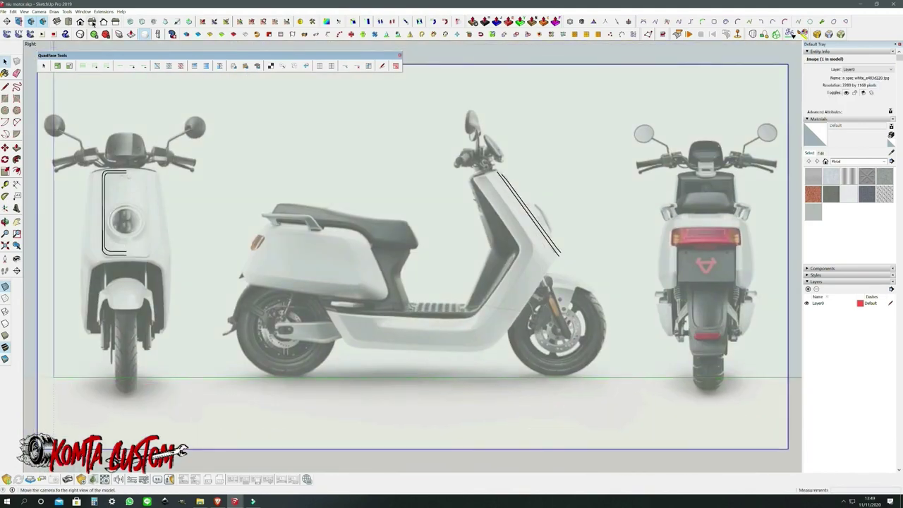
pyautogui.scroll(5, 324, 318)
pyautogui.scroll(-5, 237, 323)
pyautogui.moveTo(237, 324); pyautogui.dragTo(353, 282, button='middle')
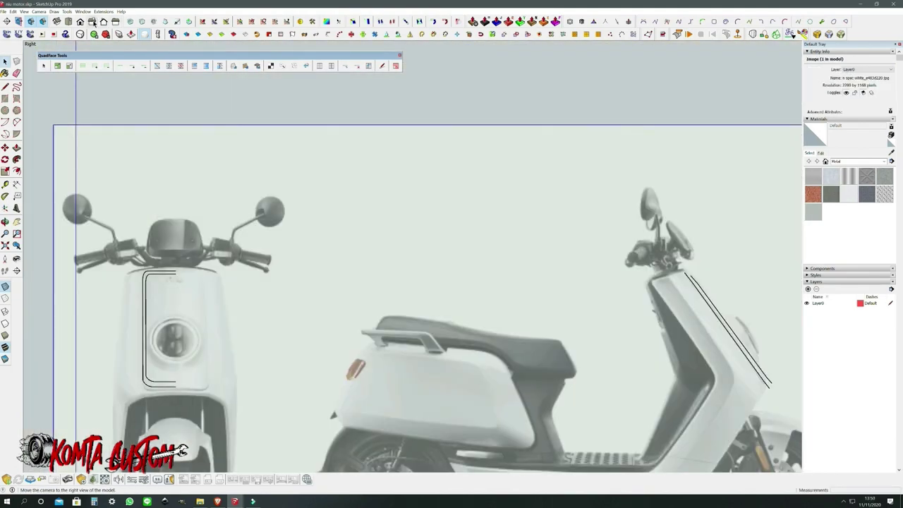
pyautogui.scroll(5, 353, 283)
pyautogui.scroll(-3, 429, 242)
pyautogui.scroll(3, 428, 242)
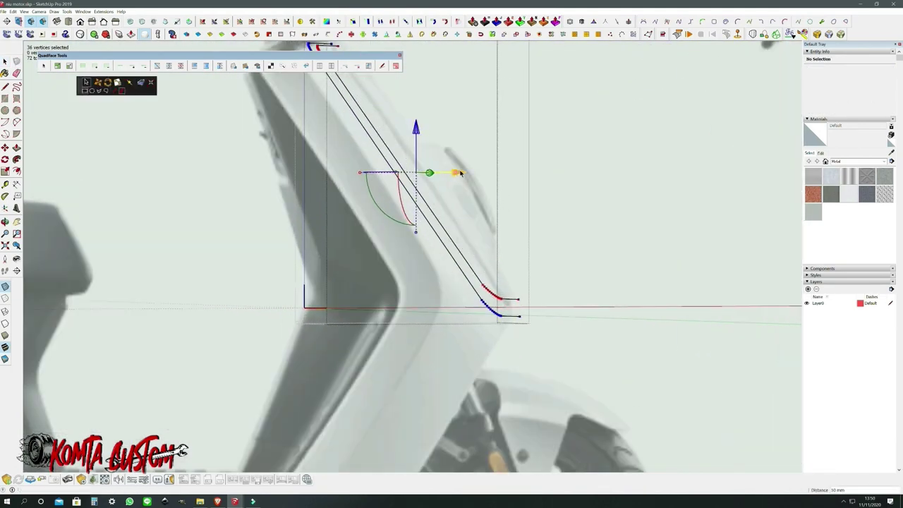
pyautogui.scroll(-3, 429, 242)
pyautogui.scroll(2, 577, 232)
pyautogui.scroll(2, 577, 231)
# - Make a parallel copy of the curve as the trim strip's second edge line
pyautogui.hotkey('ctrl', 'a')
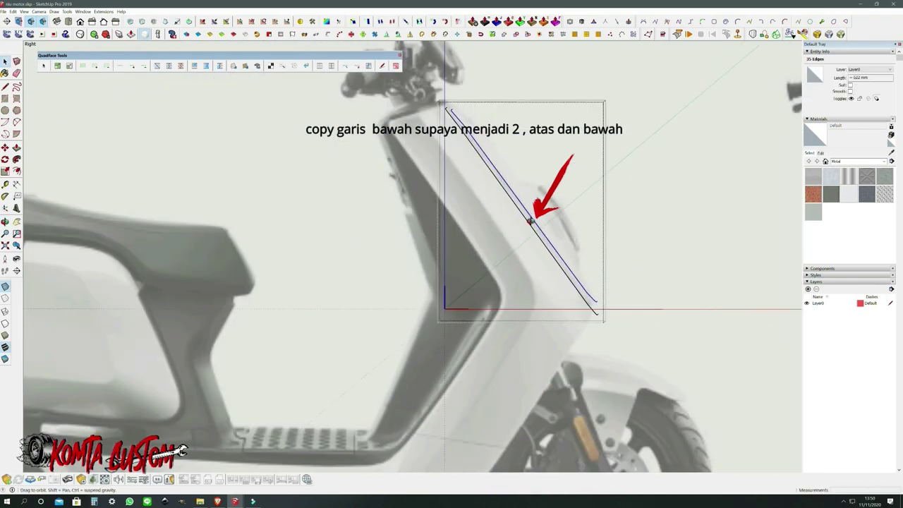
pyautogui.scroll(2, 454, 271)
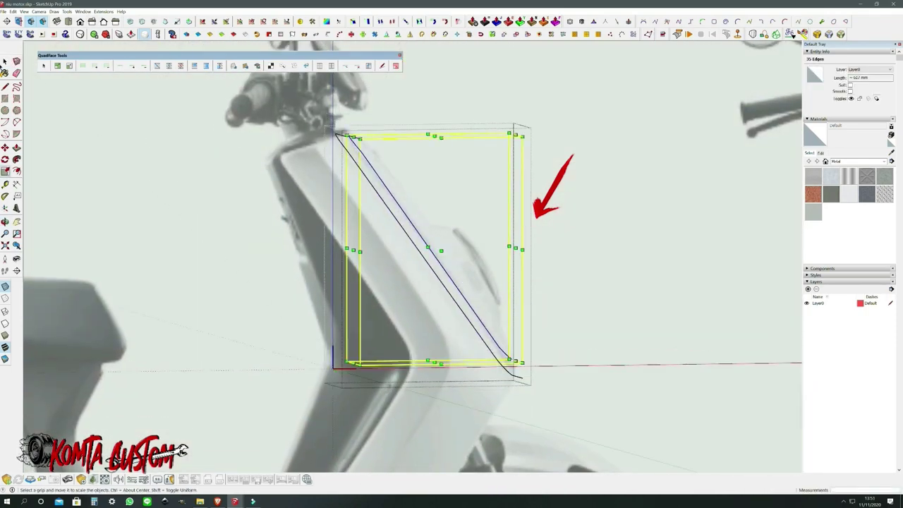
pyautogui.scroll(-5, 503, 305)
pyautogui.scroll(4, 269, 202)
pyautogui.scroll(3, 270, 202)
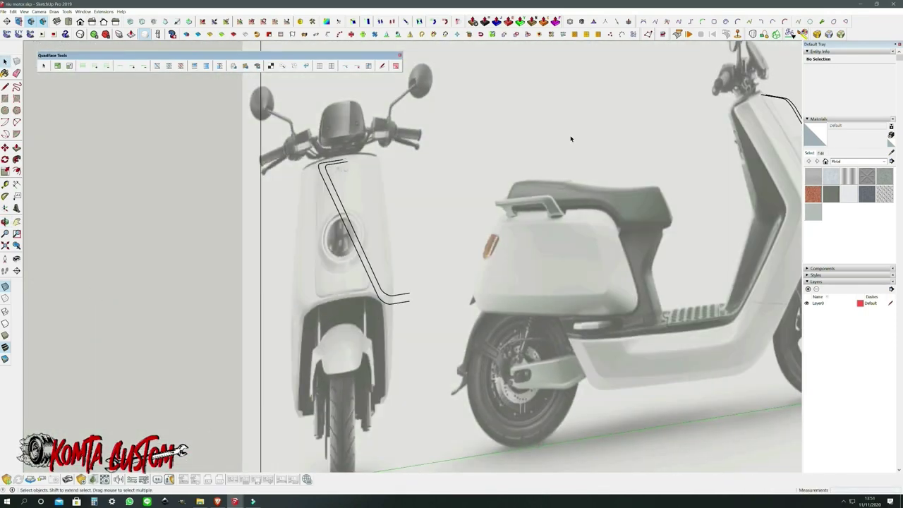
pyautogui.scroll(2, 494, 184)
pyautogui.press('a')
pyautogui.scroll(3, 411, 268)
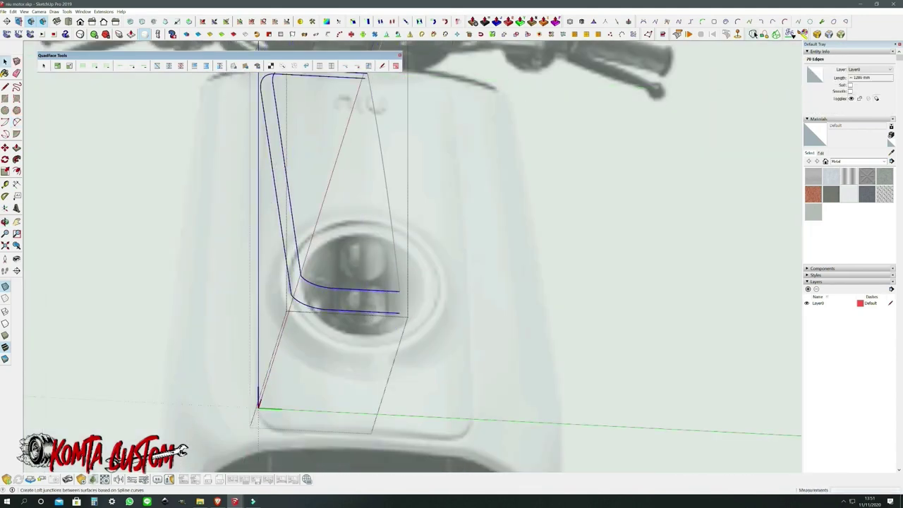
# - Loft a thin skin surface between the two panel curves with Curviloft and inspect it
pyautogui.click(752, 34)
pyautogui.scroll(-3, 452, 254)
pyautogui.scroll(4, 451, 318)
pyautogui.moveTo(452, 318); pyautogui.dragTo(494, 246, button='middle')
pyautogui.scroll(3, 487, 297)
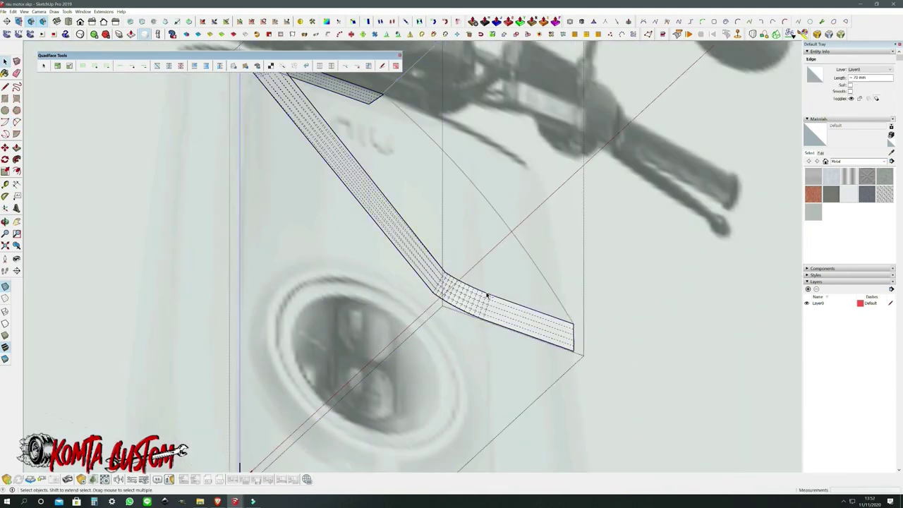
pyautogui.scroll(-3, 487, 296)
pyautogui.scroll(3, 465, 247)
pyautogui.press('a')
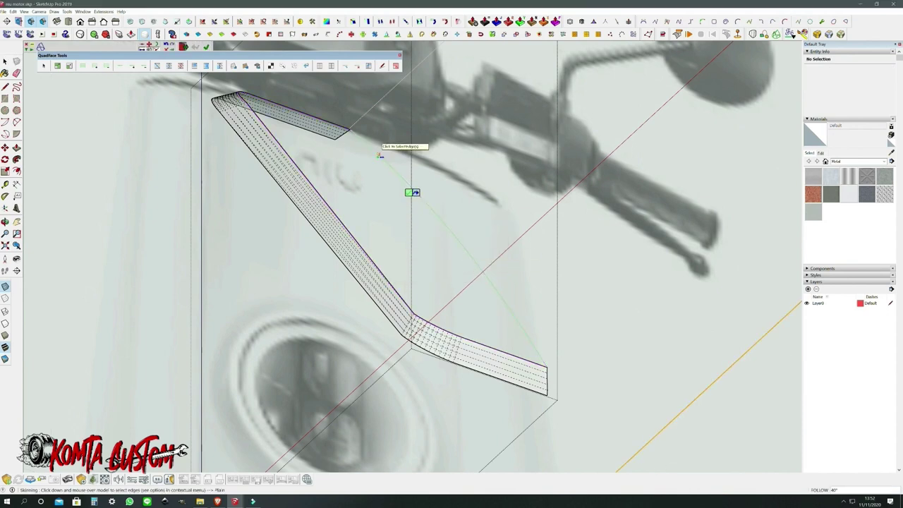
pyautogui.press('space')
pyautogui.scroll(3, 395, 268)
pyautogui.moveTo(412, 371); pyautogui.dragTo(468, 276, button='middle')
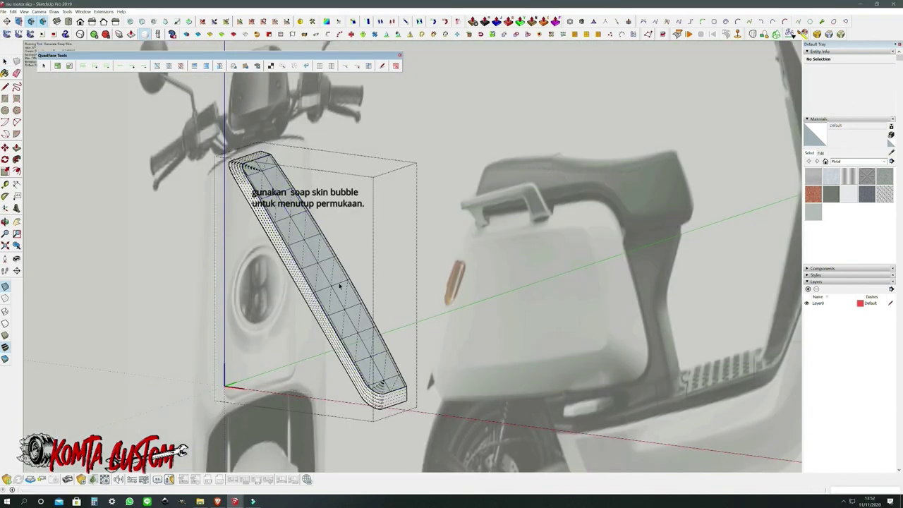
pyautogui.scroll(-2, 339, 286)
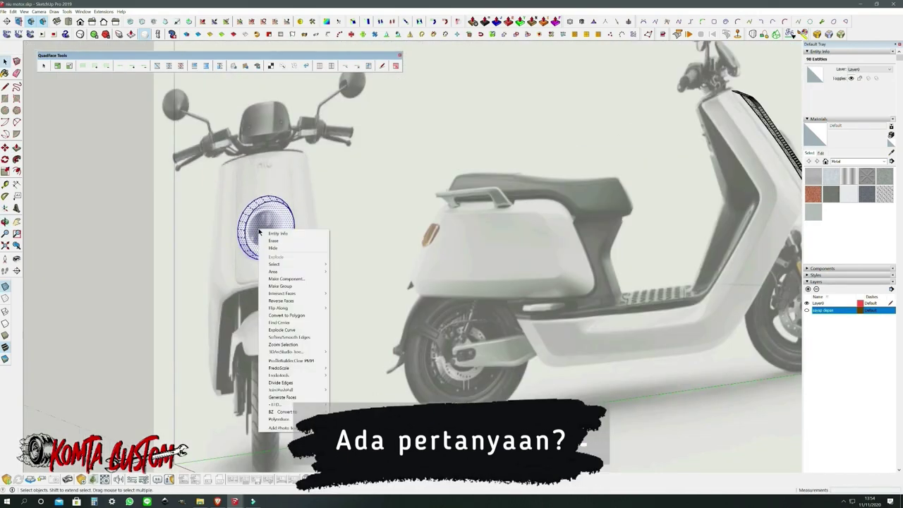
# - Orbit the view so the small headlight part is seen face-on
pyautogui.scroll(3, 564, 252)
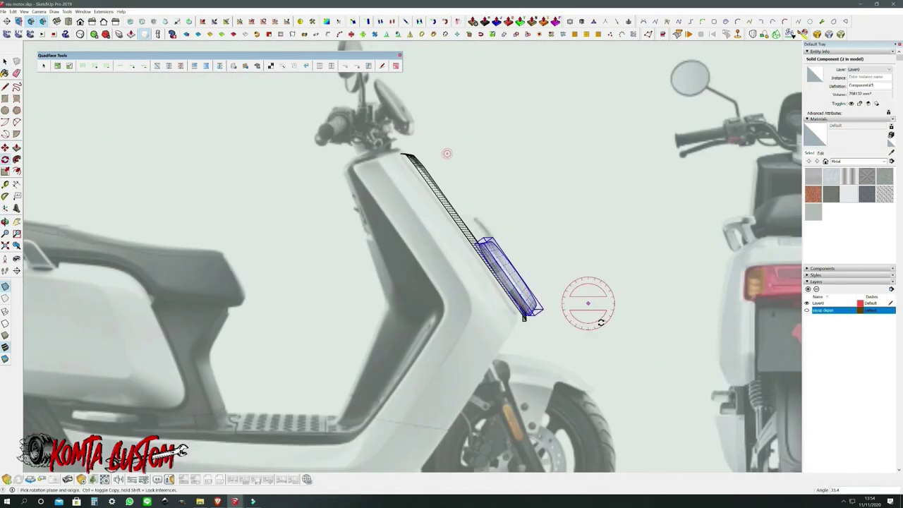
pyautogui.scroll(3, 585, 302)
pyautogui.moveTo(584, 286); pyautogui.dragTo(182, 326, button='middle')
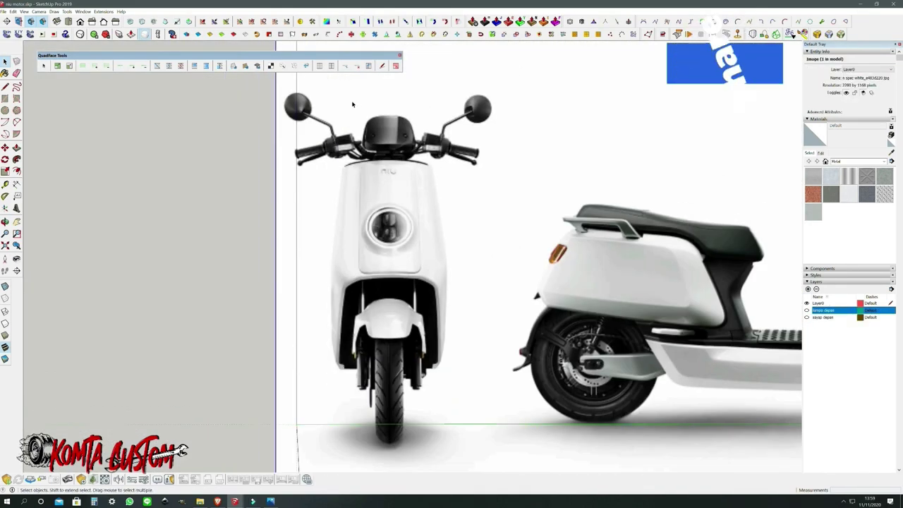
# - Draw a rectangle over the side reference image
pyautogui.click(391, 277)
pyautogui.scroll(1, 390, 276)
pyautogui.press('space')
pyautogui.scroll(2, 307, 139)
pyautogui.click(307, 139)
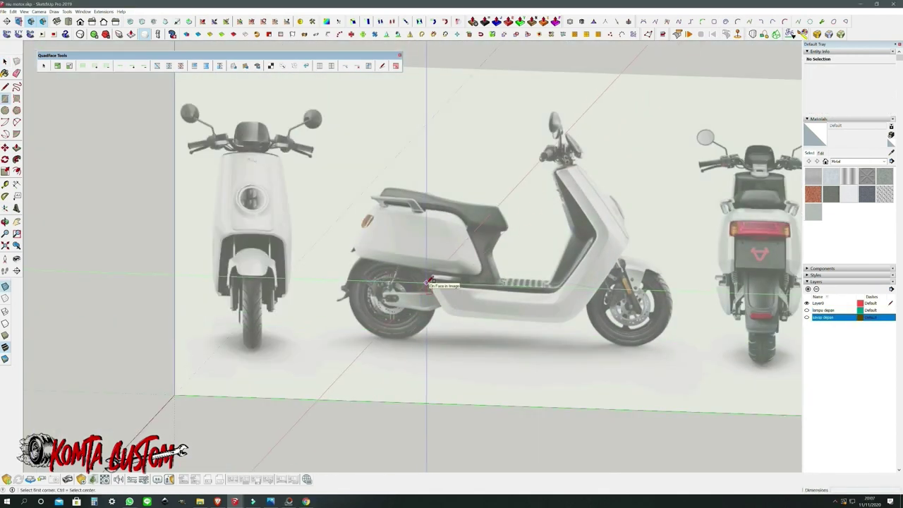
# - Trace the chevron-shaped floor panel outline with lines in the straight side view
pyautogui.press('3')
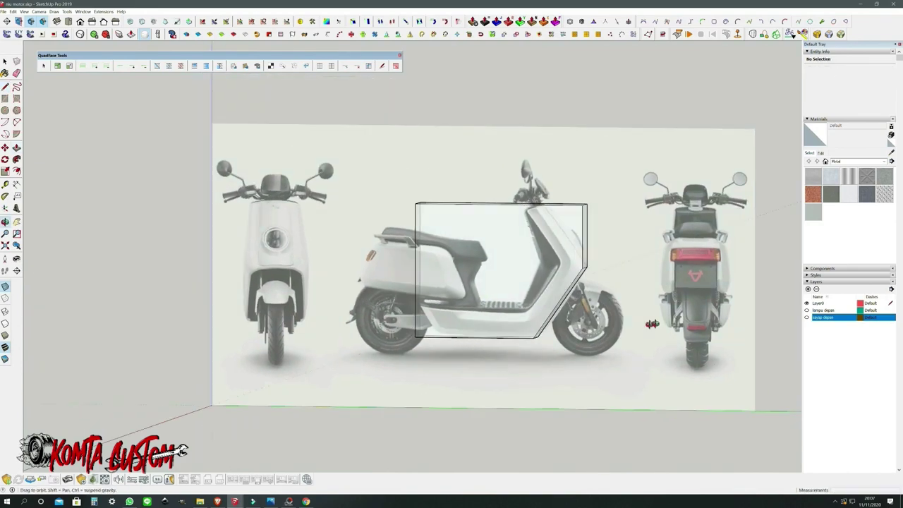
pyautogui.scroll(5, 580, 283)
pyautogui.scroll(-2, 580, 282)
pyautogui.scroll(-3, 518, 259)
pyautogui.scroll(5, 413, 261)
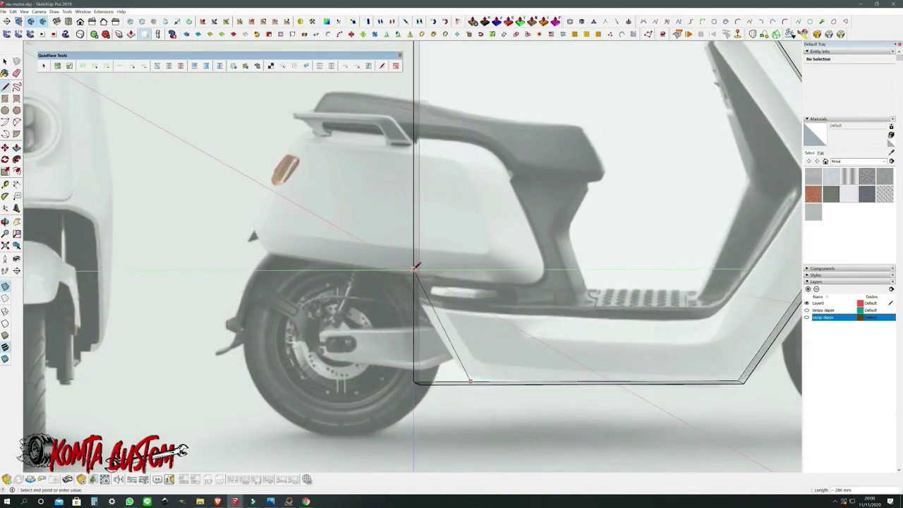
pyautogui.scroll(-2, 419, 297)
pyautogui.press('l')
pyautogui.scroll(1, 553, 171)
pyautogui.click(590, 156)
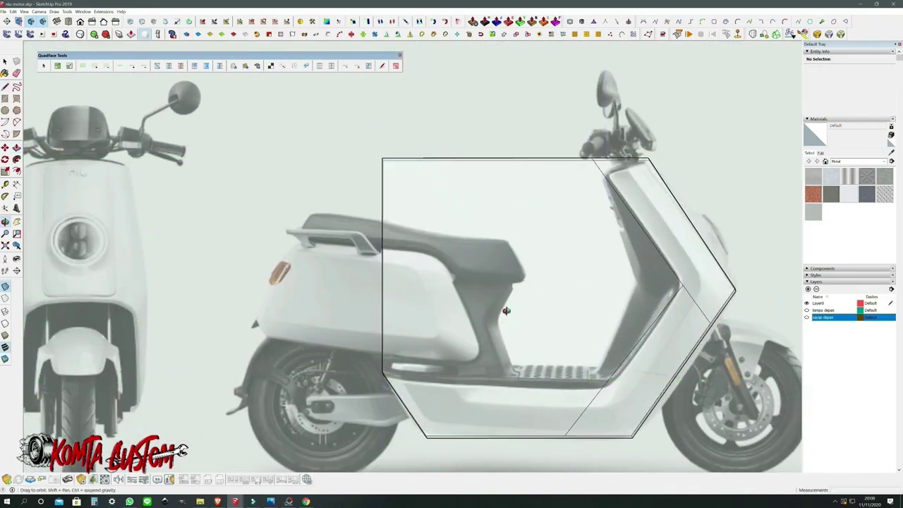
pyautogui.moveTo(506, 311); pyautogui.dragTo(536, 296, button='middle')
pyautogui.press('3')
pyautogui.scroll(2, 537, 132)
pyautogui.click(216, 341)
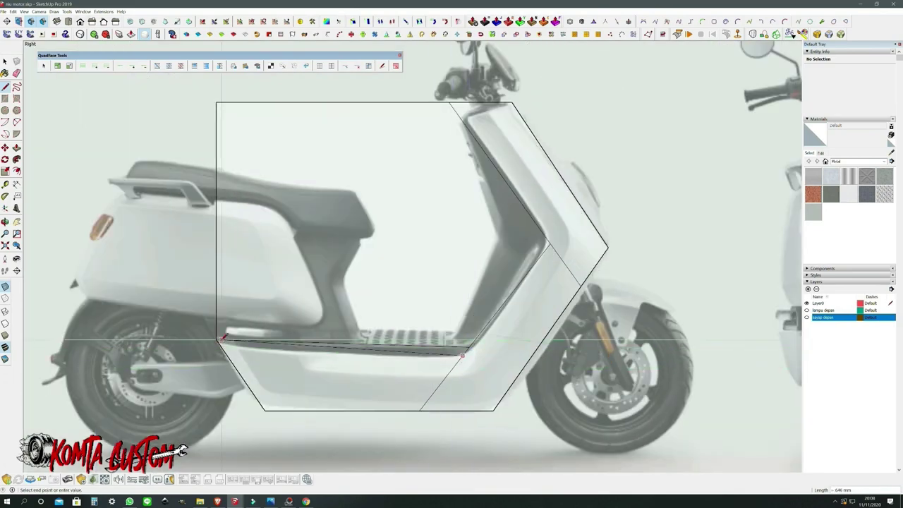
pyautogui.scroll(3, 223, 339)
pyautogui.scroll(-4, 225, 310)
# - Erase stray edges and push/pull the traced shield face into a solid block
pyautogui.moveTo(282, 282); pyautogui.dragTo(426, 259, button='middle')
pyautogui.press('e')
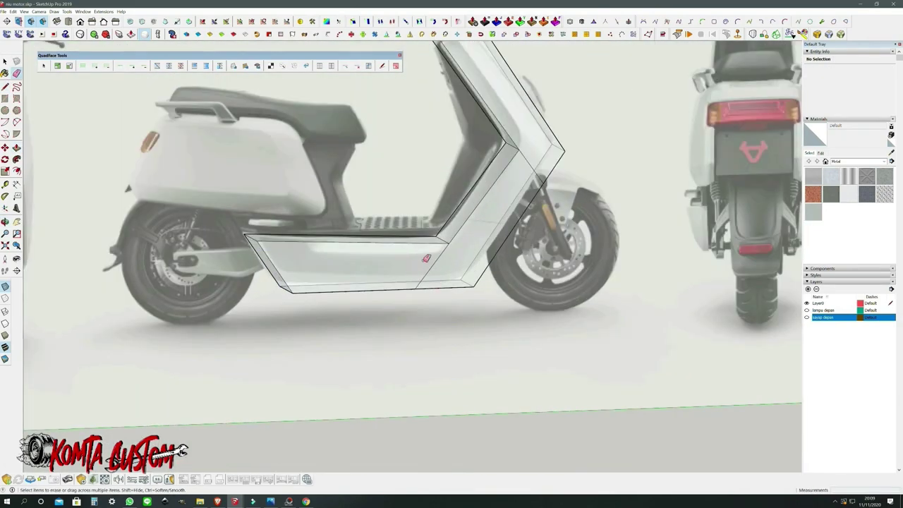
pyautogui.press('3')
pyautogui.scroll(3, 536, 141)
pyautogui.scroll(-1, 564, 162)
pyautogui.press('p')
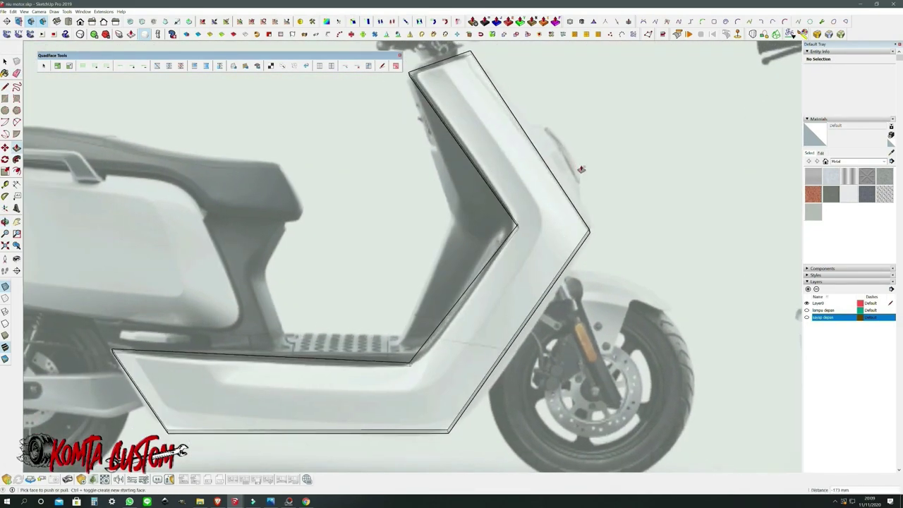
pyautogui.scroll(-3, 581, 169)
pyautogui.moveTo(494, 212); pyautogui.dragTo(536, 205, button='middle')
# - Select the whole extruded panel and move it to line up with the front reference
pyautogui.moveTo(494, 233); pyautogui.dragTo(465, 257, button='middle')
pyautogui.press('space')
pyautogui.tripleClick(466, 258)
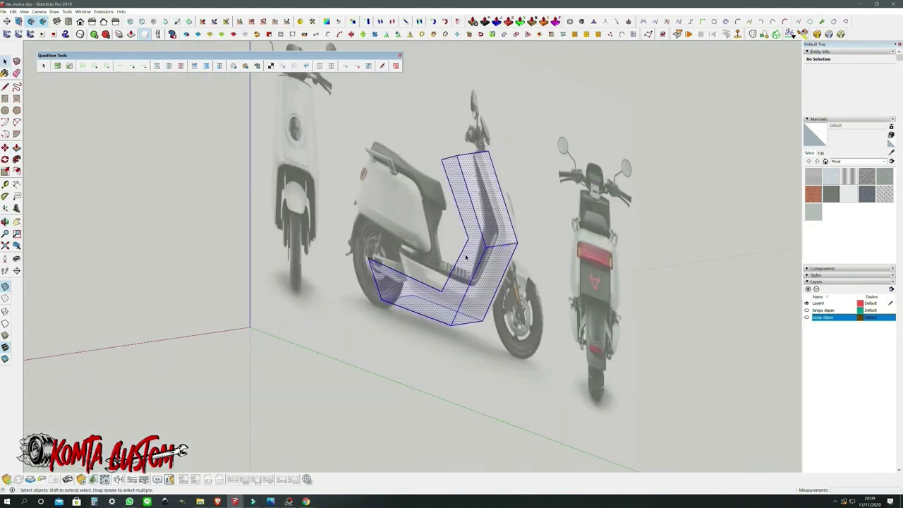
pyautogui.press('3')
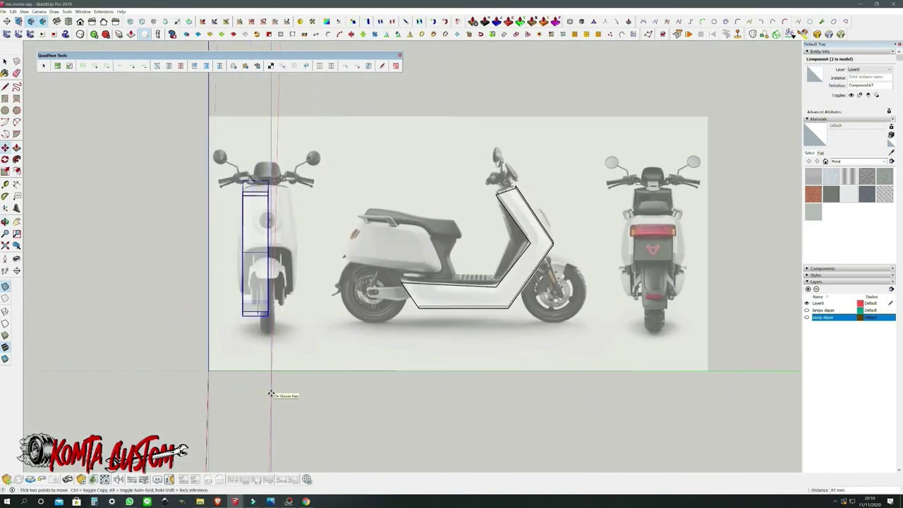
pyautogui.click(38, 12)
pyautogui.press('space')
pyautogui.scroll(3, 215, 319)
pyautogui.moveTo(215, 319); pyautogui.dragTo(141, 254, button='middle')
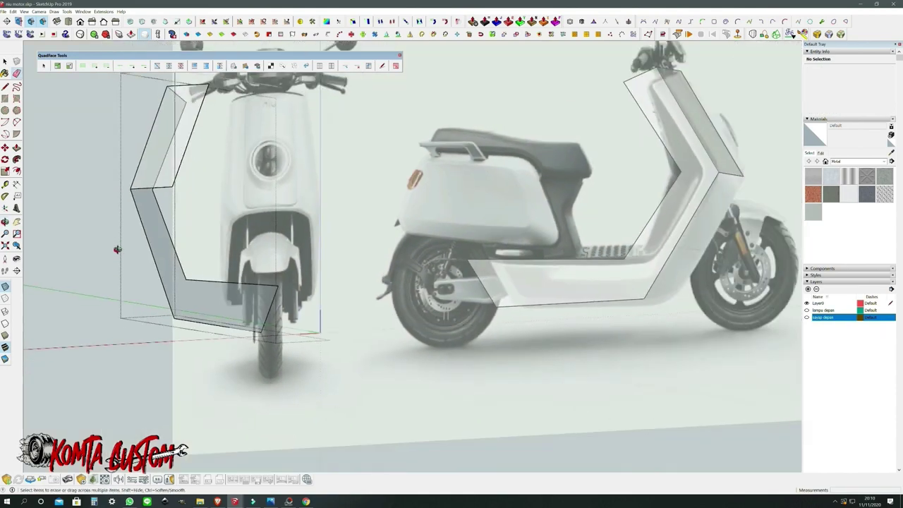
# - Erase and redraw edges on the panel so its sides slant toward the top
pyautogui.press('3')
pyautogui.scroll(5, 222, 166)
pyautogui.press('l')
pyautogui.click(222, 166)
pyautogui.moveTo(258, 167); pyautogui.dragTo(161, 246, button='middle')
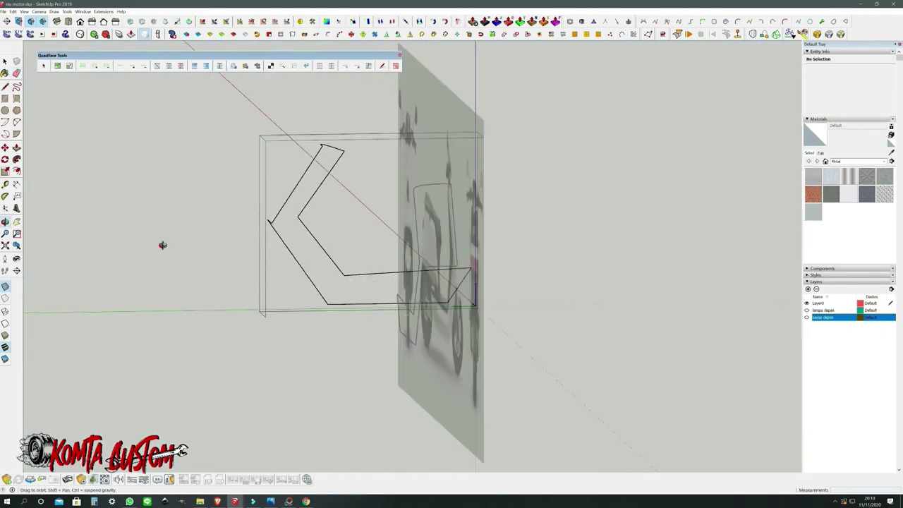
pyautogui.press('3')
pyautogui.tripleClick(202, 182)
pyautogui.scroll(5, 218, 177)
pyautogui.press('l')
pyautogui.click(131, 177)
pyautogui.click(159, 158)
pyautogui.scroll(-2, 127, 155)
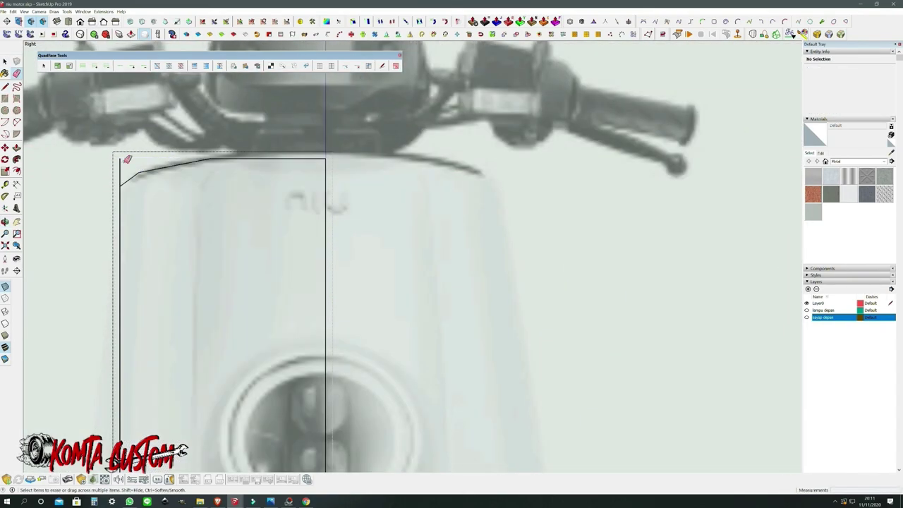
pyautogui.moveTo(127, 155); pyautogui.dragTo(197, 186, button='middle')
pyautogui.scroll(5, 408, 190)
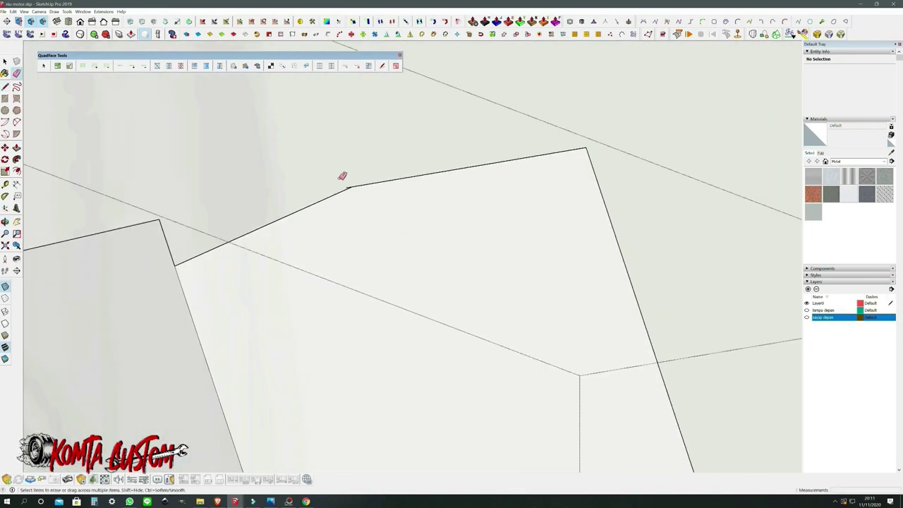
# - Draw further tapering edges in the flat front view and check the panel over the scooter
pyautogui.press('3')
pyautogui.moveTo(333, 165); pyautogui.dragTo(373, 135, button='middle')
pyautogui.press('3')
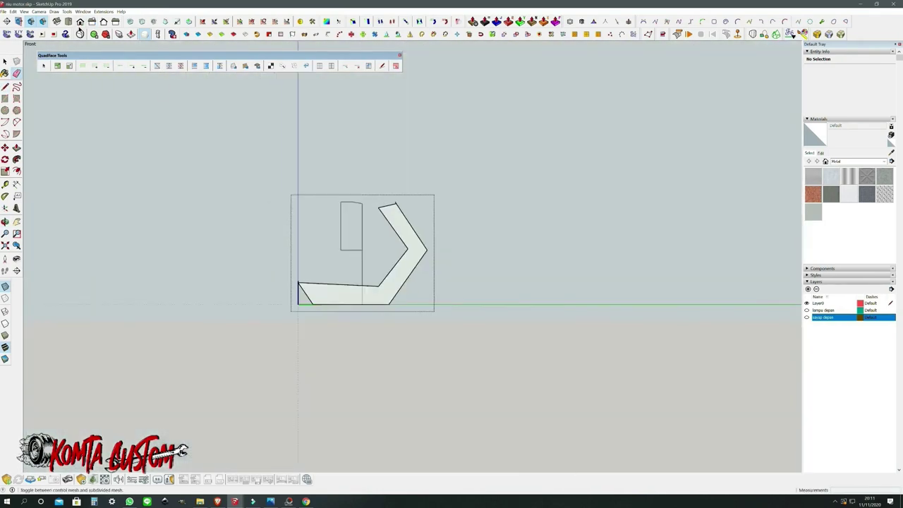
pyautogui.scroll(5, 318, 263)
pyautogui.press('l')
pyautogui.scroll(3, 319, 263)
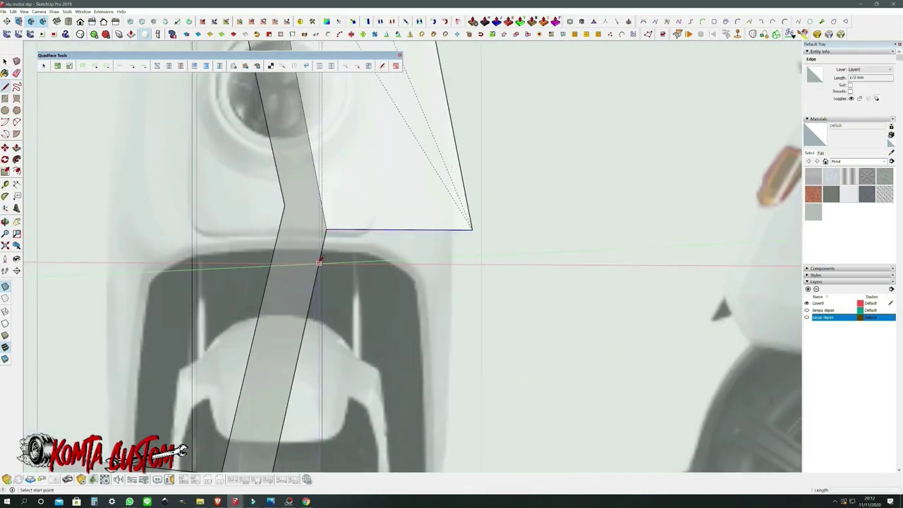
pyautogui.scroll(-5, 319, 262)
pyautogui.moveTo(319, 263); pyautogui.dragTo(276, 192, button='middle')
# - Draw diagonal edges across the shield faces in the flat right view
pyautogui.scroll(3, 292, 394)
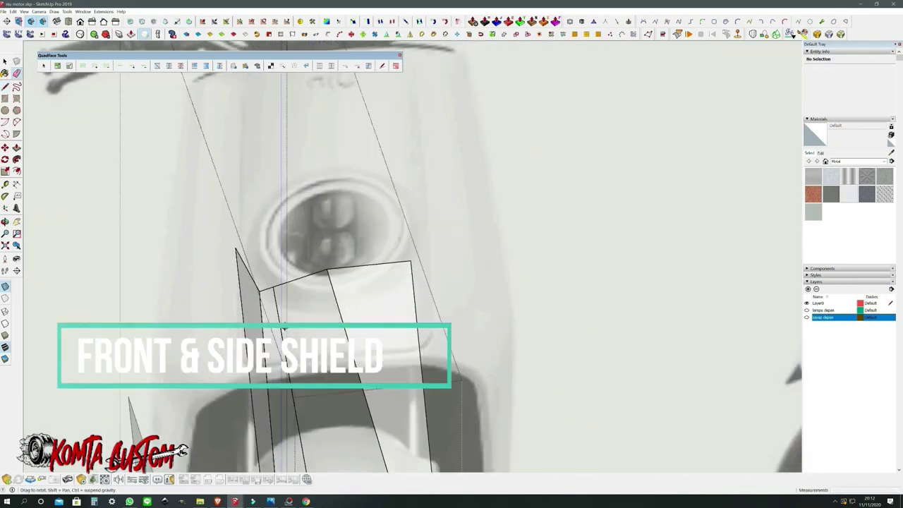
pyautogui.moveTo(293, 393); pyautogui.dragTo(266, 287, button='middle')
pyautogui.press('space')
pyautogui.press('4')
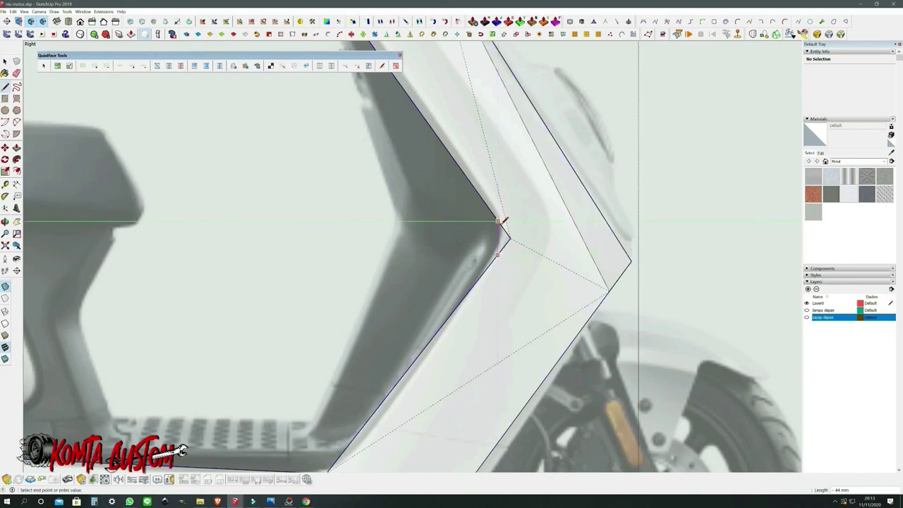
pyautogui.scroll(-5, 504, 221)
pyautogui.scroll(2, 600, 296)
pyautogui.scroll(3, 642, 306)
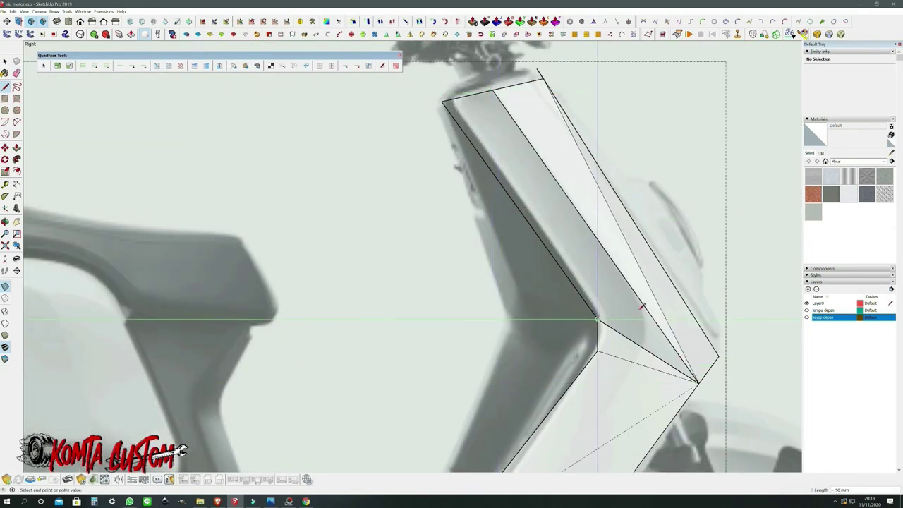
pyautogui.scroll(-5, 641, 305)
pyautogui.press('Escape')
pyautogui.scroll(3, 543, 394)
pyautogui.scroll(2, 544, 394)
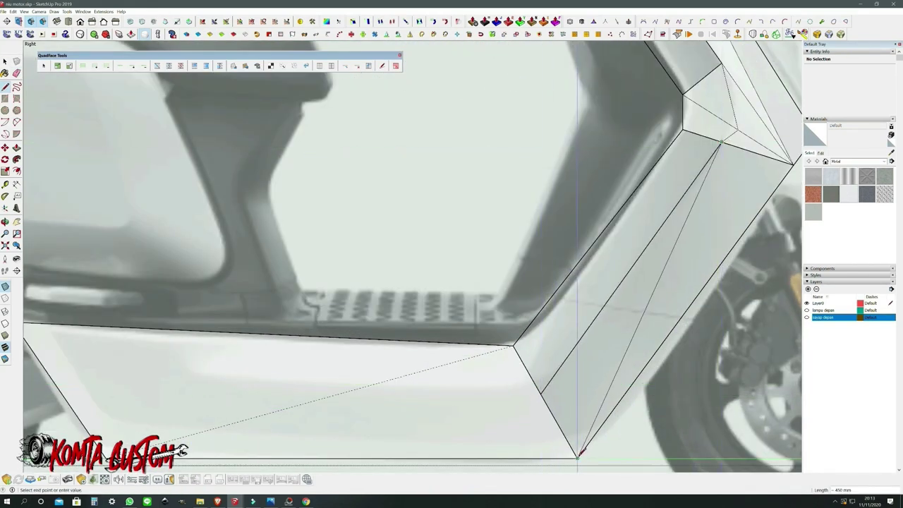
pyautogui.scroll(-1, 578, 455)
# - Add more diagonal edges across the floor section and view it from a front three-quarter angle
pyautogui.press('l')
pyautogui.scroll(1, 536, 353)
pyautogui.scroll(-3, 539, 342)
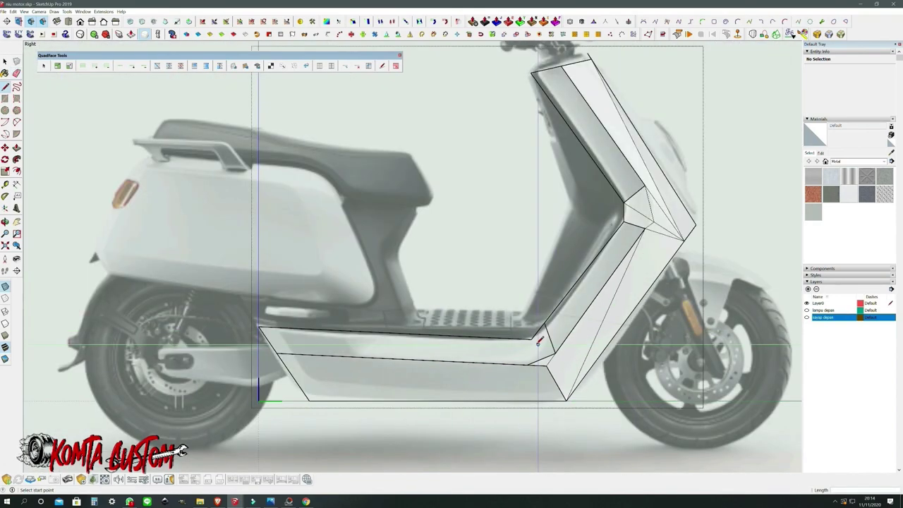
pyautogui.scroll(2, 332, 338)
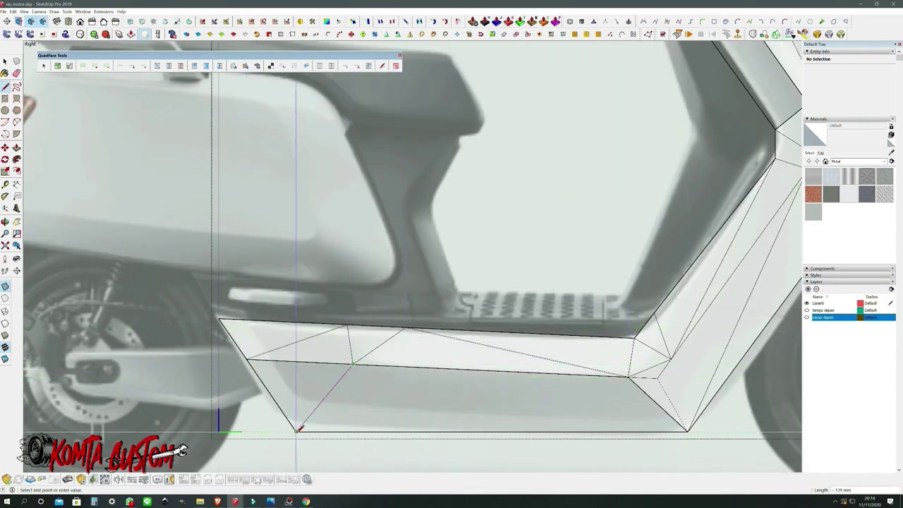
pyautogui.scroll(-3, 300, 429)
pyautogui.moveTo(300, 428)
pyautogui.mouseDown(button='middle')
pyautogui.moveTo(395, 410)
pyautogui.moveTo(441, 387)
pyautogui.moveTo(466, 331)
pyautogui.moveTo(551, 246)
pyautogui.mouseUp(button='middle')
pyautogui.scroll(3, 395, 409)
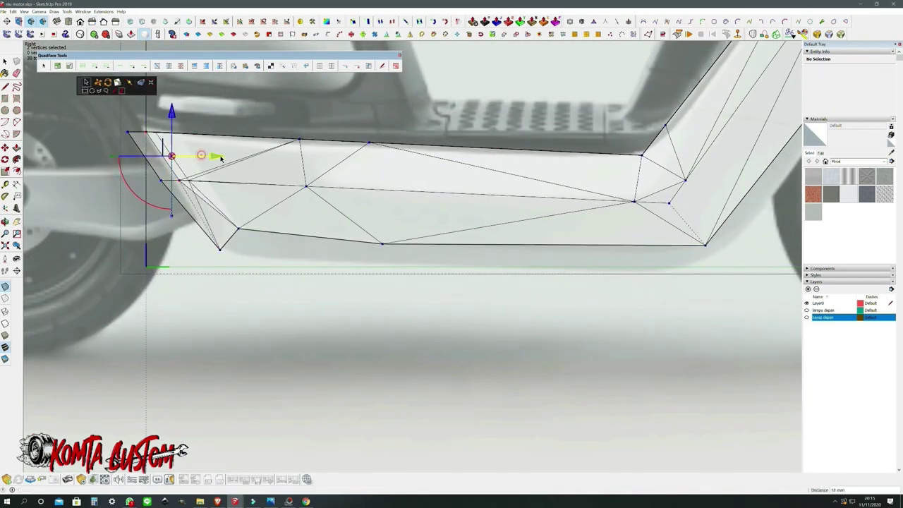
# - Reposition the shield's right-end and upper-edge vertices, orbiting to check them against both references
pyautogui.scroll(-3, 153, 176)
pyautogui.scroll(3, 593, 226)
pyautogui.click(575, 206)
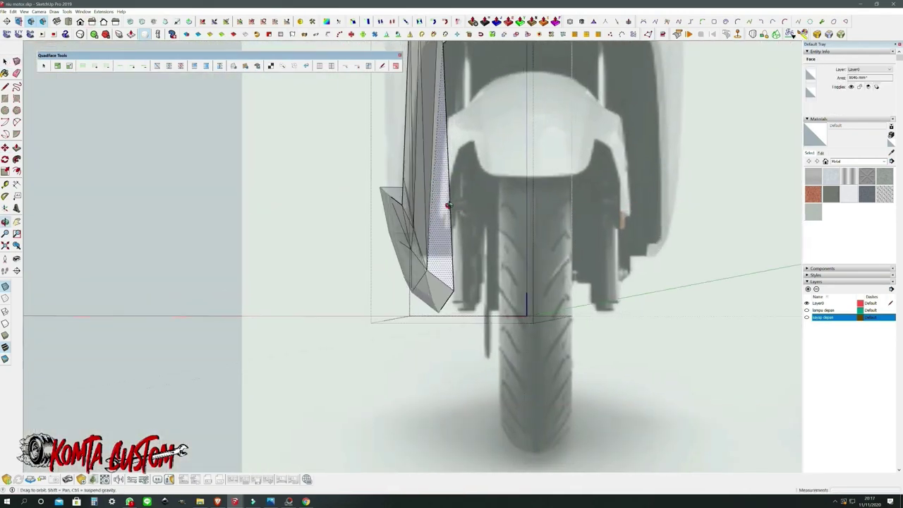
pyautogui.scroll(3, 438, 272)
pyautogui.moveTo(439, 271); pyautogui.dragTo(474, 188, button='middle')
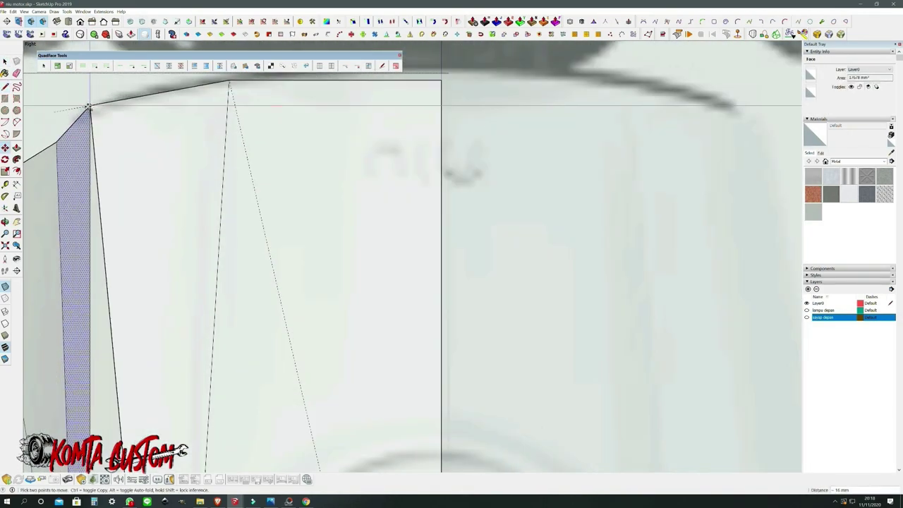
pyautogui.click(104, 153)
pyautogui.scroll(-5, 155, 183)
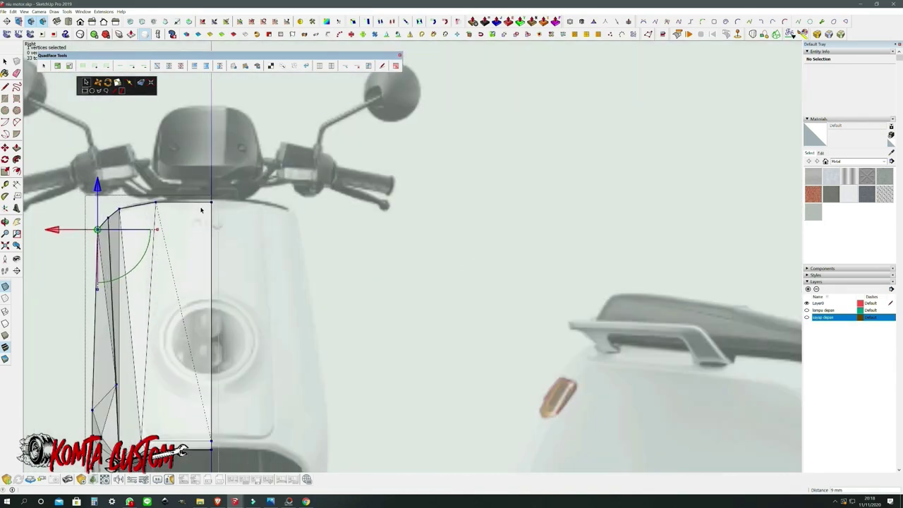
pyautogui.scroll(-5, 372, 246)
pyautogui.moveTo(372, 246); pyautogui.dragTo(424, 282, button='middle')
pyautogui.scroll(6, 434, 350)
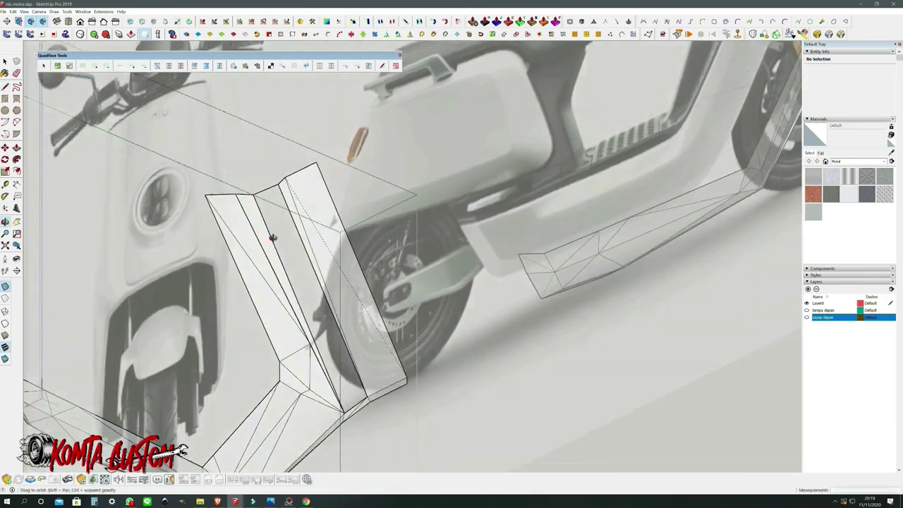
pyautogui.moveTo(273, 238)
pyautogui.mouseDown(button='middle')
pyautogui.moveTo(328, 356)
pyautogui.moveTo(327, 375)
pyautogui.mouseUp(button='middle')
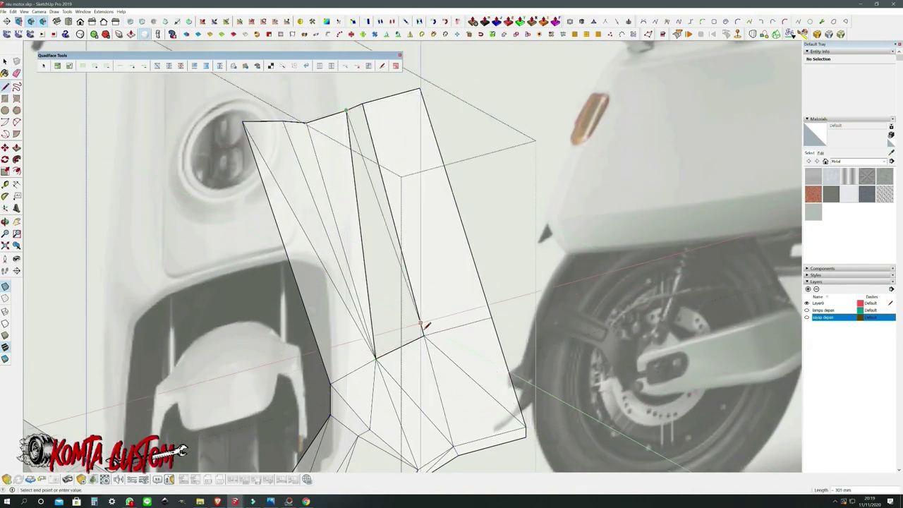
# - Orbit around the shield from below, front-on and oblique angles to inspect its thickened shape
pyautogui.moveTo(426, 325); pyautogui.dragTo(309, 315, button='middle')
pyautogui.moveTo(637, 319); pyautogui.dragTo(369, 244, button='middle')
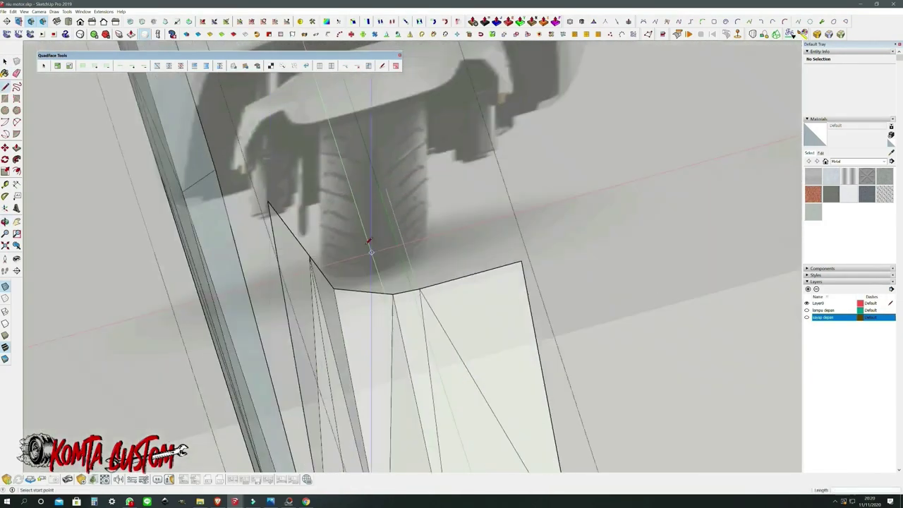
pyautogui.moveTo(352, 284); pyautogui.dragTo(520, 184, button='middle')
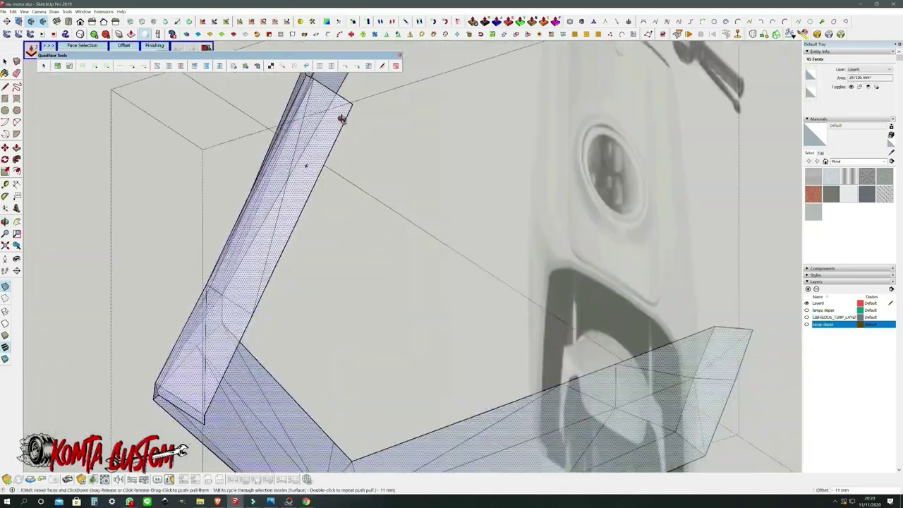
pyautogui.moveTo(438, 254); pyautogui.dragTo(539, 229, button='middle')
pyautogui.moveTo(306, 225); pyautogui.dragTo(368, 227, button='middle')
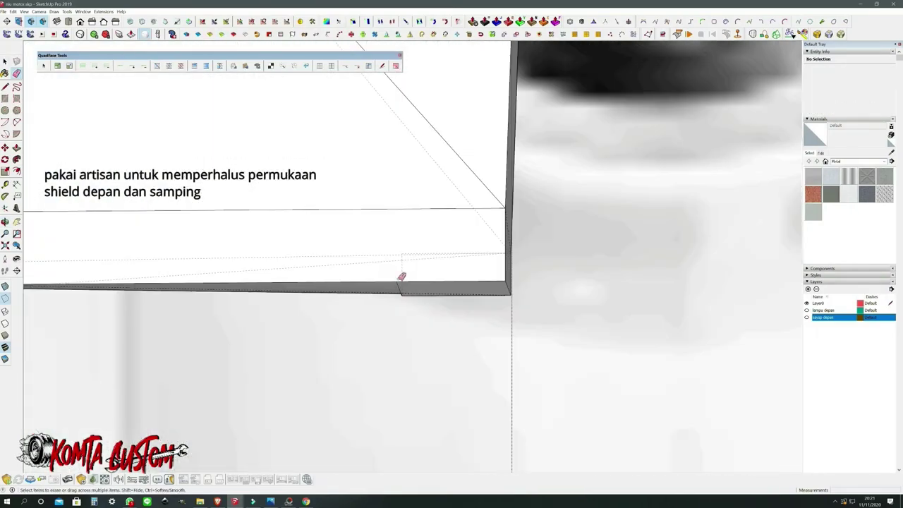
pyautogui.moveTo(402, 277); pyautogui.dragTo(462, 271, button='middle')
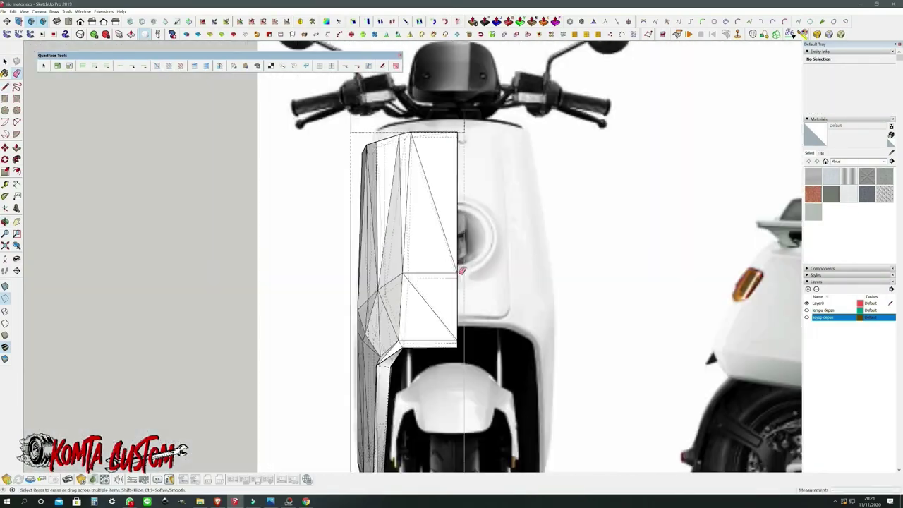
pyautogui.scroll(5, 462, 270)
pyautogui.moveTo(439, 313)
pyautogui.mouseDown(button='middle')
pyautogui.moveTo(293, 196)
pyautogui.moveTo(146, 206)
pyautogui.mouseUp(button='middle')
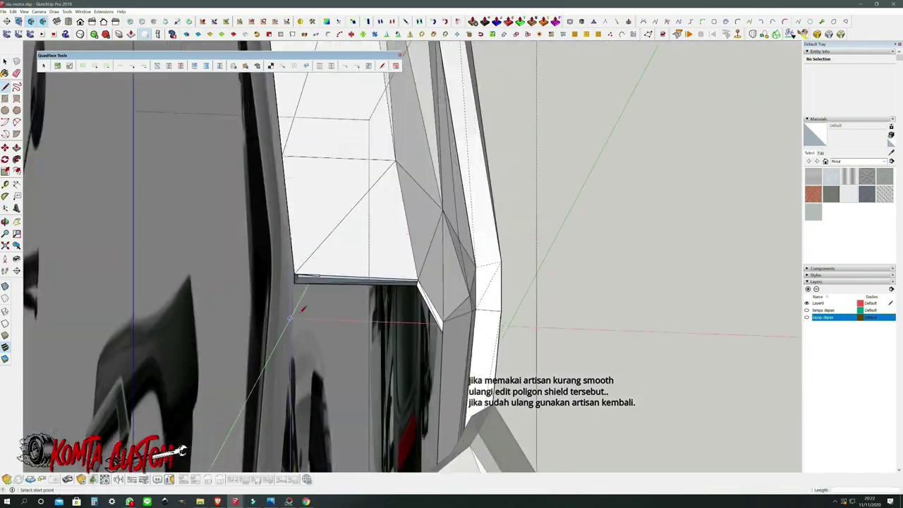
pyautogui.moveTo(302, 312)
pyautogui.mouseDown(button='middle')
pyautogui.moveTo(327, 226)
pyautogui.moveTo(543, 362)
pyautogui.mouseUp(button='middle')
pyautogui.scroll(-5, 495, 253)
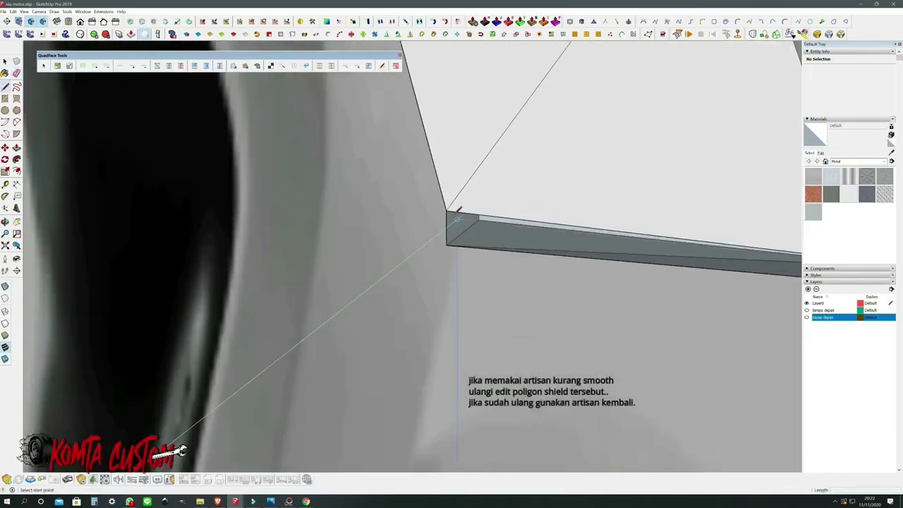
pyautogui.scroll(-5, 550, 247)
pyautogui.scroll(-5, 626, 243)
pyautogui.press('space')
# - Select the whole shield mesh and confirm its subdivision settings
pyautogui.moveTo(479, 266); pyautogui.dragTo(212, 296, button='middle')
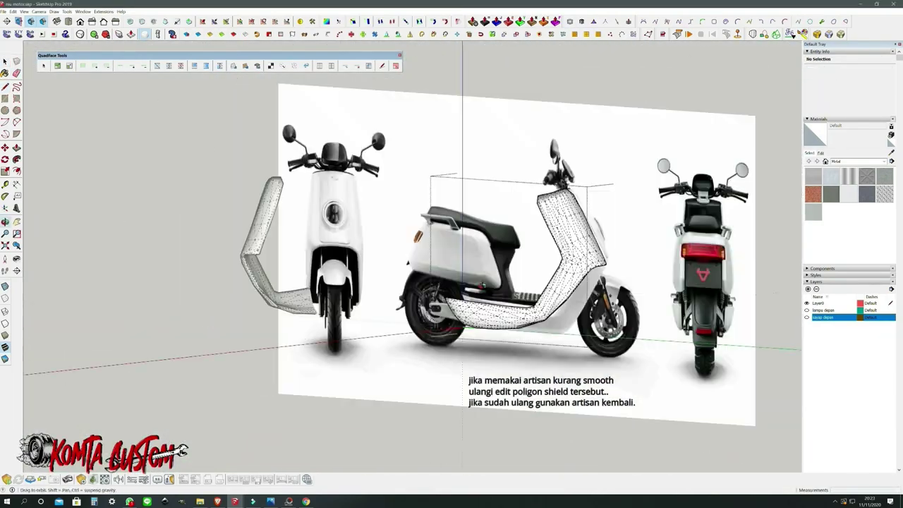
pyautogui.scroll(5, 201, 303)
pyautogui.scroll(5, 167, 252)
pyautogui.scroll(3, 171, 276)
pyautogui.scroll(-5, 171, 275)
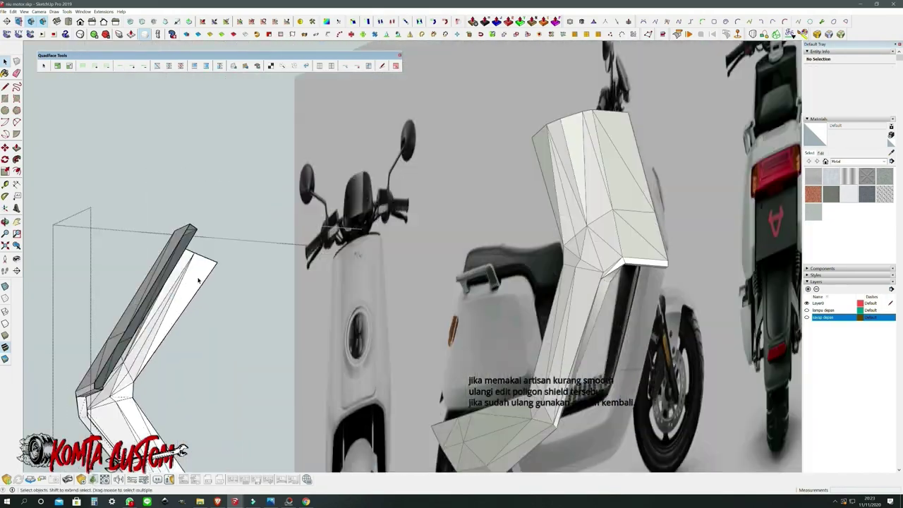
pyautogui.moveTo(262, 369); pyautogui.dragTo(304, 303, button='middle')
pyautogui.tripleClick(312, 303)
pyautogui.scroll(5, 283, 282)
pyautogui.click(442, 261)
pyautogui.scroll(5, 218, 351)
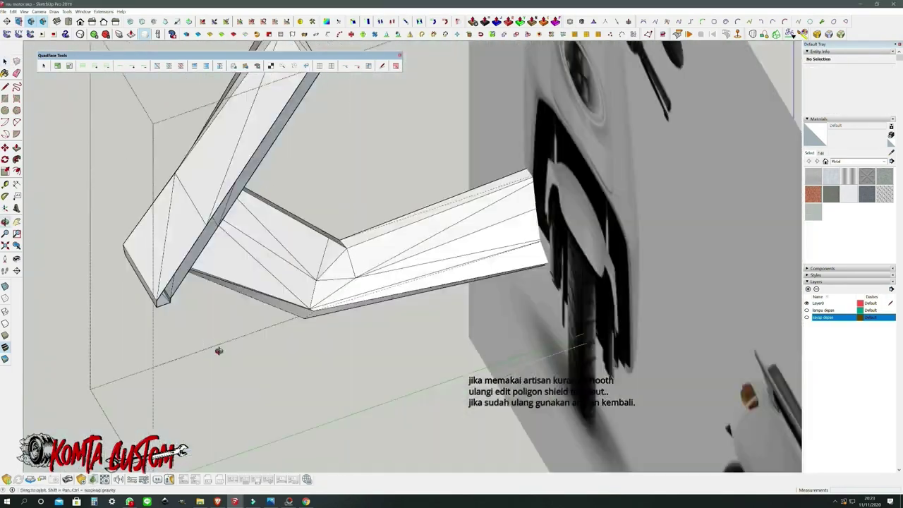
pyautogui.scroll(3, 402, 313)
# - Draw a new edge at the shield's bend with the Line tool
pyautogui.moveTo(402, 313)
pyautogui.mouseDown(button='middle')
pyautogui.moveTo(369, 282)
pyautogui.moveTo(288, 260)
pyautogui.mouseUp(button='middle')
pyautogui.scroll(3, 288, 259)
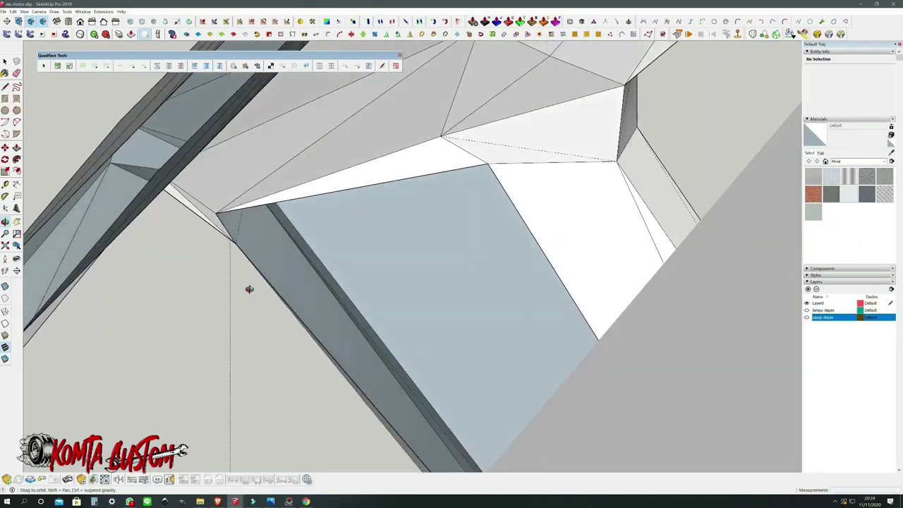
pyautogui.scroll(3, 247, 289)
pyautogui.moveTo(215, 216)
pyautogui.mouseDown(button='middle')
pyautogui.moveTo(322, 360)
pyautogui.moveTo(390, 308)
pyautogui.mouseUp(button='middle')
pyautogui.scroll(-2, 389, 309)
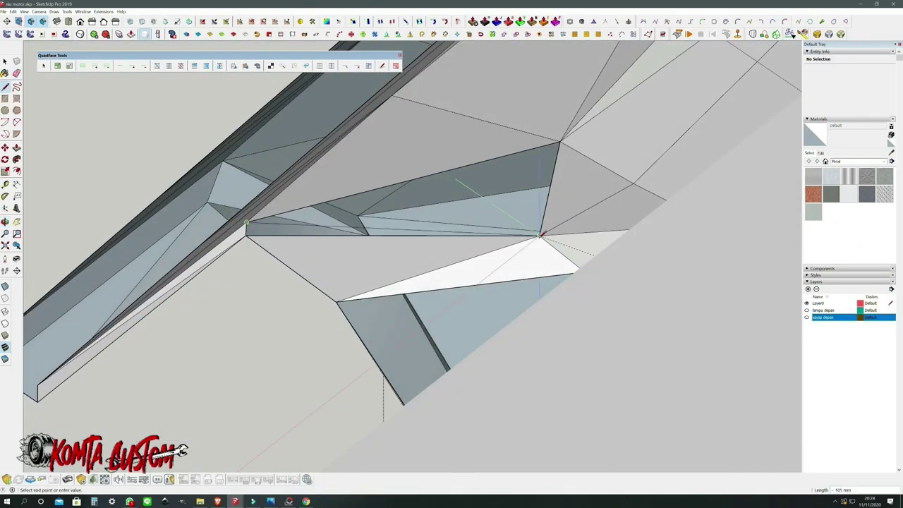
pyautogui.scroll(-4, 387, 316)
pyautogui.scroll(-3, 381, 326)
pyautogui.scroll(-2, 376, 338)
pyautogui.scroll(5, 376, 337)
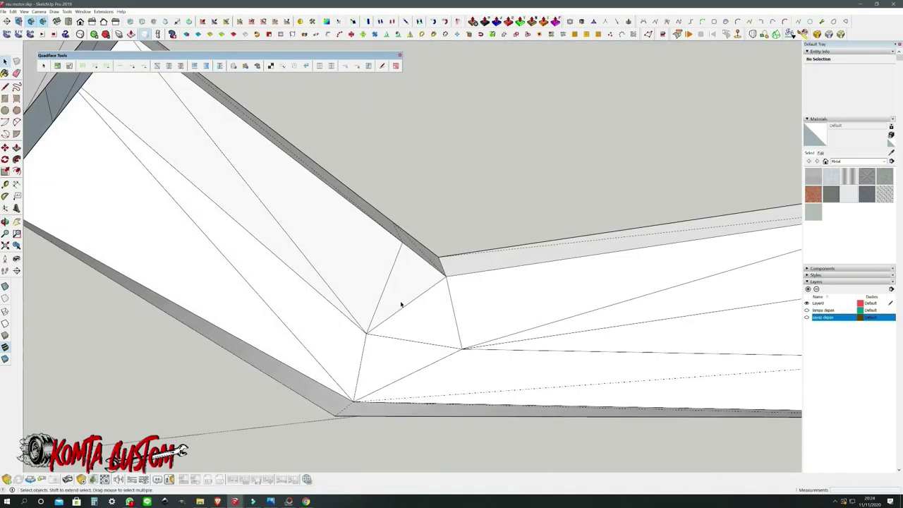
pyautogui.scroll(-4, 399, 303)
pyautogui.moveTo(399, 303); pyautogui.dragTo(455, 383, button='middle')
pyautogui.scroll(2, 456, 383)
pyautogui.scroll(2, 400, 440)
pyautogui.press('l')
pyautogui.click(475, 448)
pyautogui.moveTo(476, 448); pyautogui.dragTo(437, 395, button='middle')
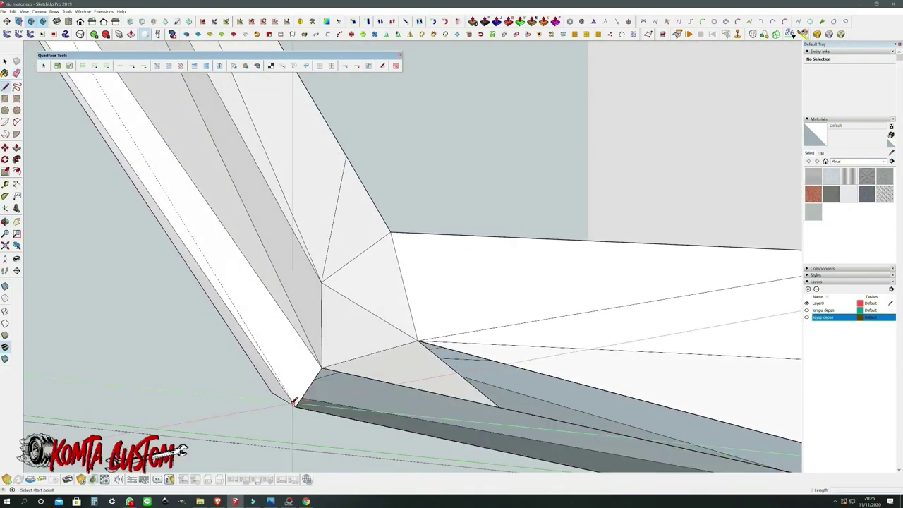
pyautogui.scroll(-5, 438, 395)
pyautogui.scroll(5, 480, 352)
pyautogui.scroll(-3, 502, 343)
# - View the whole shield from above and erase unneeded edges with the Eraser
pyautogui.press('space')
pyautogui.moveTo(502, 343)
pyautogui.mouseDown(button='middle')
pyautogui.moveTo(130, 170)
pyautogui.moveTo(486, 228)
pyautogui.mouseUp(button='middle')
pyautogui.scroll(3, 486, 228)
pyautogui.scroll(3, 190, 388)
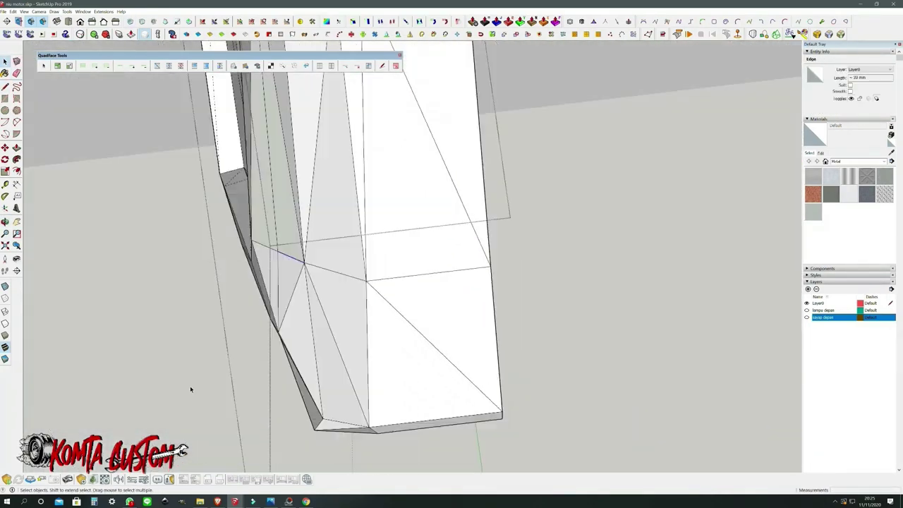
pyautogui.moveTo(297, 303); pyautogui.dragTo(377, 187, button='middle')
pyautogui.scroll(-3, 376, 188)
pyautogui.press('e')
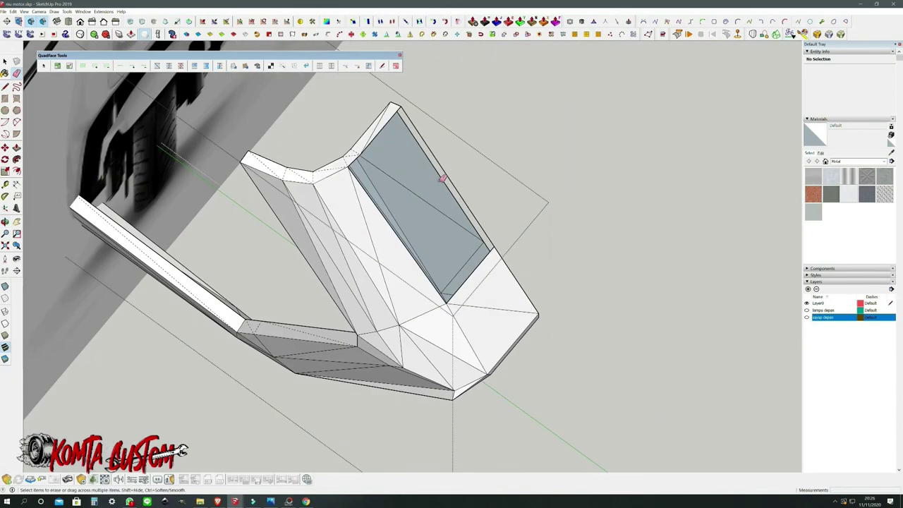
pyautogui.press('space')
# - Pick the edge on the shield's side and erase it
pyautogui.moveTo(404, 103); pyautogui.dragTo(754, 48, button='middle')
pyautogui.scroll(3, 753, 48)
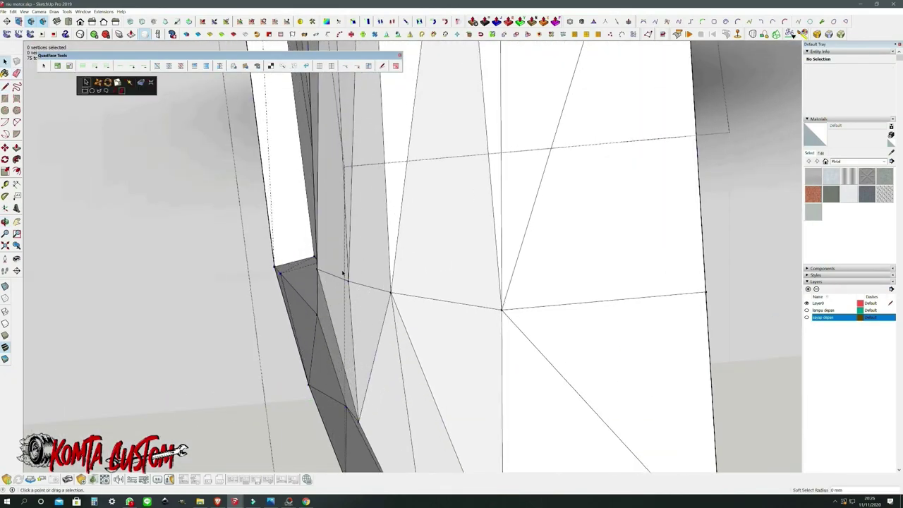
pyautogui.moveTo(345, 298)
pyautogui.mouseDown(button='middle')
pyautogui.moveTo(232, 218)
pyautogui.moveTo(465, 197)
pyautogui.moveTo(103, 129)
pyautogui.mouseUp(button='middle')
pyautogui.scroll(3, 466, 196)
pyautogui.scroll(-3, 466, 197)
pyautogui.scroll(3, 103, 129)
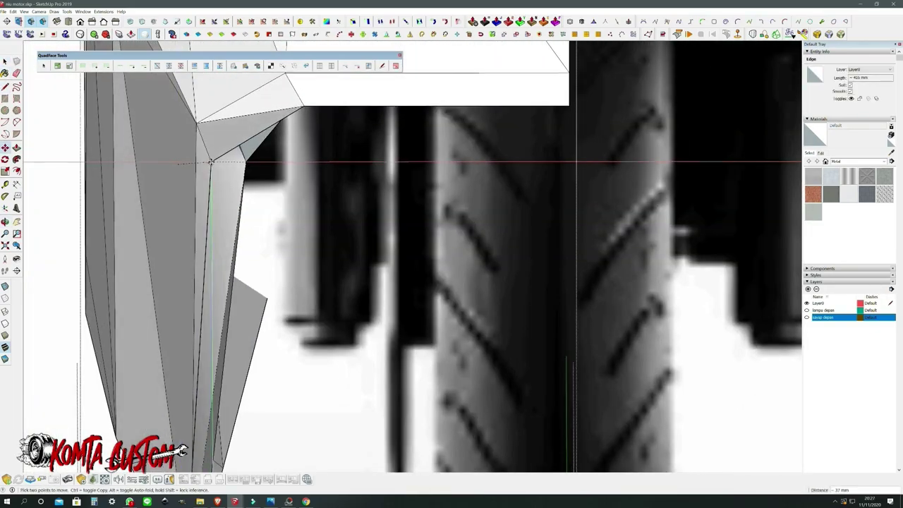
pyautogui.scroll(-3, 212, 212)
pyautogui.click(403, 71)
pyautogui.moveTo(310, 107)
pyautogui.mouseDown(button='middle')
pyautogui.moveTo(552, 262)
pyautogui.moveTo(520, 343)
pyautogui.moveTo(487, 235)
pyautogui.mouseUp(button='middle')
pyautogui.press('e')
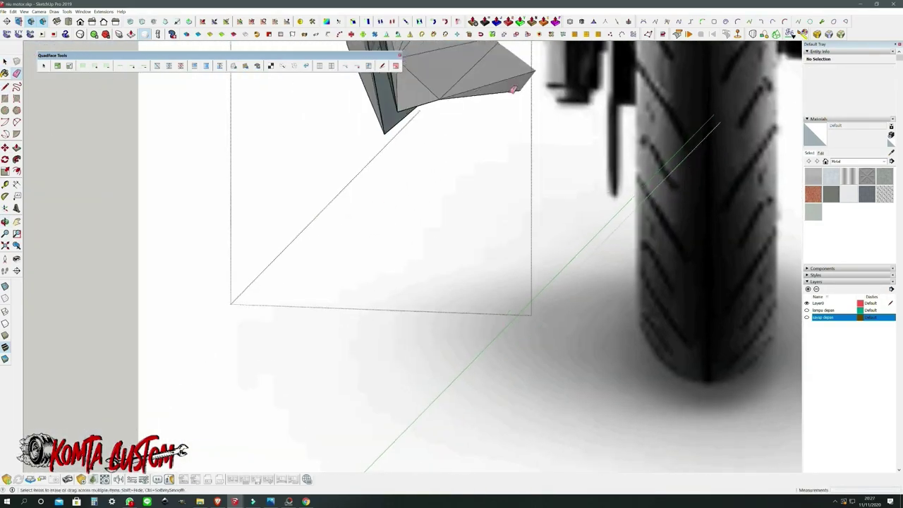
pyautogui.scroll(-3, 487, 234)
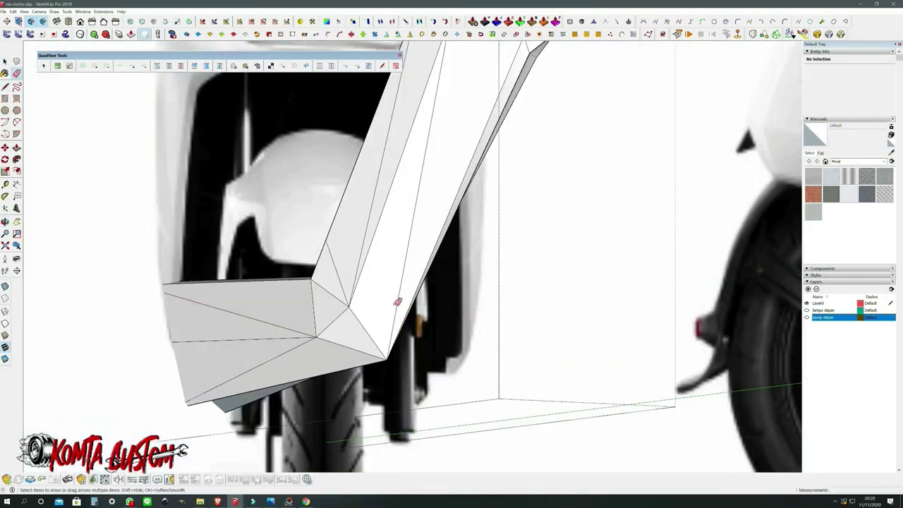
# - Draw a diagonal edge from the shield's top vertex across its face
pyautogui.moveTo(116, 184)
pyautogui.mouseDown(button='middle')
pyautogui.moveTo(423, 247)
pyautogui.moveTo(544, 284)
pyautogui.mouseUp(button='middle')
pyautogui.scroll(3, 544, 285)
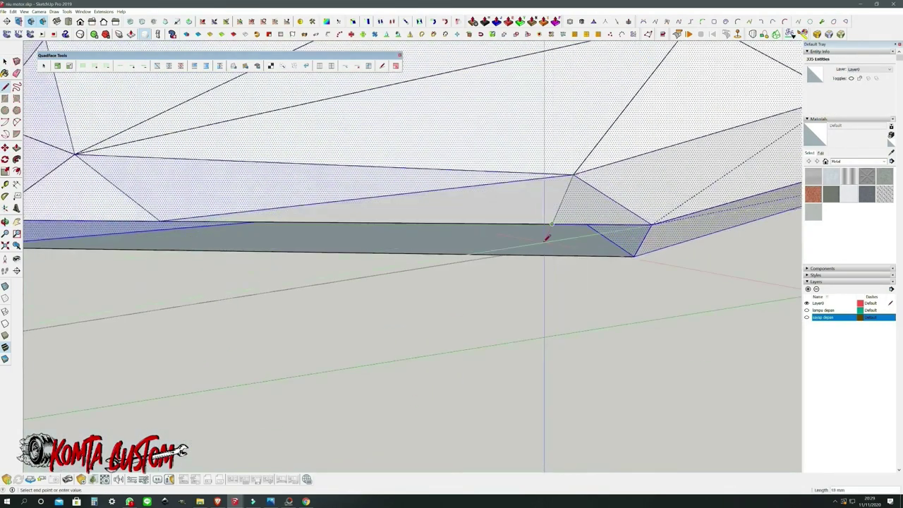
pyautogui.moveTo(546, 238); pyautogui.dragTo(620, 194, button='middle')
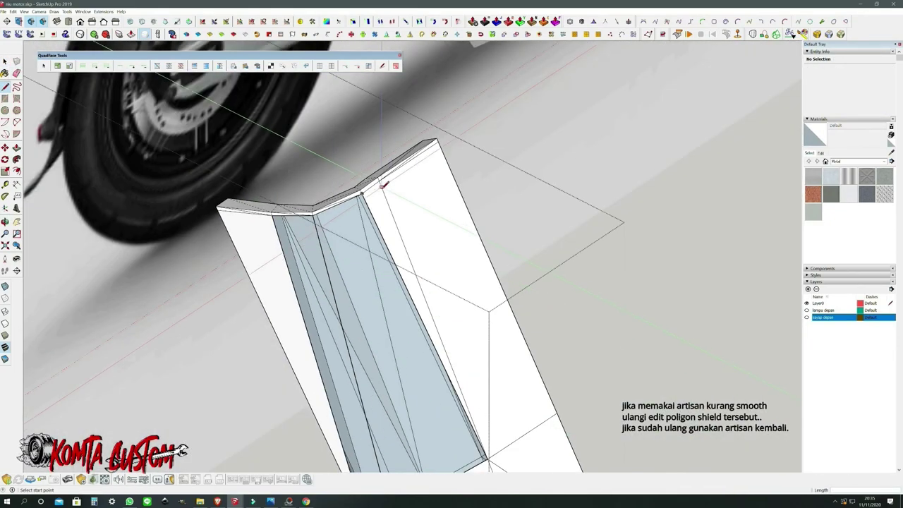
pyautogui.moveTo(375, 172); pyautogui.dragTo(312, 326, button='middle')
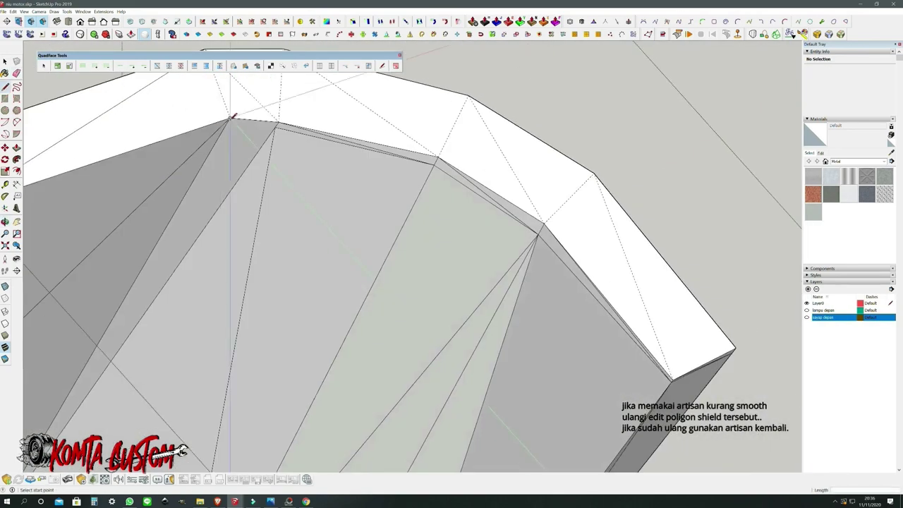
pyautogui.click(304, 144)
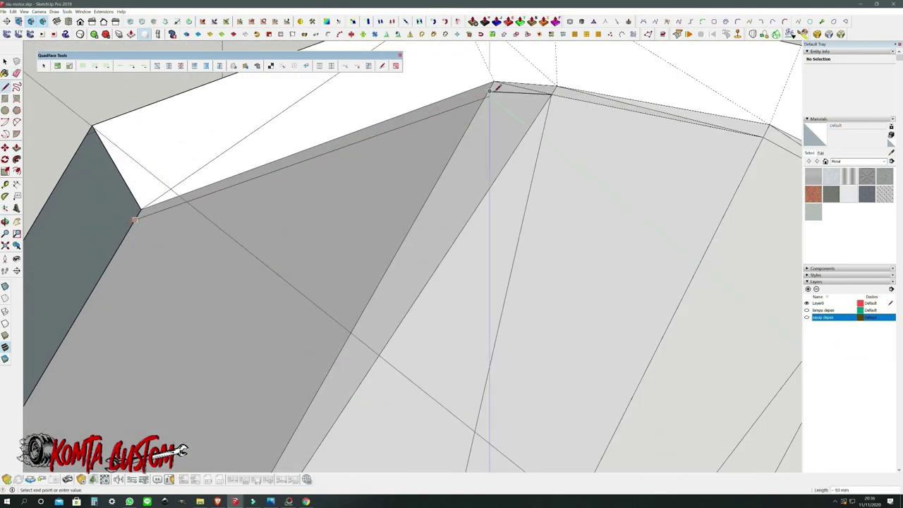
# - Clear the selection and orbit around the scooter to inspect the body's blue face
pyautogui.moveTo(446, 125); pyautogui.dragTo(376, 122, button='middle')
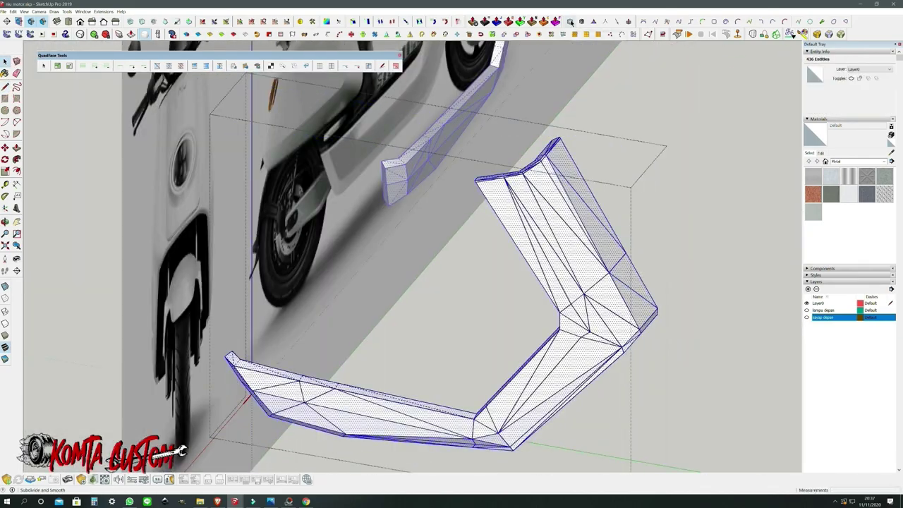
pyautogui.click(570, 21)
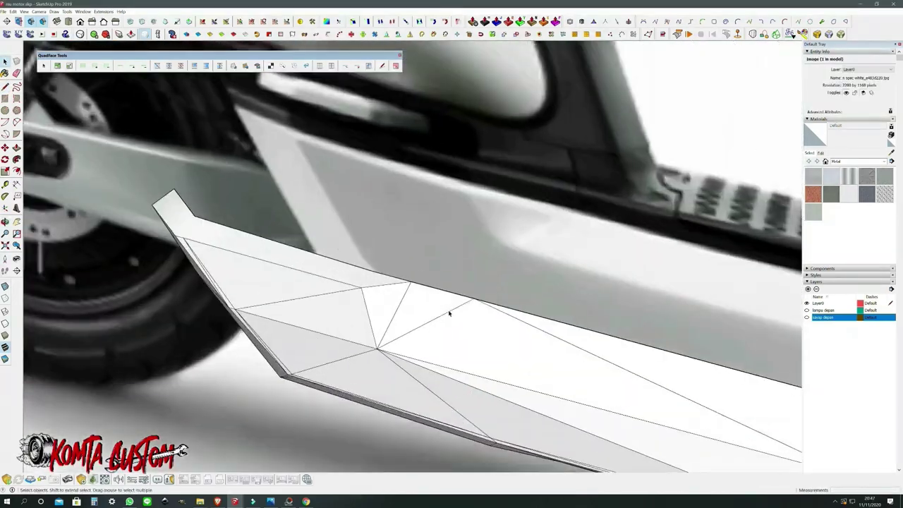
pyautogui.press('e')
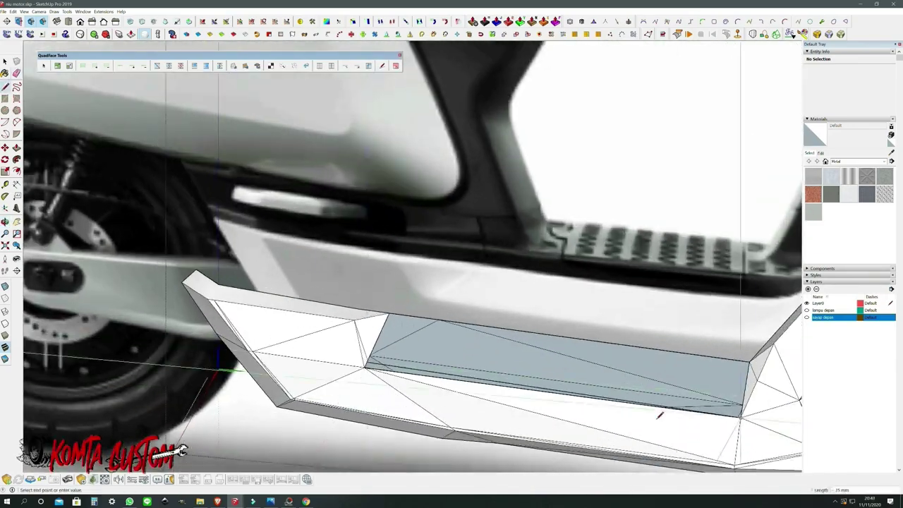
pyautogui.moveTo(659, 415); pyautogui.dragTo(688, 430, button='middle')
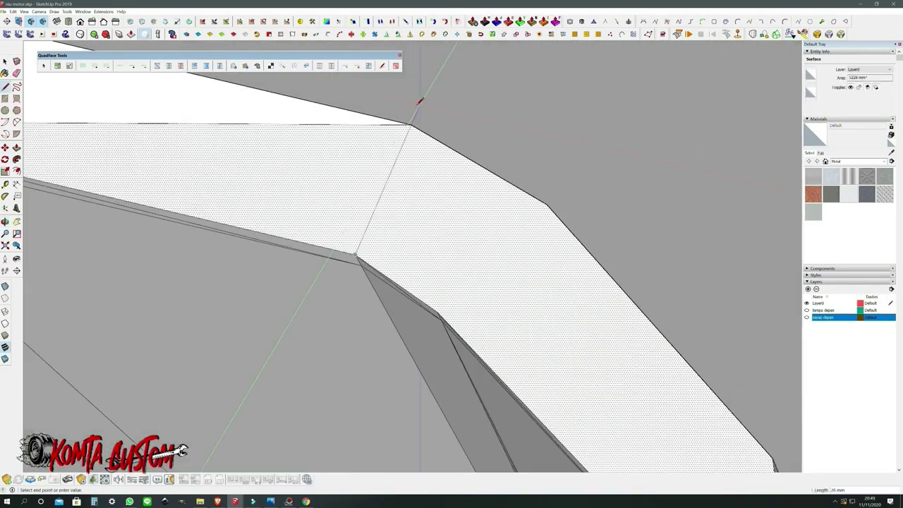
pyautogui.moveTo(416, 120)
pyautogui.mouseDown(button='middle')
pyautogui.moveTo(383, 453)
pyautogui.moveTo(358, 189)
pyautogui.mouseUp(button='middle')
pyautogui.scroll(-3, 358, 189)
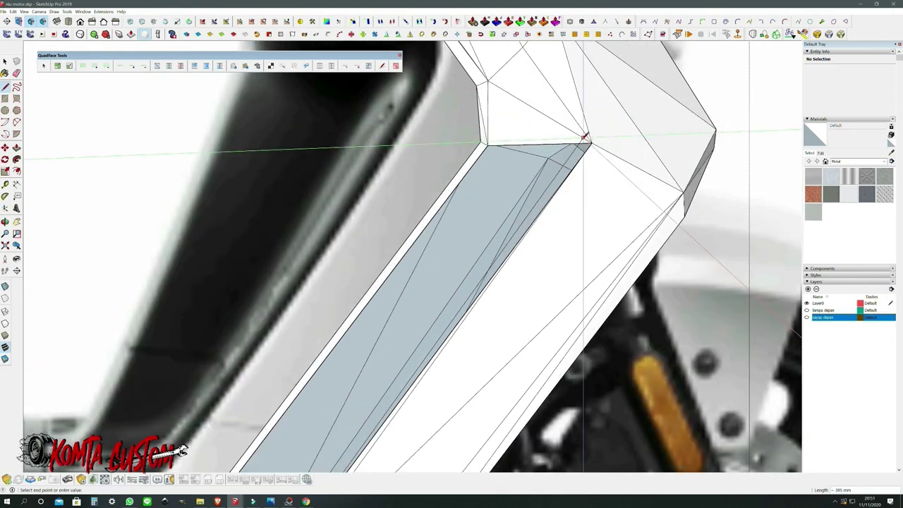
pyautogui.moveTo(585, 136); pyautogui.dragTo(506, 73, button='middle')
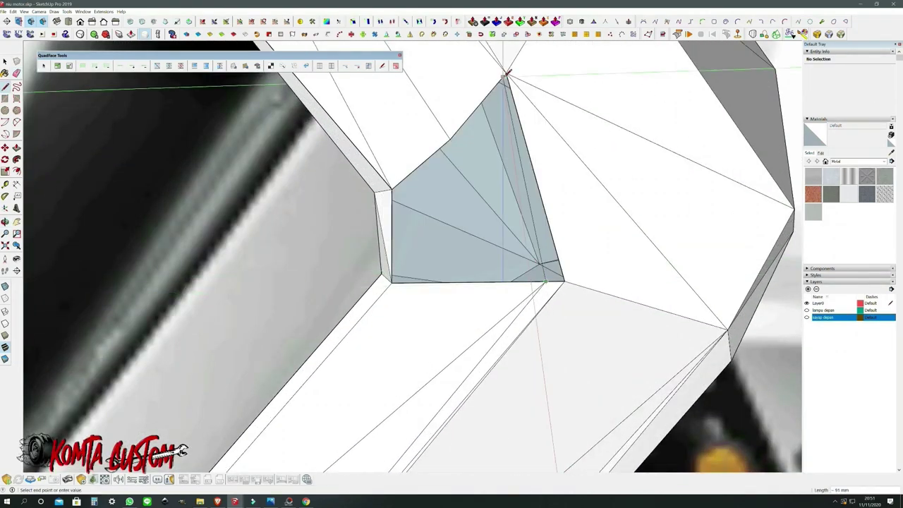
pyautogui.scroll(-5, 553, 279)
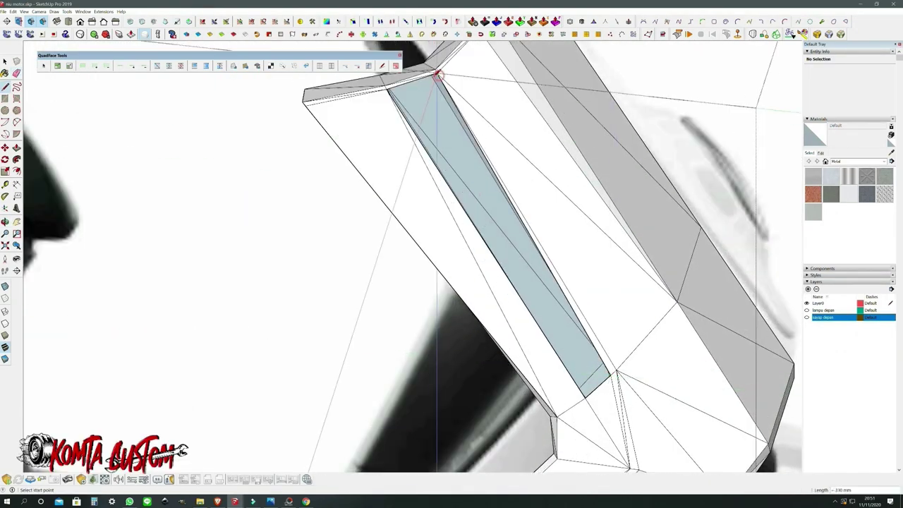
pyautogui.moveTo(437, 74); pyautogui.dragTo(395, 142, button='middle')
# - Erase the thin triangular stray face on top, then select all of the part's geometry
pyautogui.scroll(-5, 364, 187)
pyautogui.press('space')
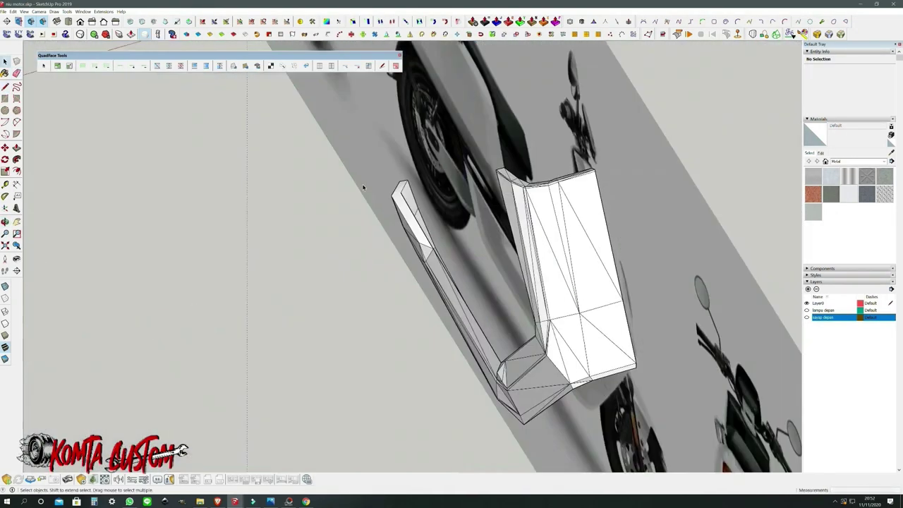
pyautogui.scroll(10, 274, 338)
pyautogui.scroll(3, 504, 367)
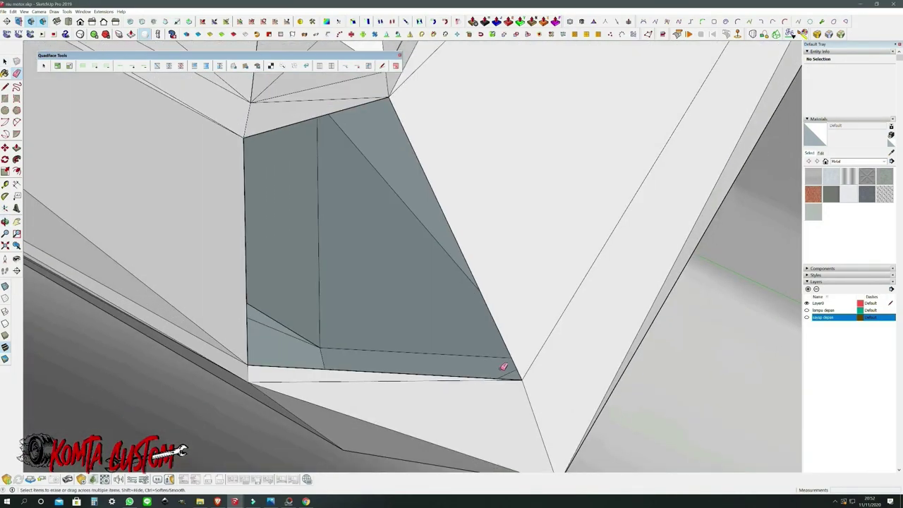
pyautogui.press('l')
pyautogui.scroll(-3, 410, 220)
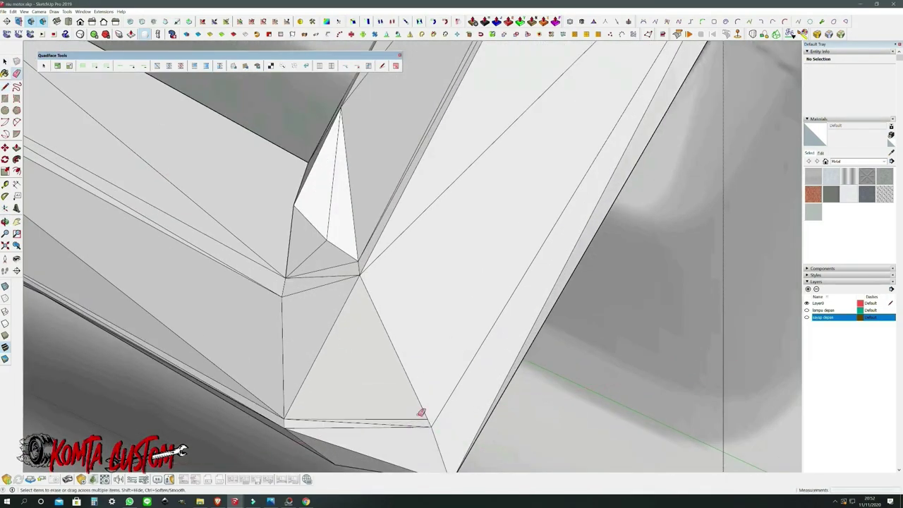
pyautogui.scroll(-5, 421, 413)
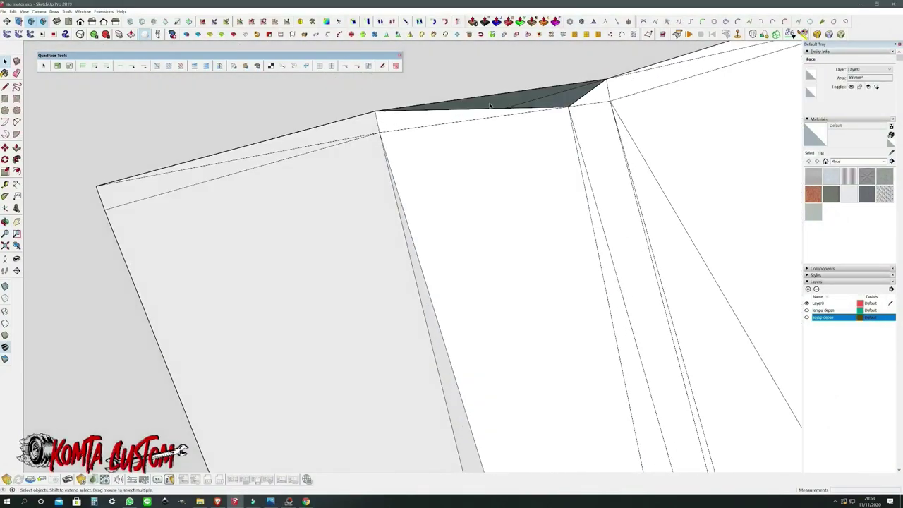
pyautogui.press('e')
pyautogui.moveTo(397, 128); pyautogui.dragTo(405, 164, button='middle')
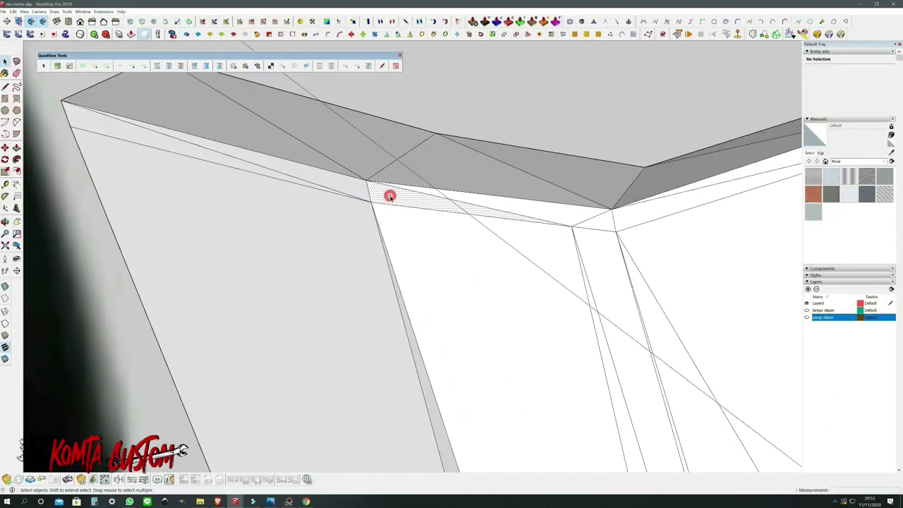
pyautogui.click(390, 196)
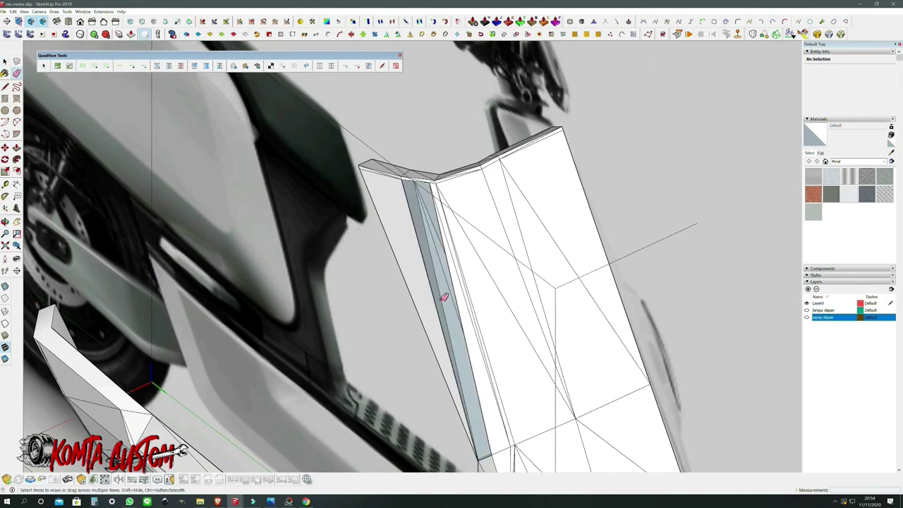
pyautogui.moveTo(423, 266); pyautogui.dragTo(595, 38, button='middle')
pyautogui.hotkey('ctrl', 'a')
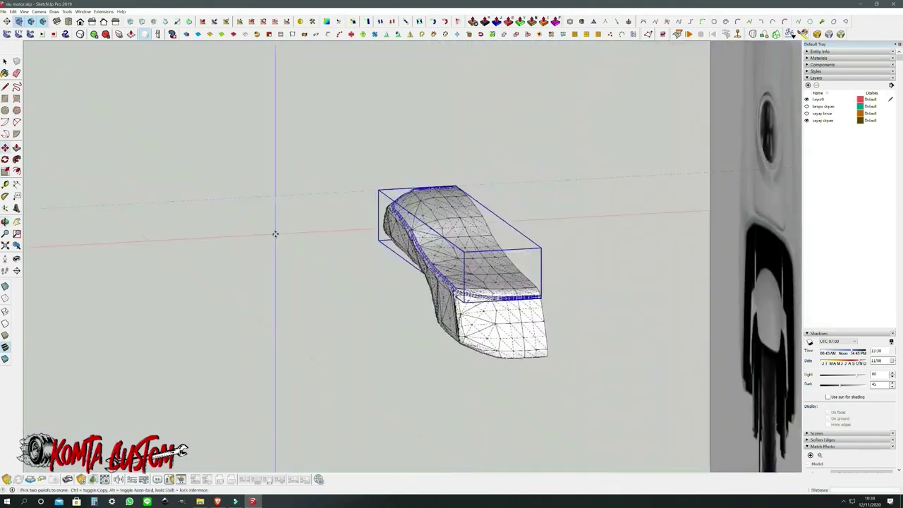
# - Activate the Paint Bucket tool to apply materials
pyautogui.press('b')
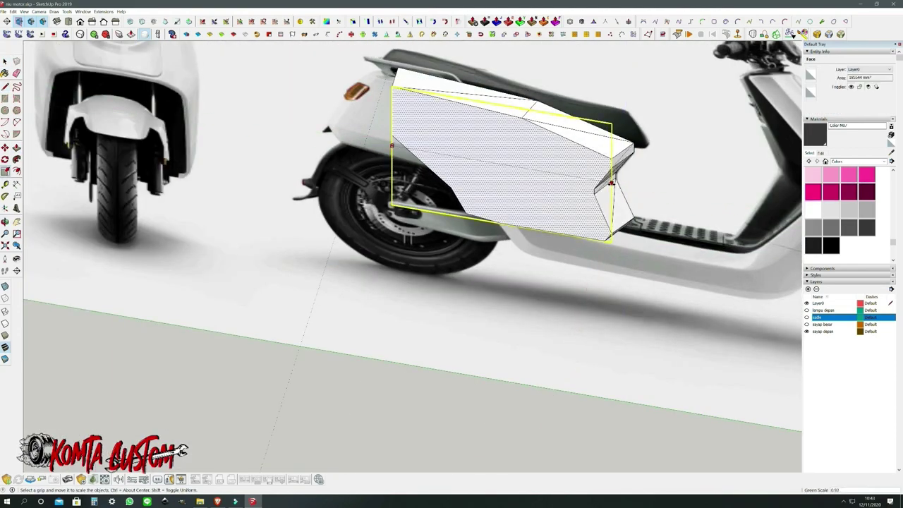
# - Turn on the QuadFace Tools toolbar from the toolbar list
pyautogui.scroll(3, 508, 176)
pyautogui.scroll(3, 508, 176)
pyautogui.scroll(3, 508, 176)
pyautogui.press('f')
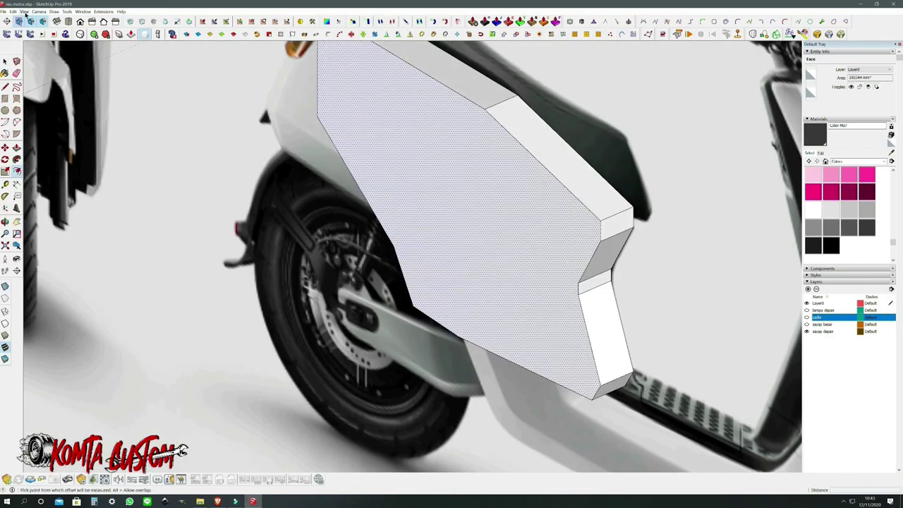
pyautogui.click(24, 12)
pyautogui.click(42, 21)
pyautogui.scroll(-3, 421, 257)
pyautogui.click(387, 243)
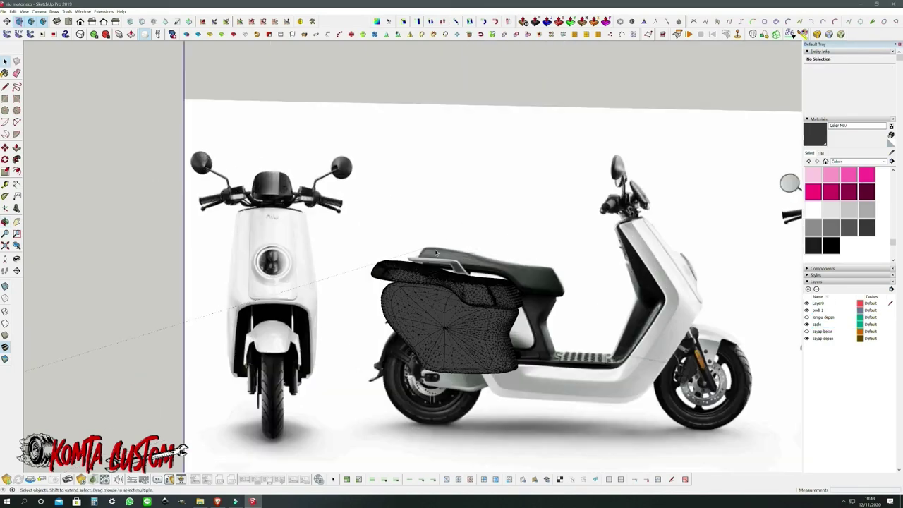
# - Make the bodi 1 layer current
pyautogui.click(807, 311)
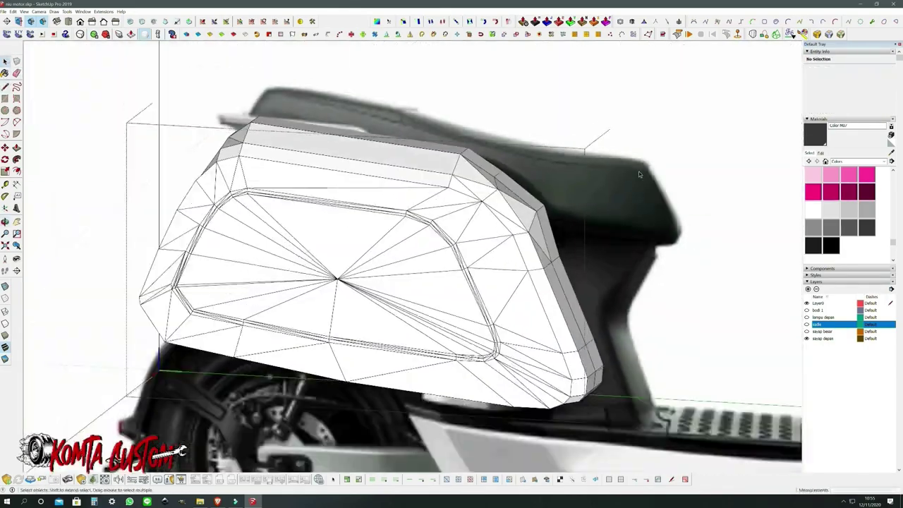
# - Erase the thin strip face on the rear side panel's underside
pyautogui.scroll(5, 636, 172)
pyautogui.scroll(5, 563, 182)
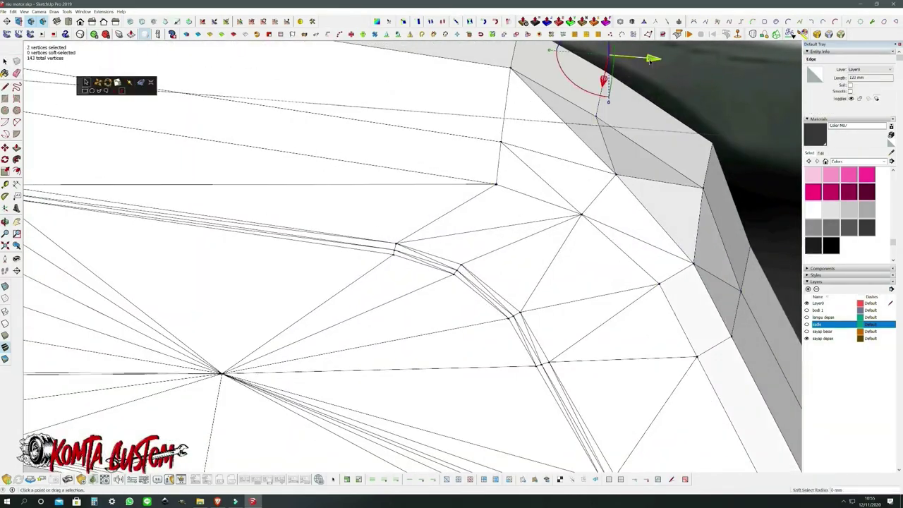
pyautogui.moveTo(601, 81); pyautogui.dragTo(427, 131, button='middle')
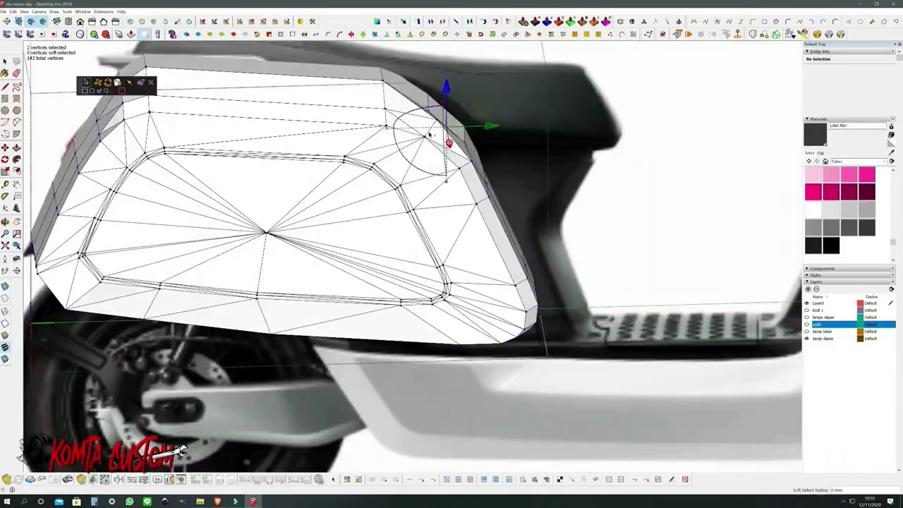
pyautogui.scroll(-5, 376, 165)
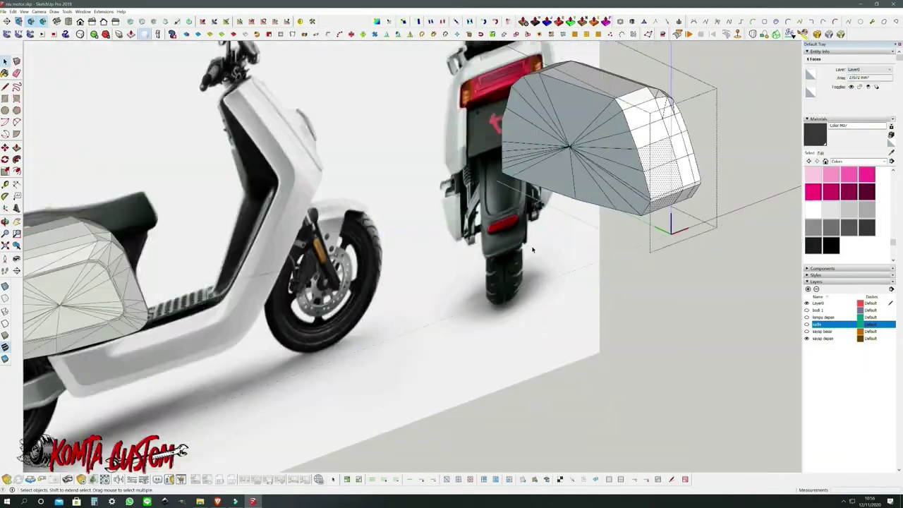
pyautogui.moveTo(613, 139)
pyautogui.mouseDown(button='middle')
pyautogui.moveTo(678, 233)
pyautogui.moveTo(663, 212)
pyautogui.mouseUp(button='middle')
pyautogui.scroll(-4, 664, 212)
pyautogui.scroll(5, 643, 187)
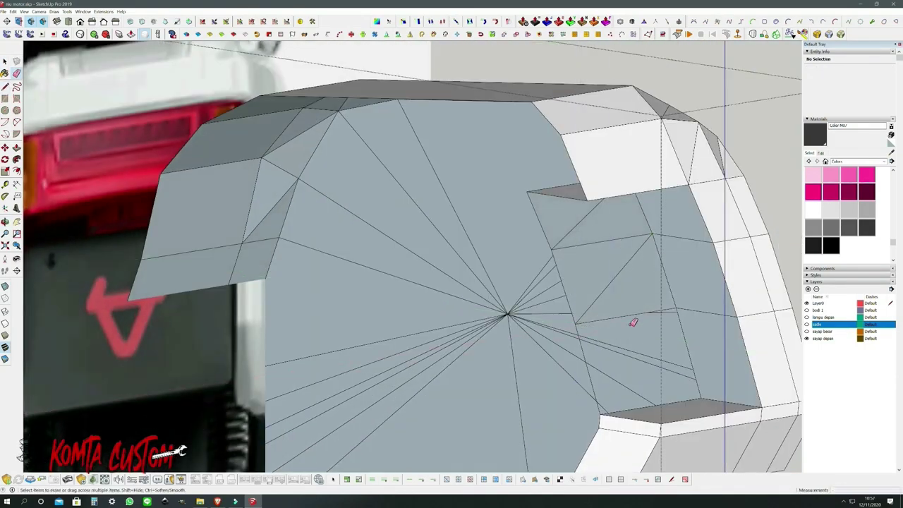
pyautogui.moveTo(654, 224)
pyautogui.mouseDown(button='middle')
pyautogui.moveTo(254, 229)
pyautogui.moveTo(496, 277)
pyautogui.mouseUp(button='middle')
pyautogui.scroll(5, 449, 257)
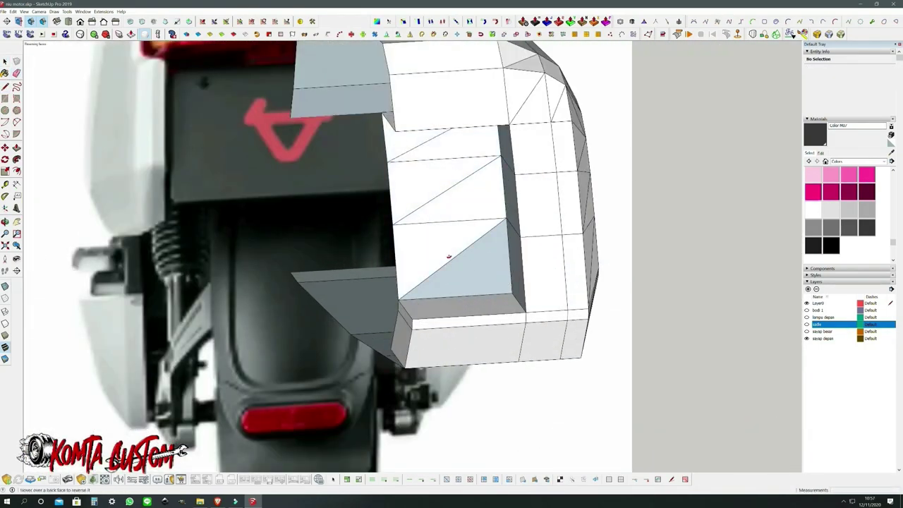
pyautogui.scroll(-5, 691, 187)
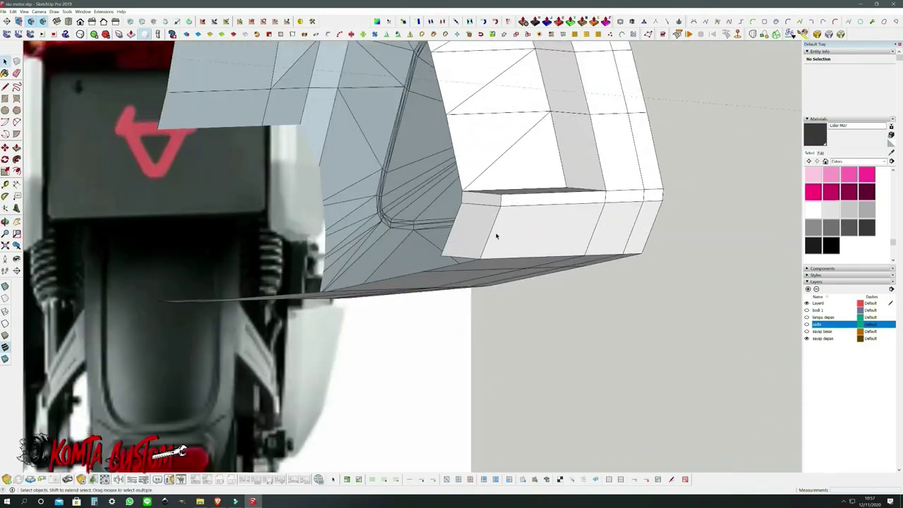
pyautogui.moveTo(495, 235); pyautogui.dragTo(524, 244, button='middle')
pyautogui.click(524, 244)
pyautogui.press('e')
# - Check the rear panel's faces, then select the rear panel component to move it
pyautogui.moveTo(669, 28)
pyautogui.mouseDown(button='middle')
pyautogui.moveTo(656, 262)
pyautogui.moveTo(726, 363)
pyautogui.moveTo(484, 291)
pyautogui.mouseUp(button='middle')
pyautogui.press('space')
pyautogui.scroll(-5, 383, 208)
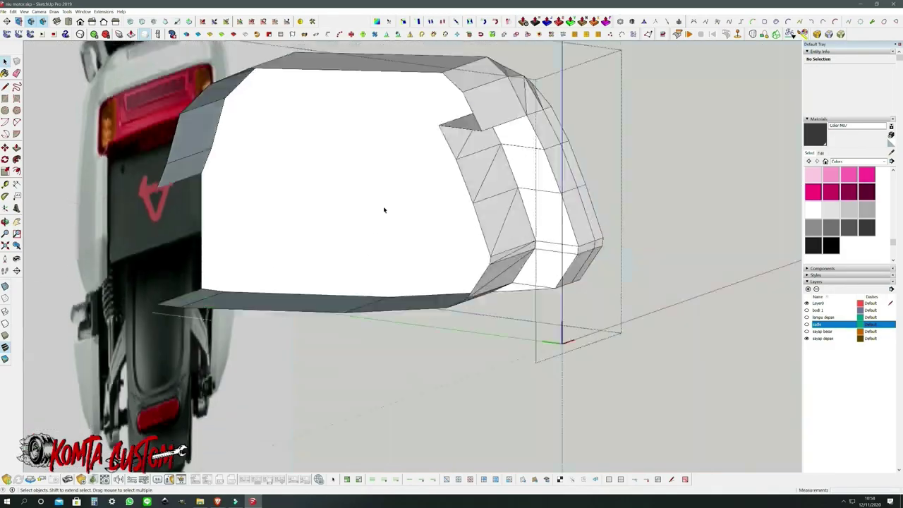
pyautogui.moveTo(383, 207); pyautogui.dragTo(526, 75, button='middle')
pyautogui.click(526, 75)
pyautogui.moveTo(398, 145); pyautogui.dragTo(715, 377, button='middle')
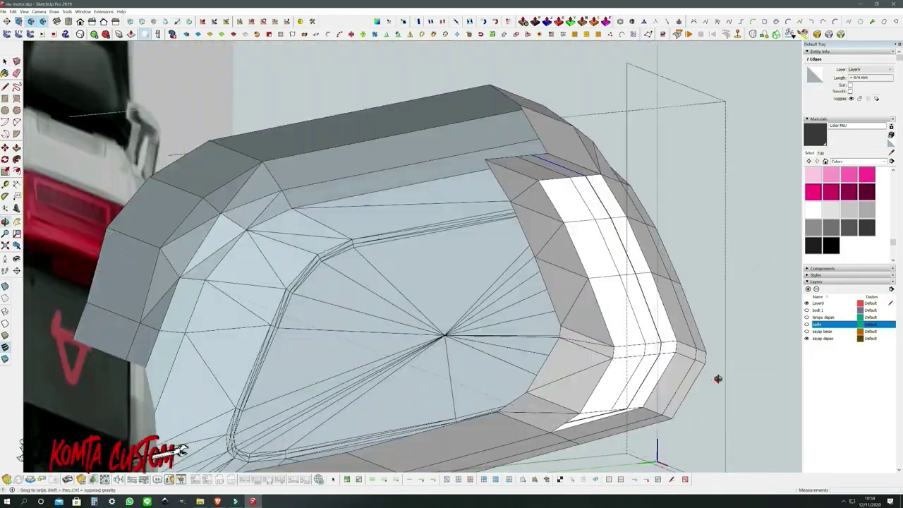
pyautogui.scroll(5, 530, 356)
pyautogui.scroll(-5, 601, 342)
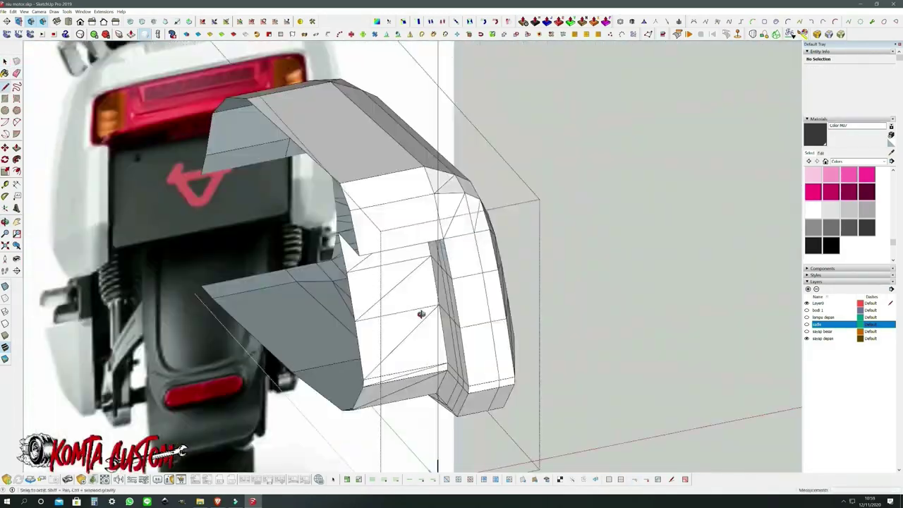
pyautogui.moveTo(419, 313); pyautogui.dragTo(435, 240, button='middle')
pyautogui.press('space')
pyautogui.click(434, 240)
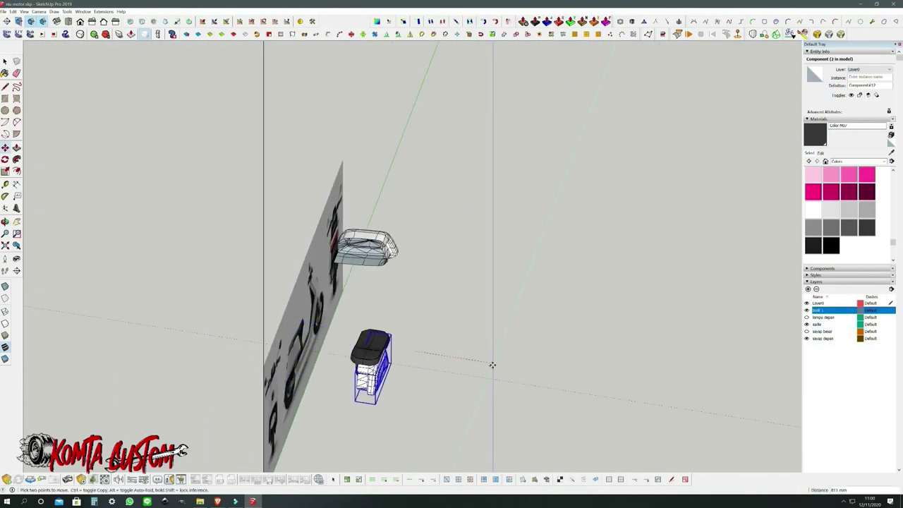
# - Orbit around to the seat side panel and bring up its context menu
pyautogui.scroll(5, 395, 240)
pyautogui.scroll(-5, 346, 168)
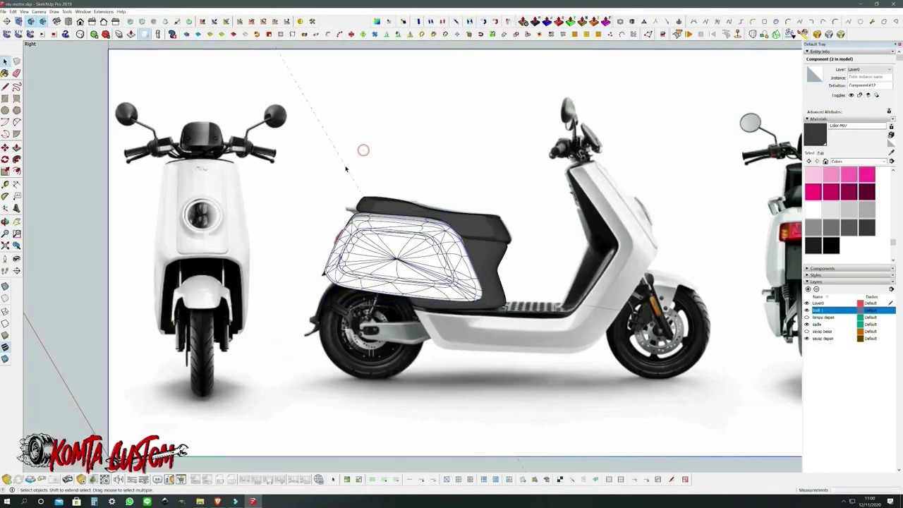
pyautogui.moveTo(346, 168); pyautogui.dragTo(474, 230, button='middle')
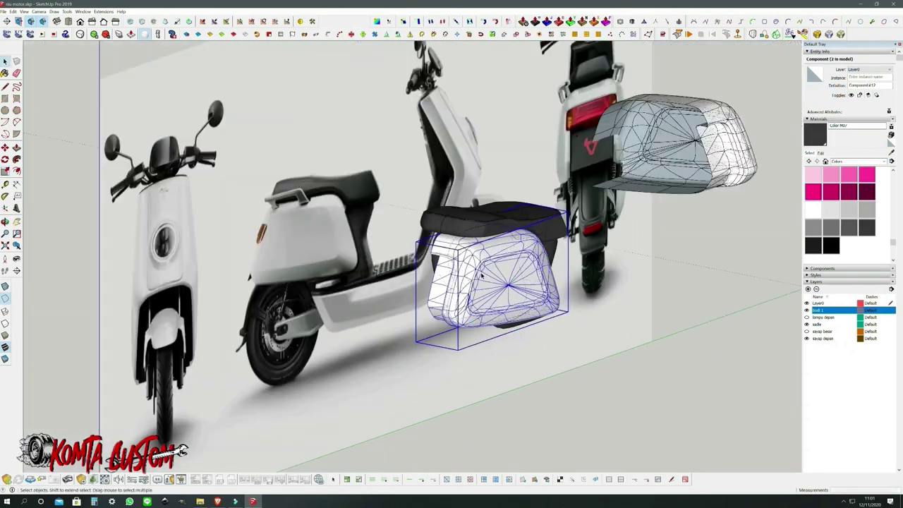
pyautogui.press('space')
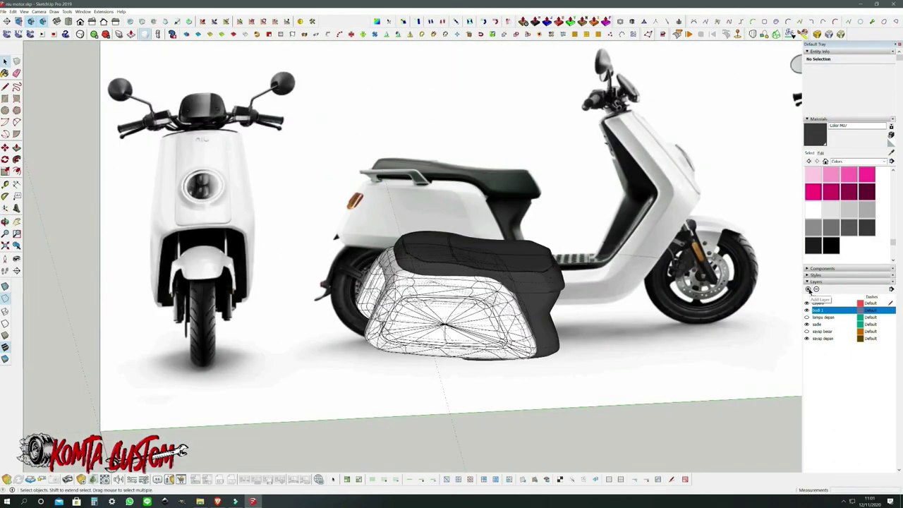
pyautogui.scroll(-2, 614, 393)
pyautogui.scroll(5, 432, 269)
pyautogui.scroll(-3, 558, 395)
pyautogui.rightClick(557, 397)
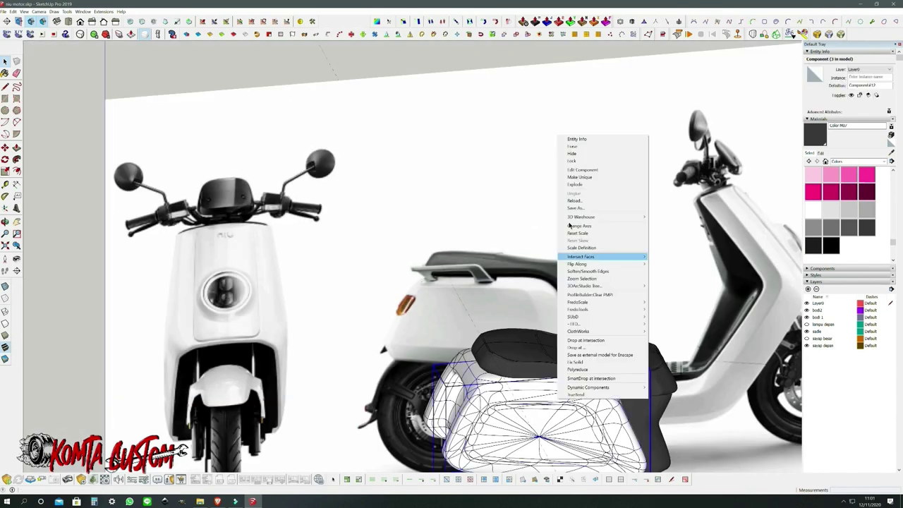
# - Trace the rear grab handle with the Line tool, working around its bracket and foot
pyautogui.press('l')
pyautogui.scroll(10, 451, 272)
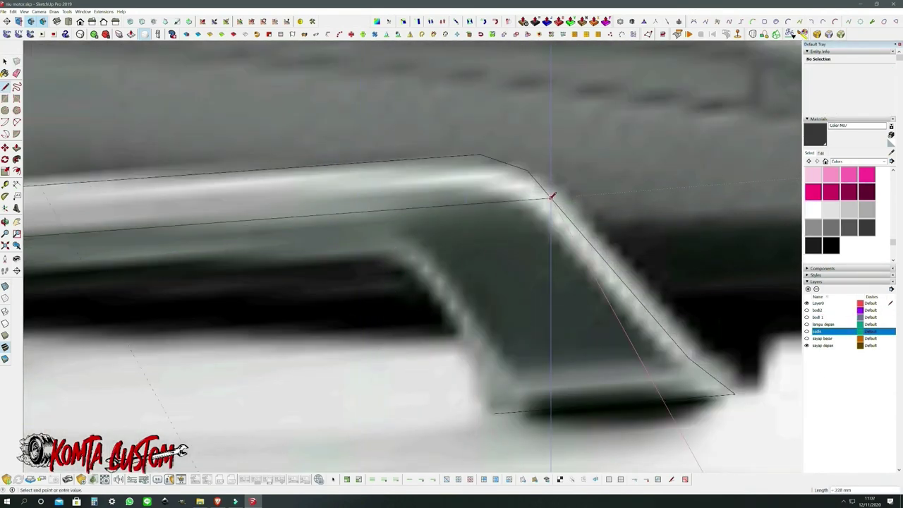
pyautogui.scroll(-10, 552, 197)
pyautogui.moveTo(343, 252)
pyautogui.mouseDown(button='middle')
pyautogui.moveTo(285, 276)
pyautogui.moveTo(56, 97)
pyautogui.mouseUp(button='middle')
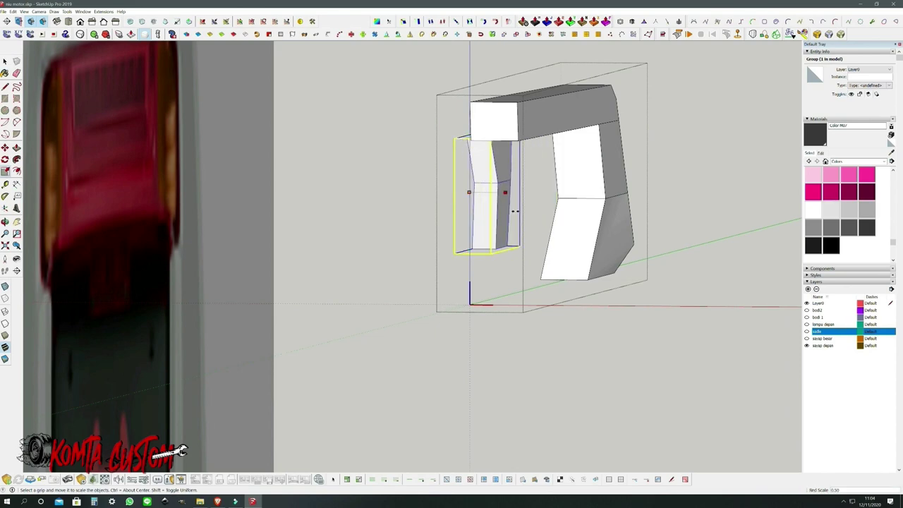
pyautogui.moveTo(515, 211); pyautogui.dragTo(542, 194, button='middle')
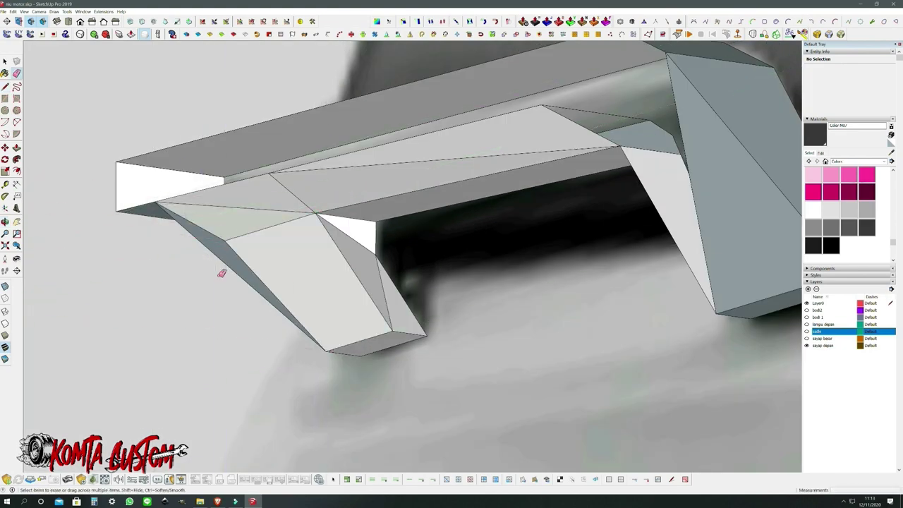
pyautogui.moveTo(221, 273); pyautogui.dragTo(212, 131, button='middle')
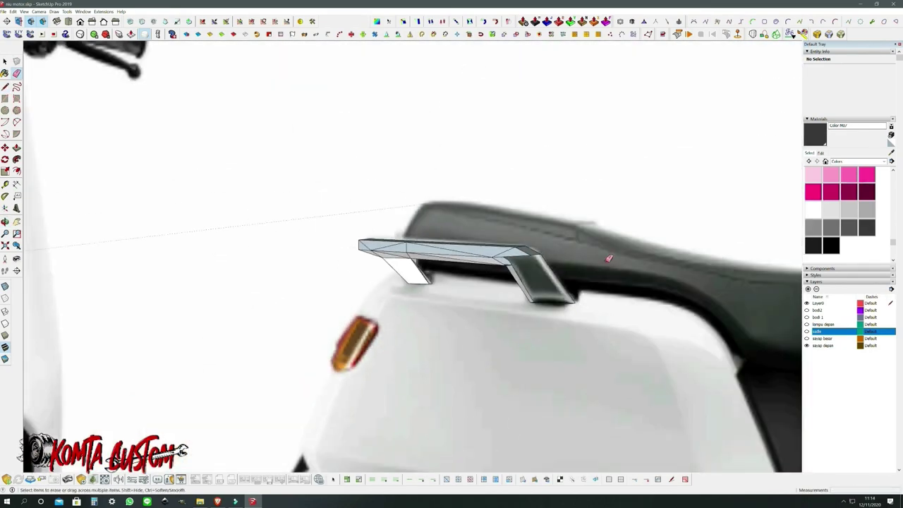
pyautogui.moveTo(584, 215); pyautogui.dragTo(322, 225, button='middle')
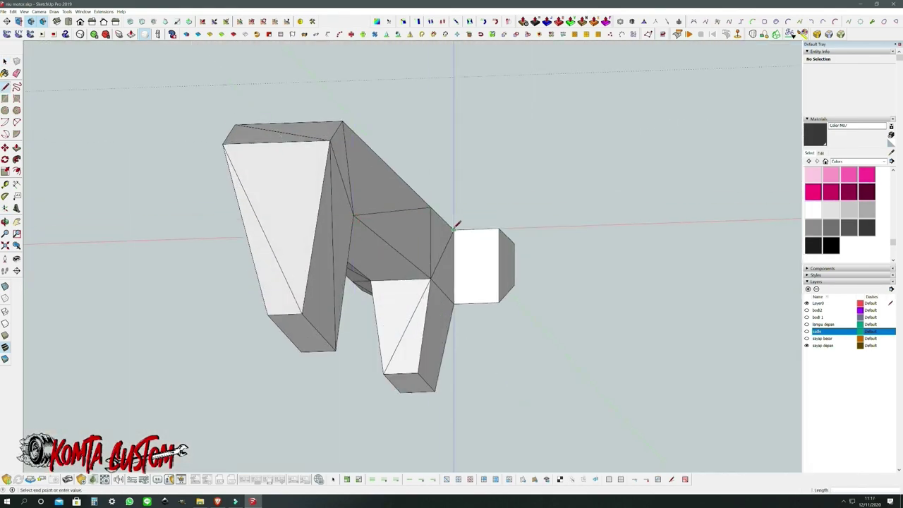
pyautogui.moveTo(453, 325); pyautogui.dragTo(483, 257, button='middle')
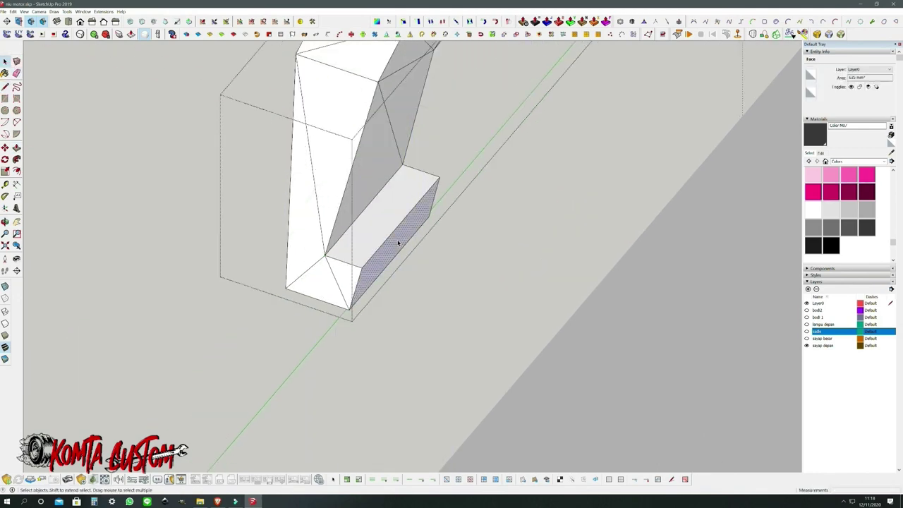
pyautogui.moveTo(399, 244); pyautogui.dragTo(613, 232, button='middle')
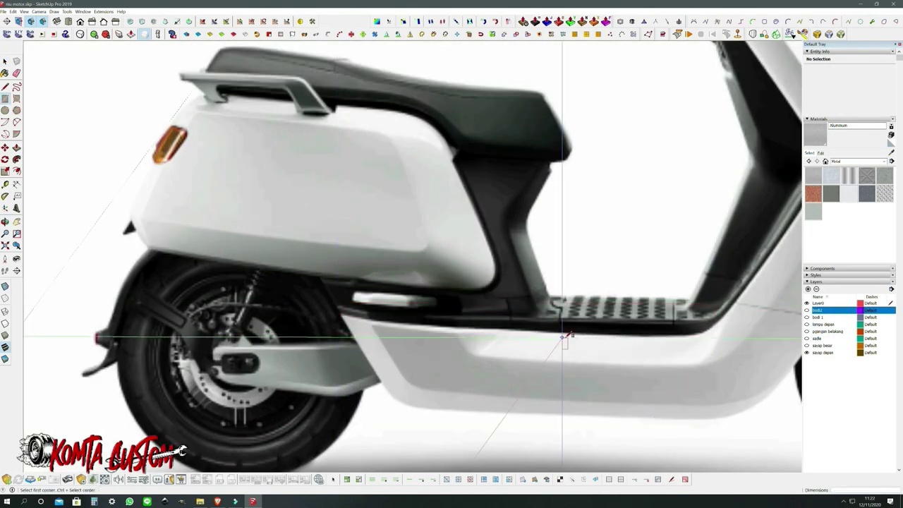
# - Start tracing the footboard side outline with lines from the footrest corner
pyautogui.press('l')
pyautogui.click(563, 337)
pyautogui.scroll(3, 563, 338)
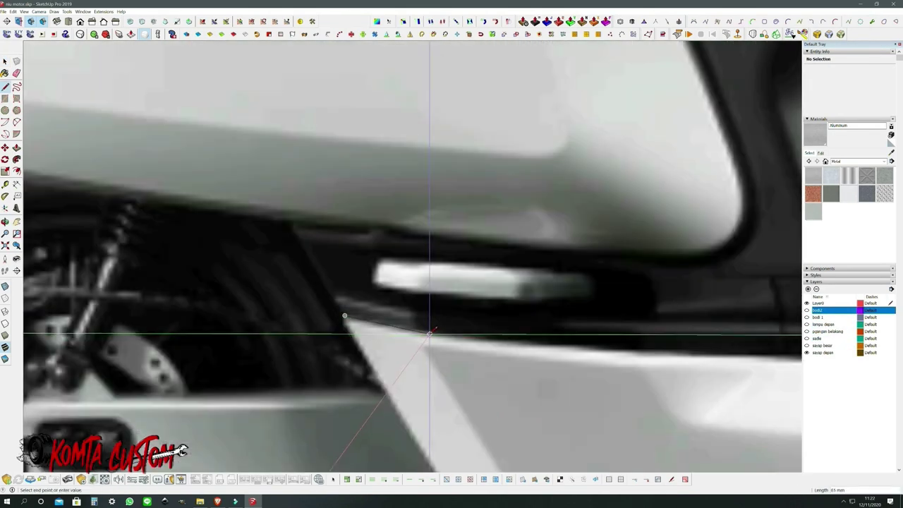
pyautogui.scroll(-3, 563, 337)
pyautogui.scroll(-2, 600, 296)
pyautogui.scroll(2, 687, 206)
pyautogui.scroll(-3, 686, 205)
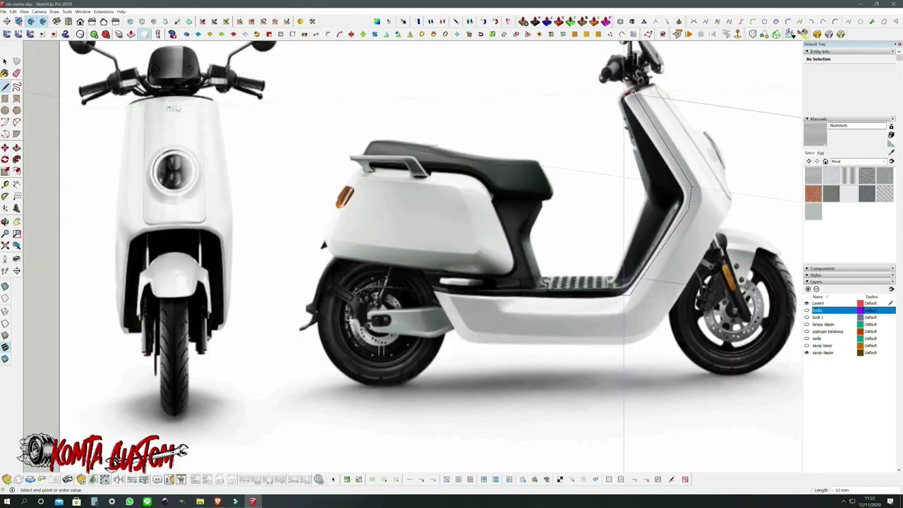
pyautogui.scroll(3, 686, 205)
pyautogui.scroll(2, 191, 333)
pyautogui.scroll(5, 191, 333)
pyautogui.scroll(-5, 191, 333)
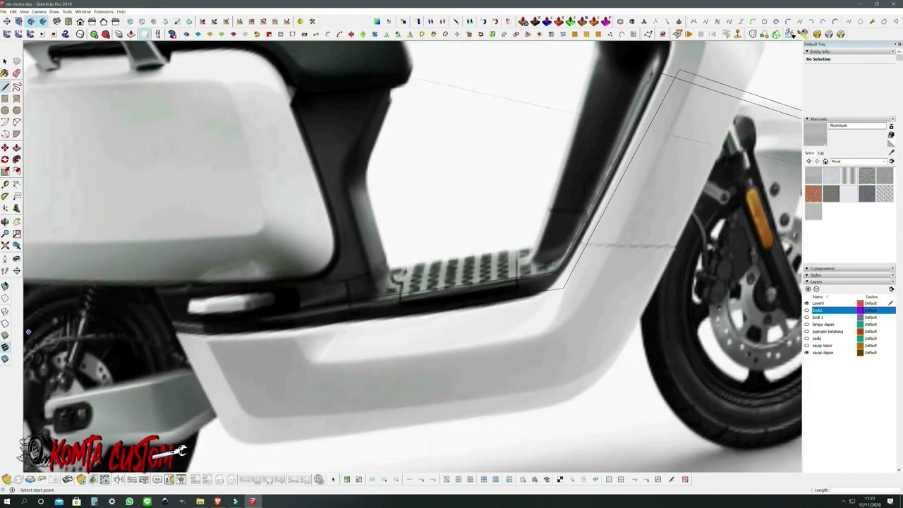
pyautogui.scroll(-2, 191, 333)
pyautogui.scroll(2, 575, 282)
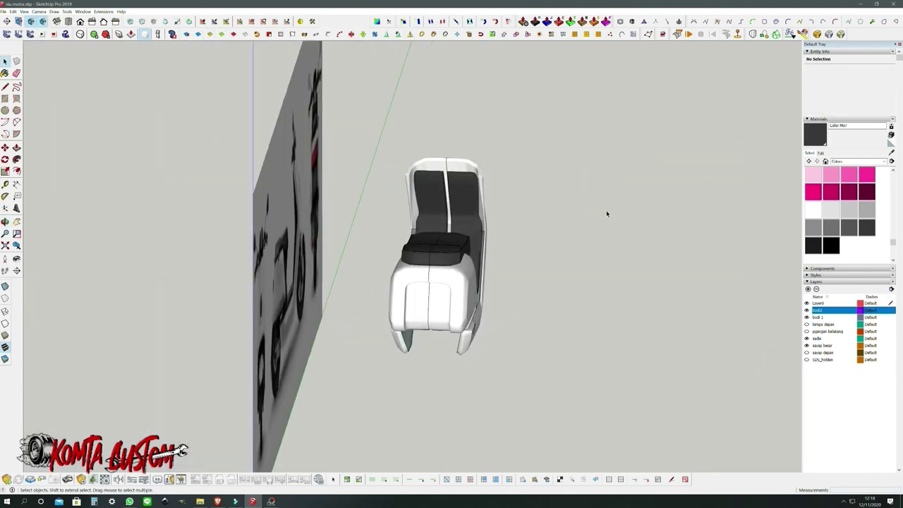
# - Orbit to a top-down view of the body
pyautogui.moveTo(429, 297); pyautogui.dragTo(708, 288, button='middle')
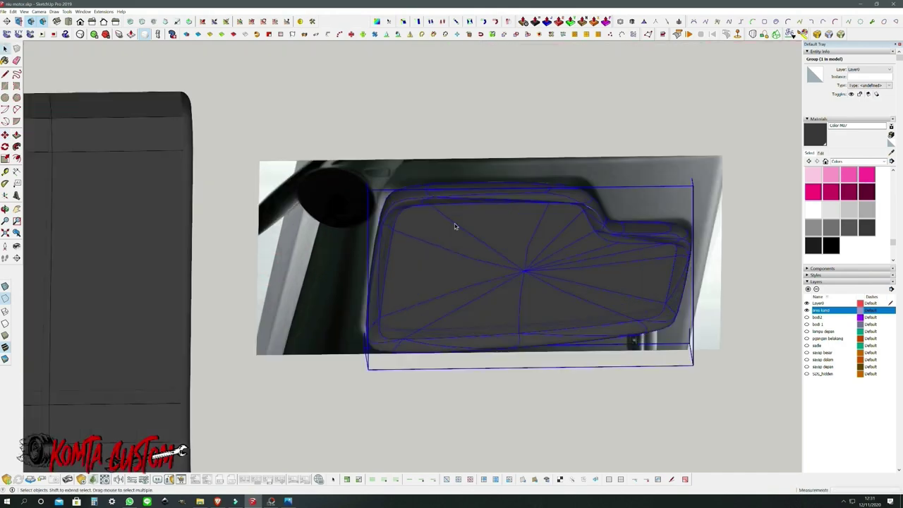
# - Select the mirror reference image and view it from a tilted angle
pyautogui.keyDown('alt'); pyautogui.click(557, 194); pyautogui.keyUp('alt')
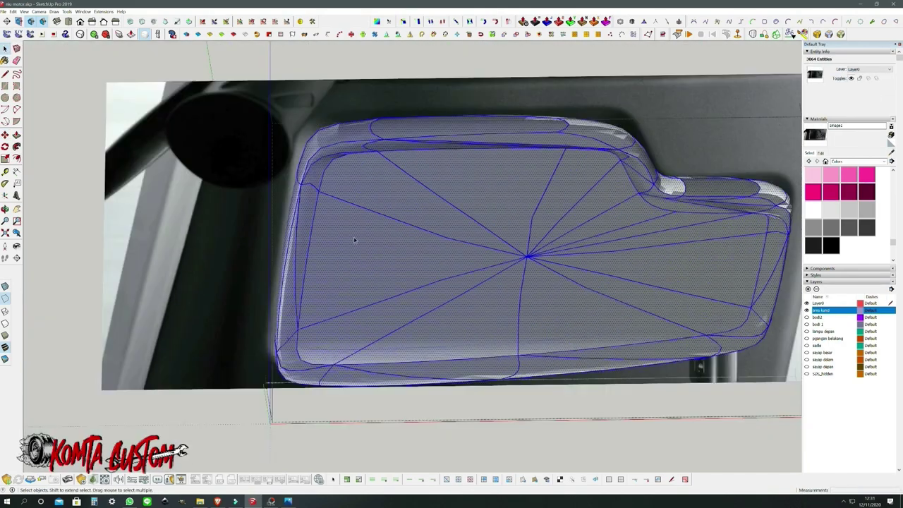
pyautogui.moveTo(352, 236); pyautogui.dragTo(331, 198, button='middle')
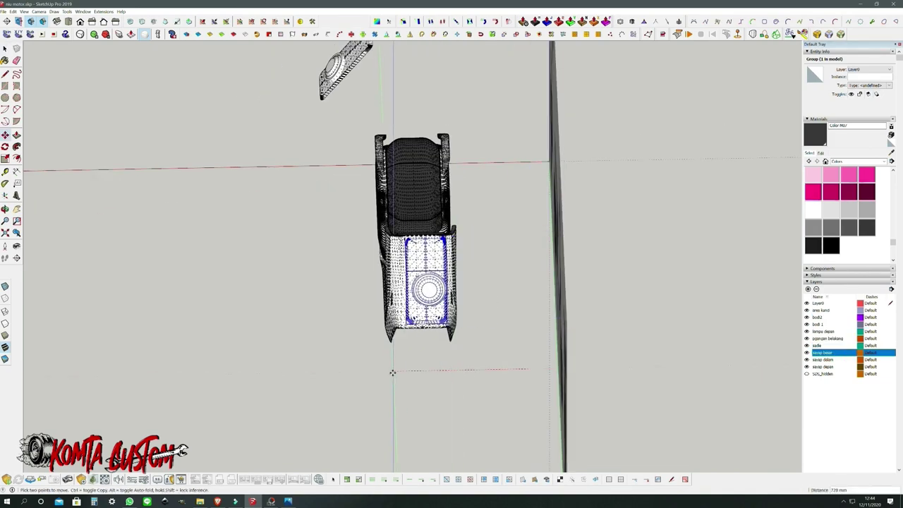
# - Select the entire model to move it aside from the wheel reference
pyautogui.hotkey('ctrl', 'a')
pyautogui.scroll(5, 493, 241)
pyautogui.press('m')
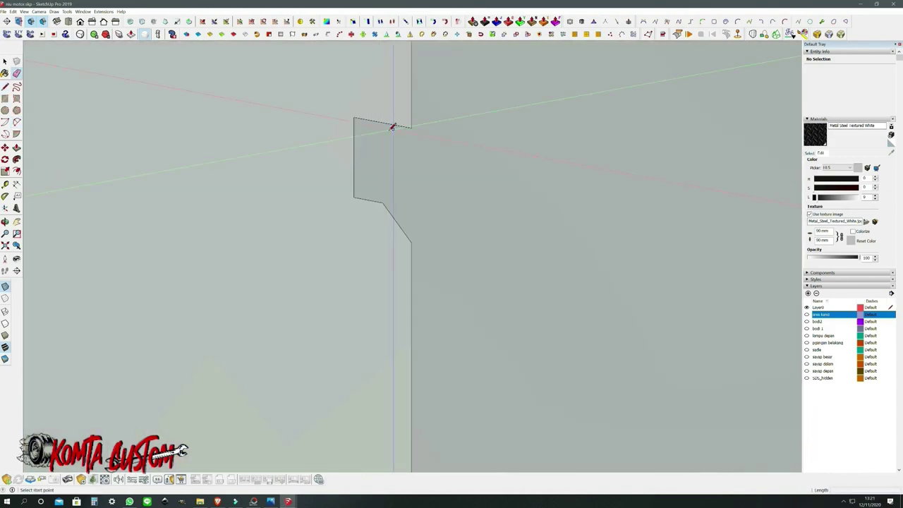
# - Zoom and orbit out to view the whole wheel ring
pyautogui.scroll(-3, 407, 222)
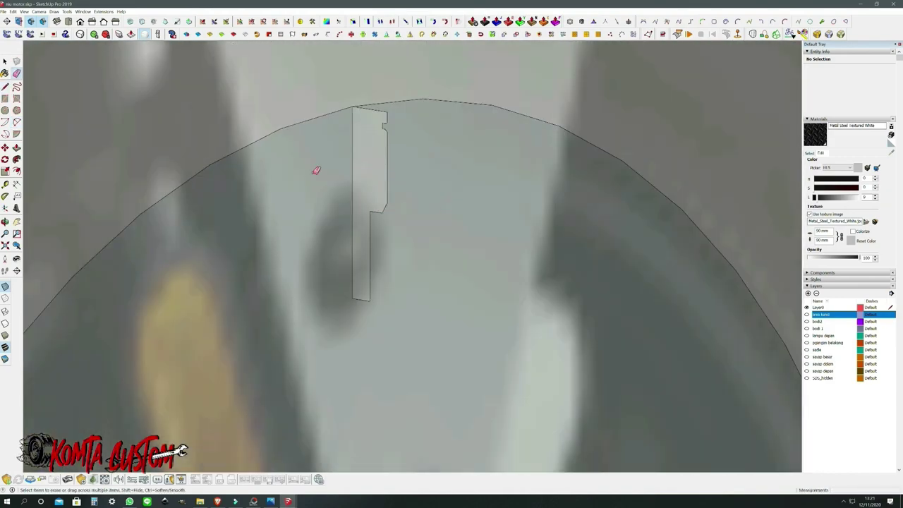
pyautogui.moveTo(317, 167); pyautogui.dragTo(371, 170, button='middle')
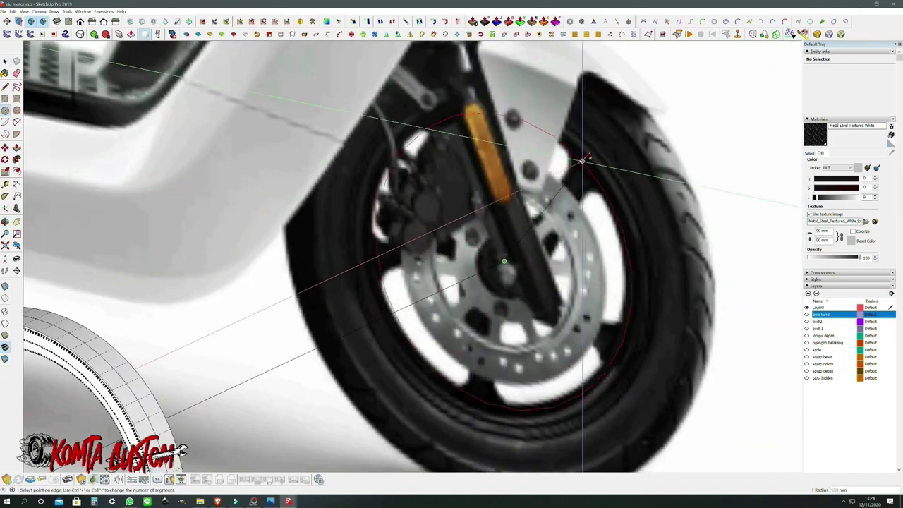
# - Draw the curved tread groove edges on the tyre block and delete the leftover strip face
pyautogui.rightClick(554, 133)
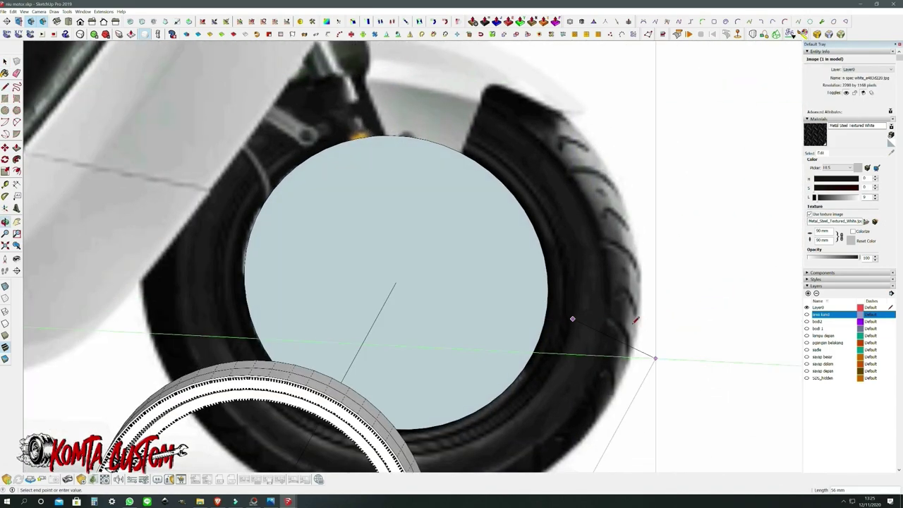
pyautogui.scroll(3, 625, 334)
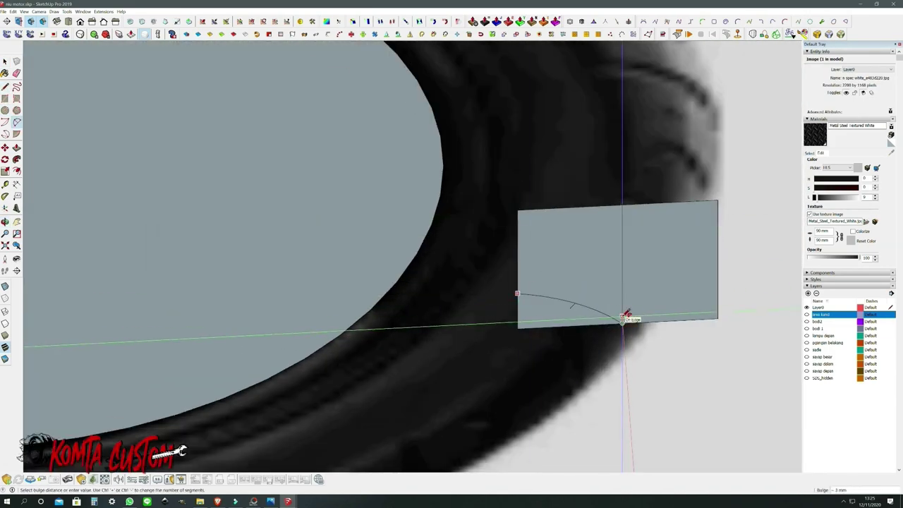
pyautogui.click(720, 245)
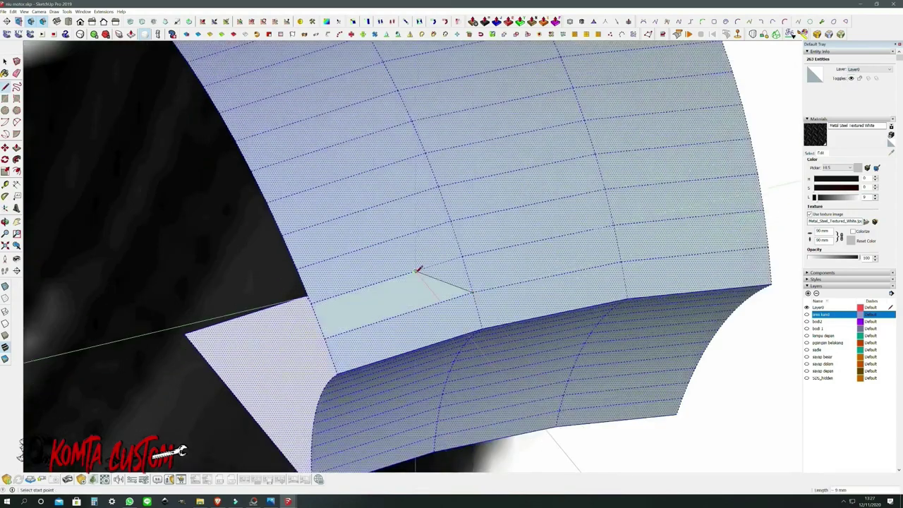
pyautogui.click(489, 70)
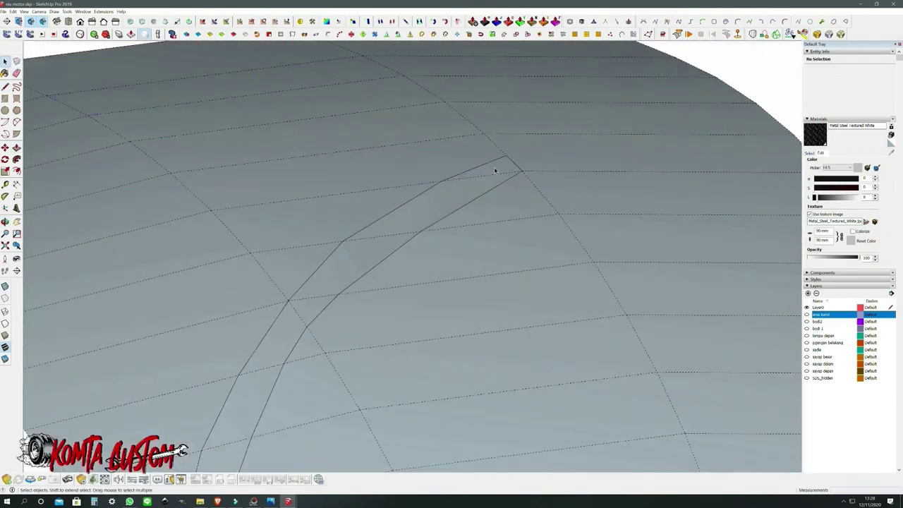
pyautogui.press('Delete')
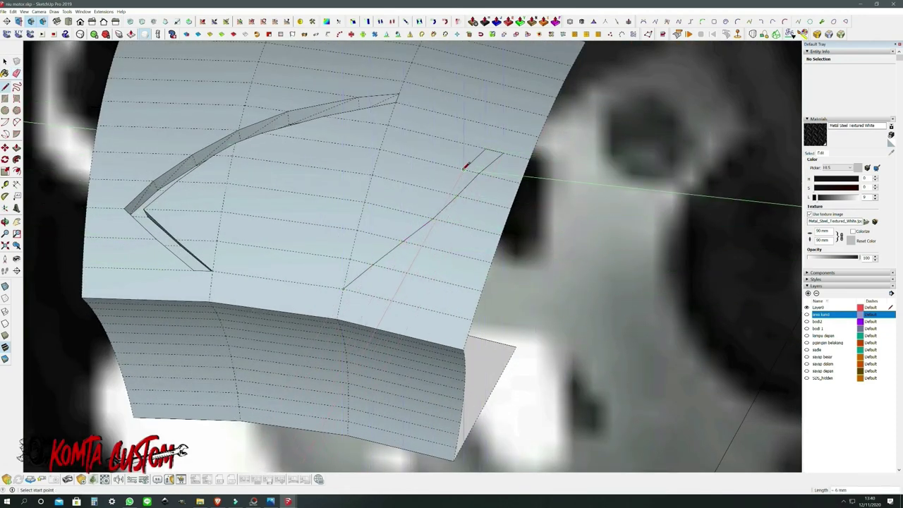
# - Remove the second groove's strip faces and push both groove strips 4 mm into the tyre
pyautogui.scroll(5, 465, 166)
pyautogui.moveTo(210, 397)
pyautogui.mouseDown(button='middle')
pyautogui.moveTo(445, 203)
pyautogui.moveTo(439, 58)
pyautogui.mouseUp(button='middle')
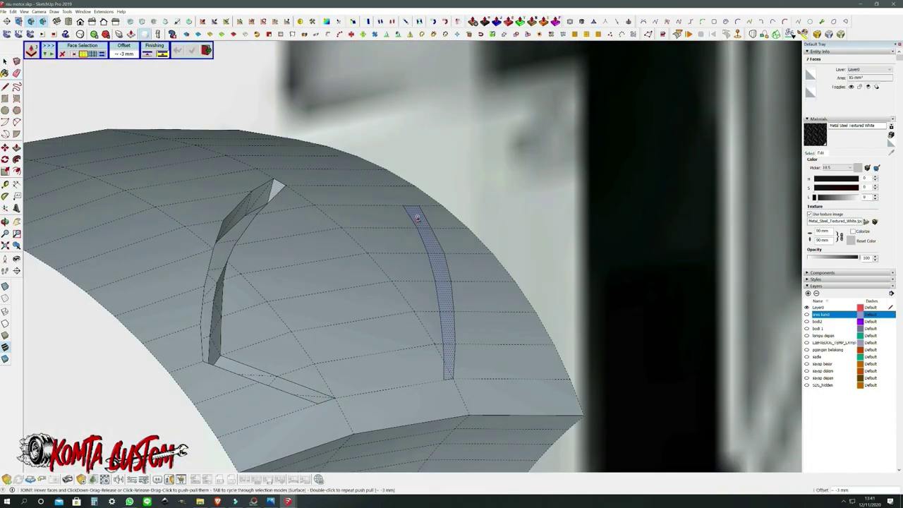
pyautogui.press('Delete')
pyautogui.press('e')
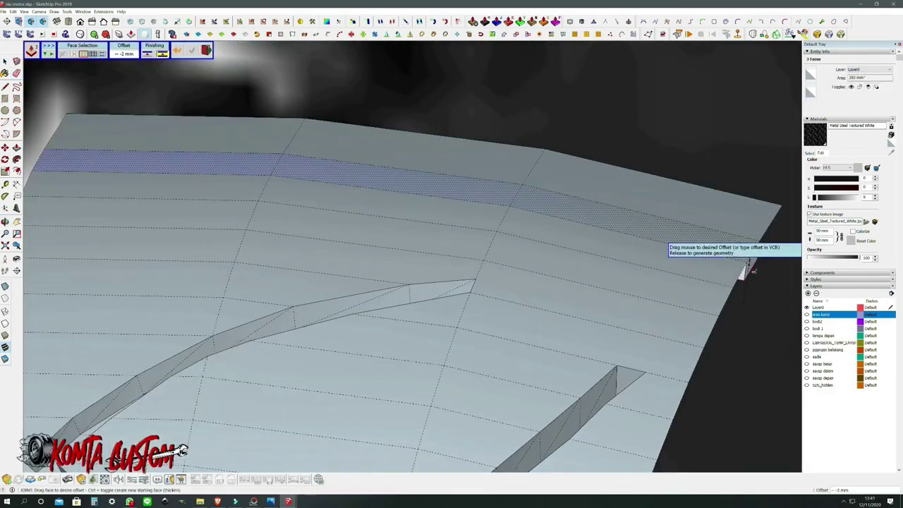
pyautogui.moveTo(750, 268); pyautogui.dragTo(747, 271)
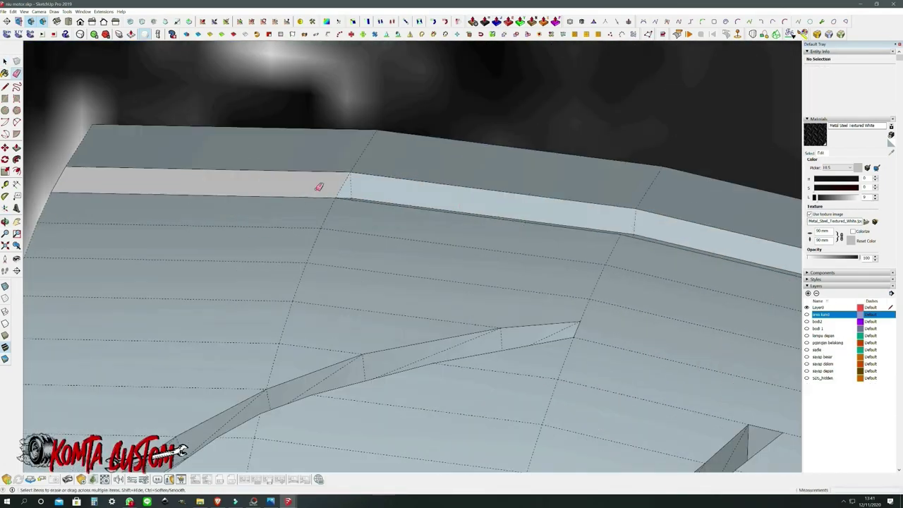
pyautogui.moveTo(317, 185)
pyautogui.mouseDown(button='middle')
pyautogui.moveTo(569, 234)
pyautogui.moveTo(410, 217)
pyautogui.mouseUp(button='middle')
pyautogui.scroll(-5, 568, 234)
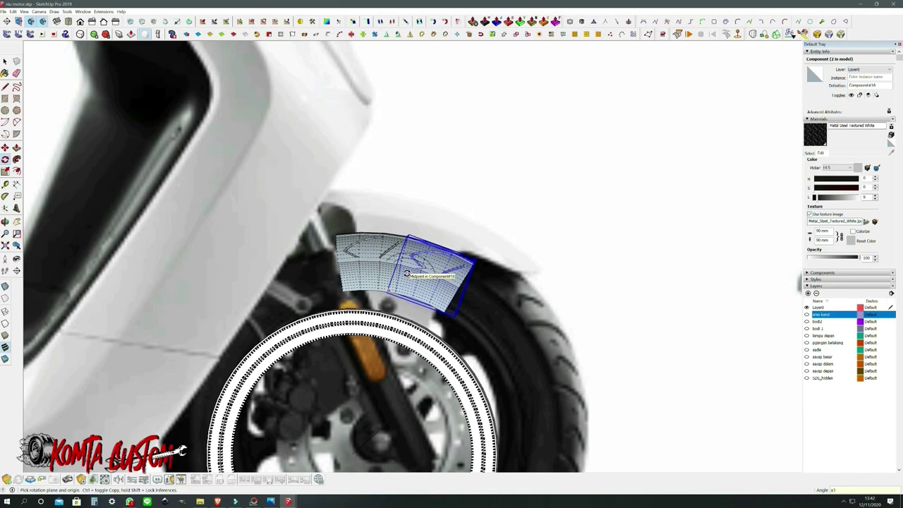
# - Orbit to the wheel and fender and select the tread component
pyautogui.moveTo(407, 273); pyautogui.dragTo(390, 260, button='middle')
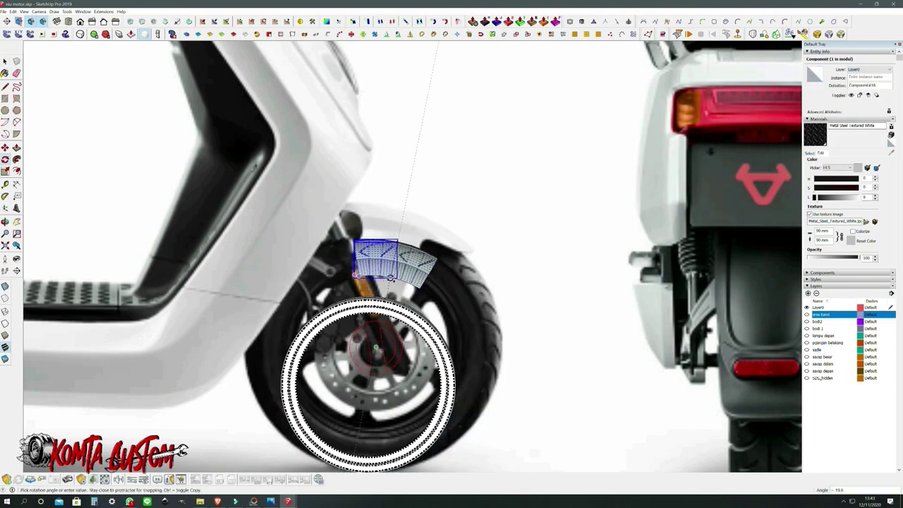
pyautogui.press('space')
pyautogui.scroll(5, 387, 277)
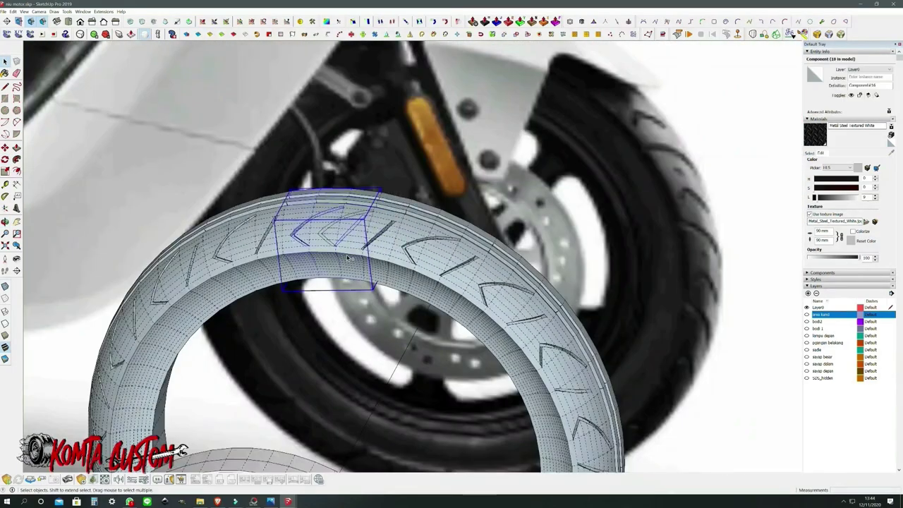
pyautogui.rightClick(391, 264)
pyautogui.press('Escape')
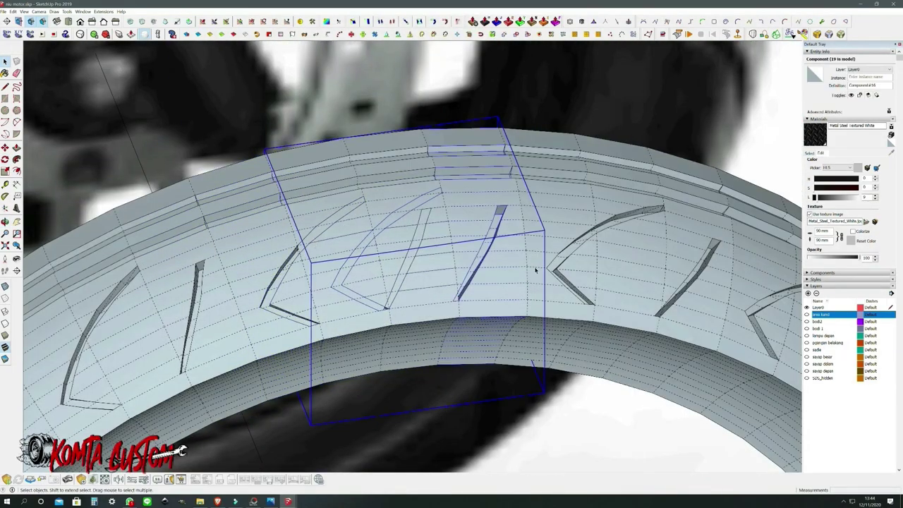
pyautogui.scroll(-3, 357, 212)
pyautogui.scroll(-3, 357, 177)
pyautogui.scroll(-3, 358, 153)
pyautogui.scroll(5, 358, 154)
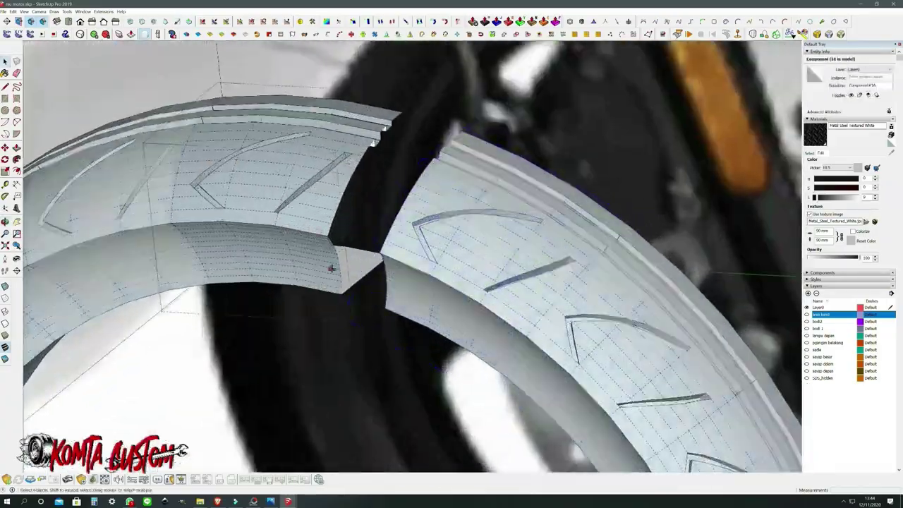
pyautogui.scroll(3, 387, 409)
# - Select the edges at the tread split and start an arc repairing its corner
pyautogui.click(387, 409)
pyautogui.scroll(-3, 387, 409)
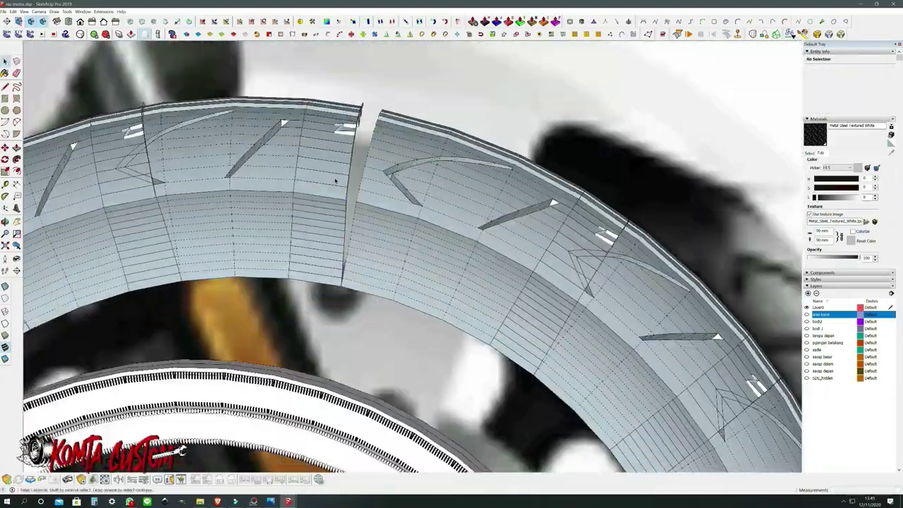
pyautogui.scroll(2, 303, 184)
pyautogui.scroll(2, 302, 184)
pyautogui.press('a')
pyautogui.scroll(2, 302, 185)
pyautogui.click(302, 184)
pyautogui.scroll(3, 302, 185)
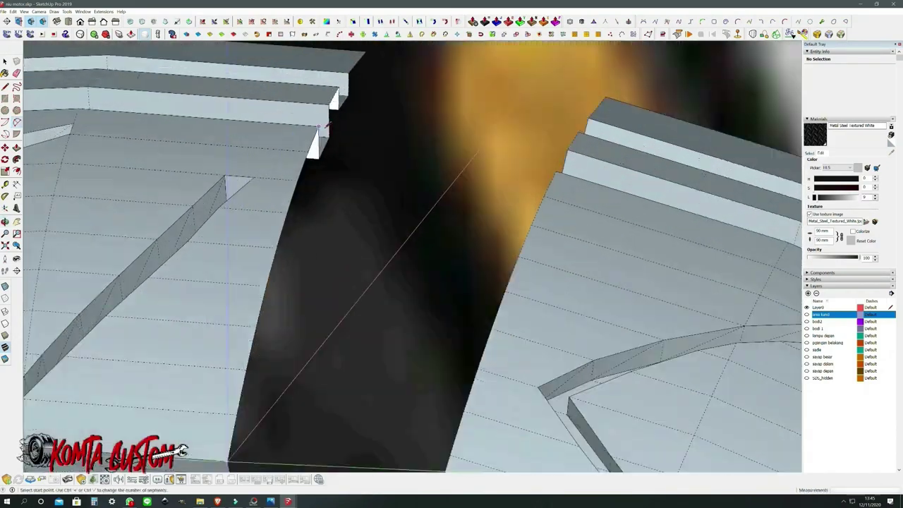
pyautogui.scroll(2, 352, 109)
pyautogui.scroll(2, 385, 60)
pyautogui.scroll(-2, 395, 84)
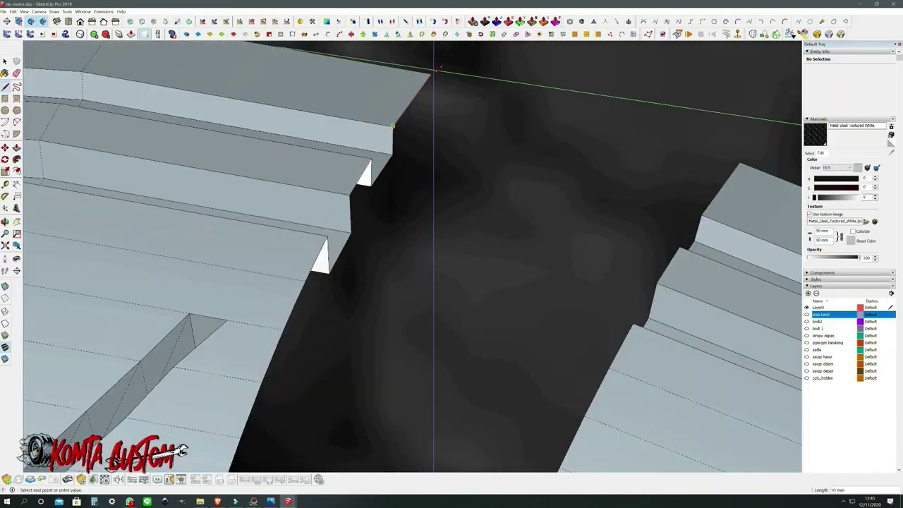
pyautogui.scroll(4, 423, 77)
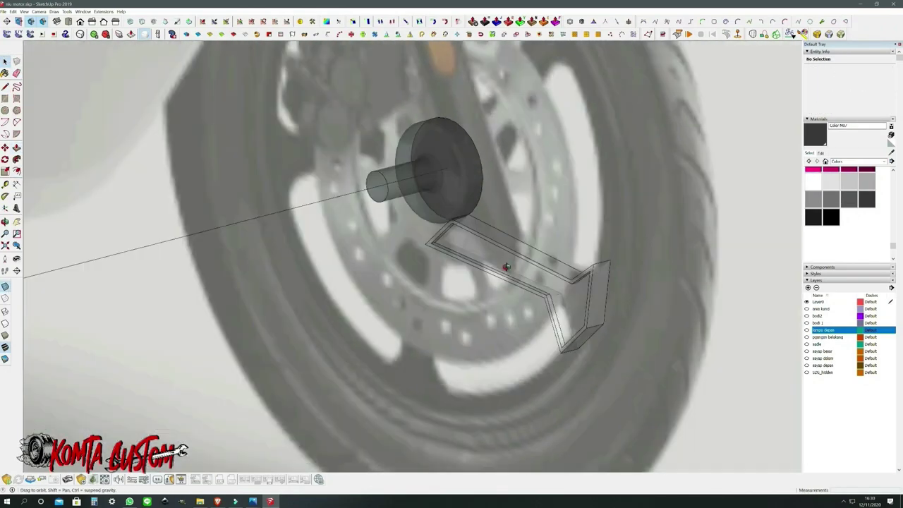
# - Make the front axle bracket a solid group
pyautogui.click(587, 337)
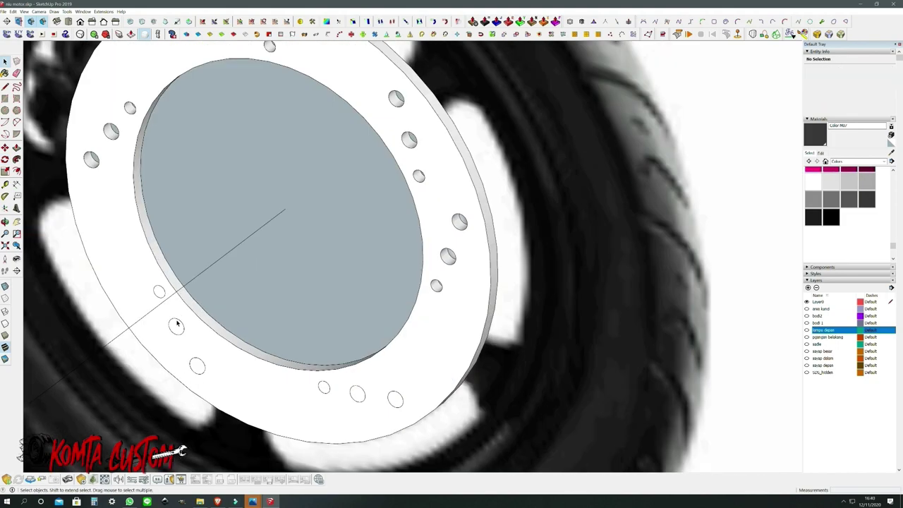
# - Intersect the bolt-hole cylinders with the brake disc ring to cut the holes
pyautogui.tripleClick(177, 332)
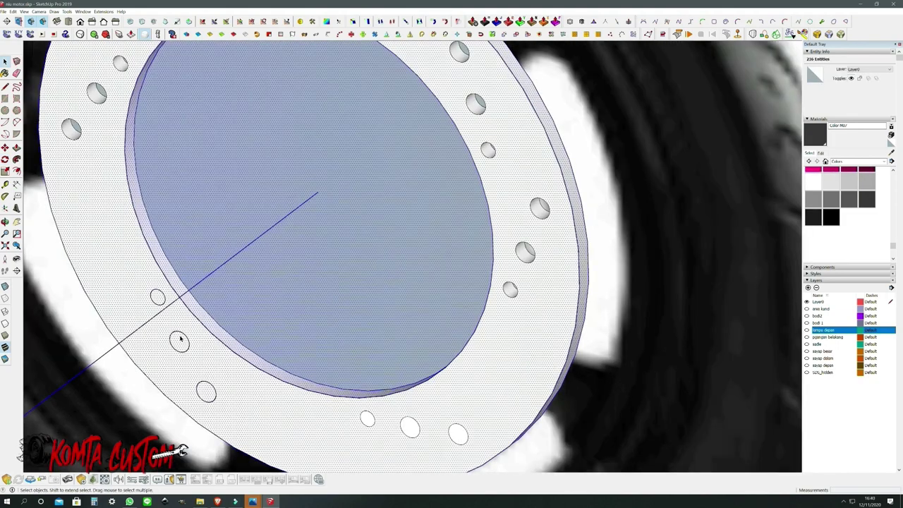
pyautogui.scroll(2, 169, 321)
pyautogui.click(159, 301)
pyautogui.scroll(2, 212, 392)
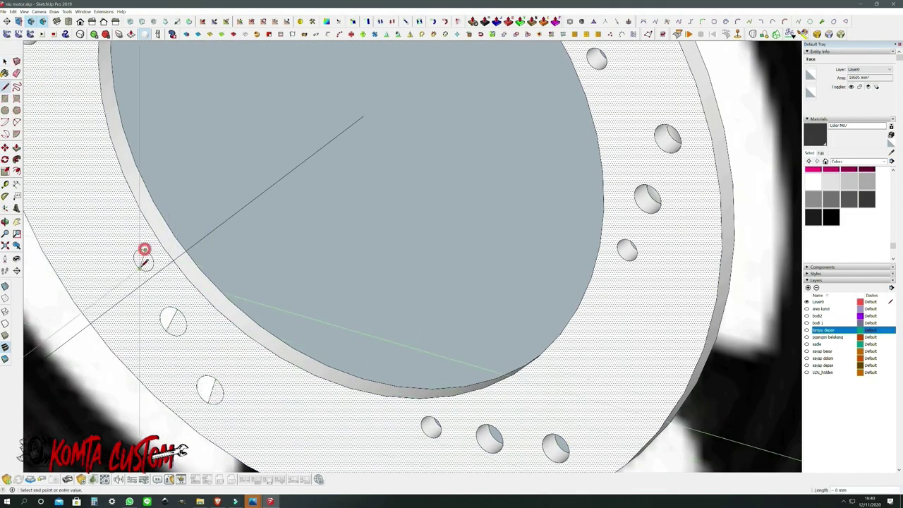
pyautogui.scroll(2, 144, 260)
pyautogui.scroll(4, 149, 361)
pyautogui.scroll(-2, 233, 339)
pyautogui.rightClick(185, 175)
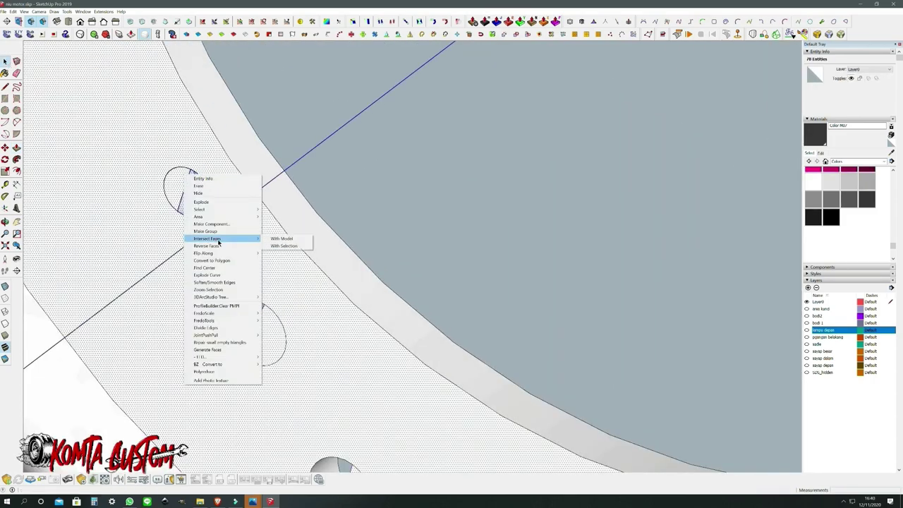
pyautogui.click(282, 238)
# - Rotate-copy the bolt holes around the disc centre
pyautogui.scroll(1, 211, 195)
pyautogui.scroll(-2, 226, 210)
pyautogui.scroll(-4, 225, 210)
pyautogui.press('q')
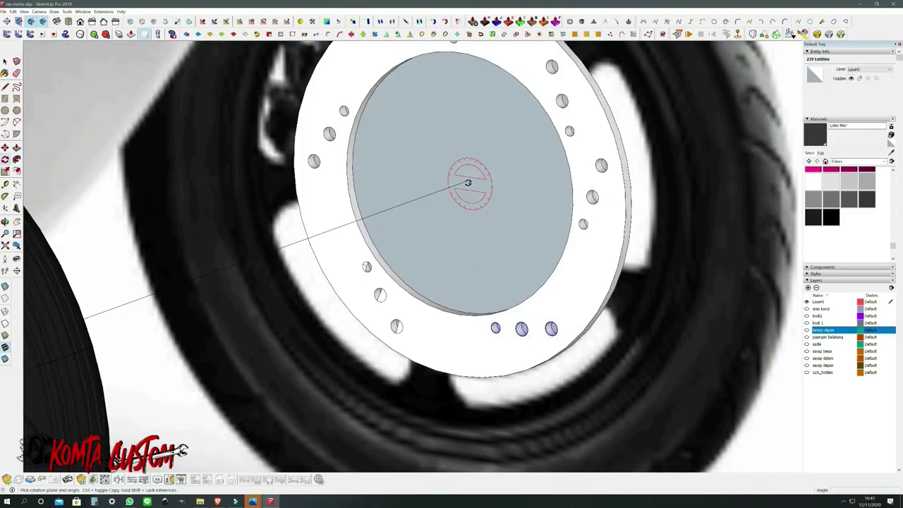
pyautogui.click(467, 183)
pyautogui.scroll(3, 397, 334)
pyautogui.scroll(-2, 412, 347)
pyautogui.rightClick(390, 240)
# - Switch to X-ray view and draw arcs for the inner carrier ring around the hub
pyautogui.press('Escape')
pyautogui.scroll(3, 387, 312)
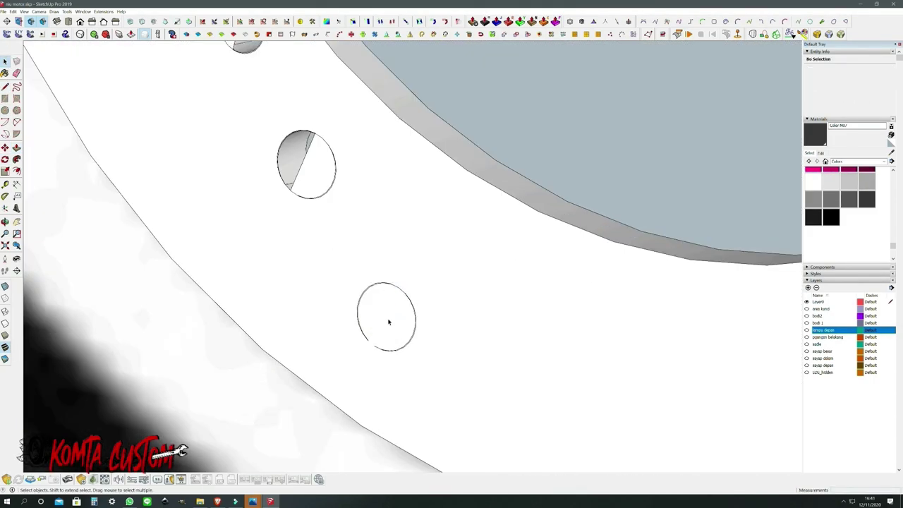
pyautogui.scroll(5, 387, 312)
pyautogui.press('l')
pyautogui.press('space')
pyautogui.scroll(-3, 484, 153)
pyautogui.scroll(-3, 484, 153)
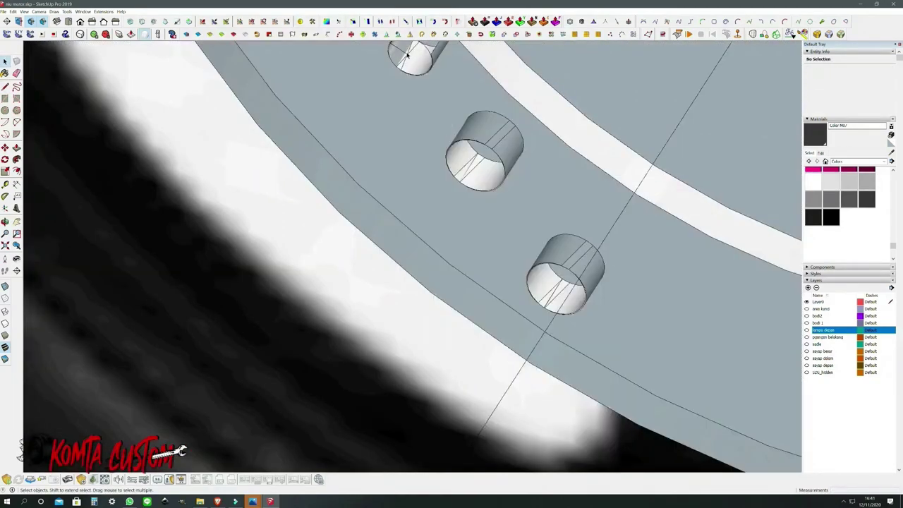
pyautogui.scroll(4, 354, 109)
pyautogui.scroll(-3, 363, 64)
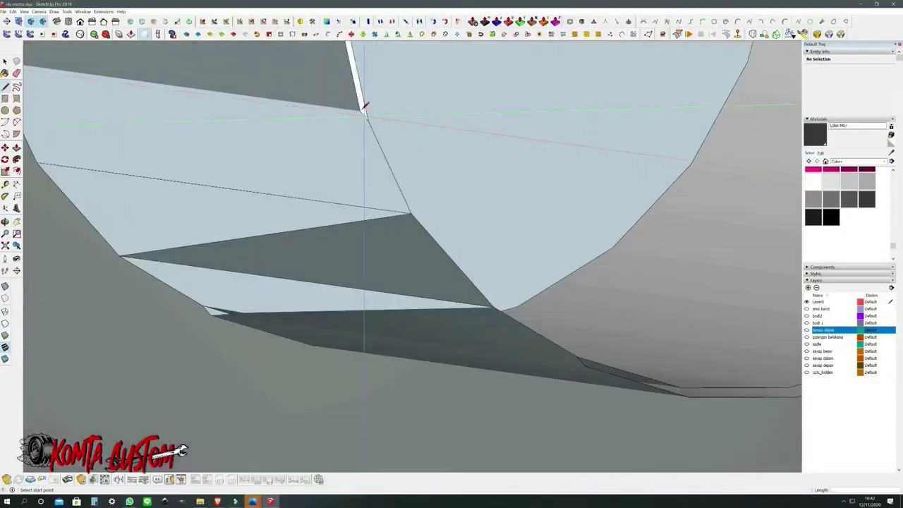
pyautogui.scroll(-2, 363, 105)
pyautogui.scroll(-2, 252, 177)
pyautogui.scroll(-5, 251, 177)
pyautogui.click(5, 287)
pyautogui.scroll(2, 429, 318)
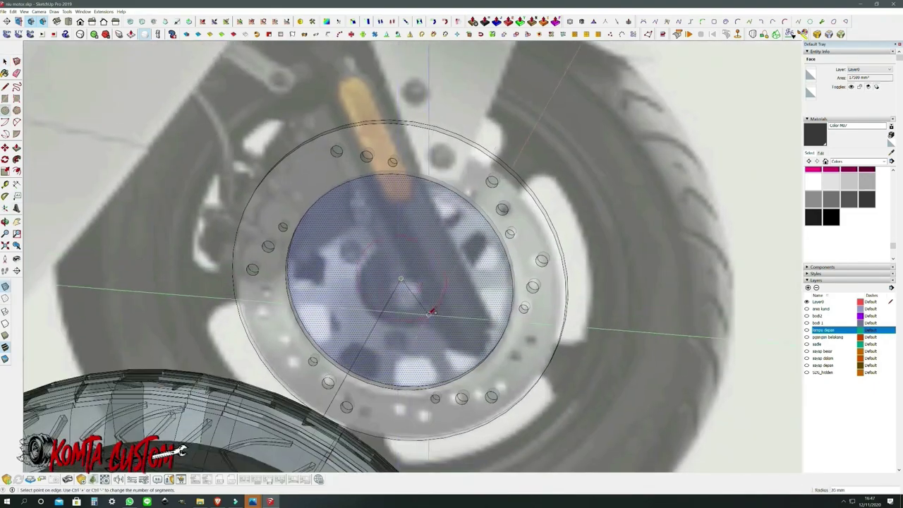
pyautogui.scroll(1, 439, 358)
pyautogui.scroll(4, 459, 383)
pyautogui.press('a')
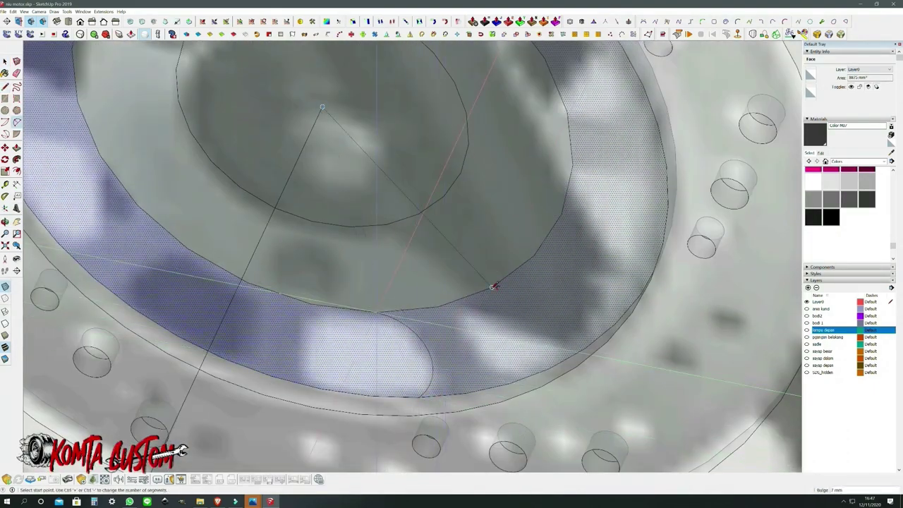
pyautogui.press('space')
pyautogui.scroll(-4, 493, 286)
# - Rotate-copy the inner carrier ring cut-out around the hub centre
pyautogui.click(459, 394)
pyautogui.tripleClick(451, 310)
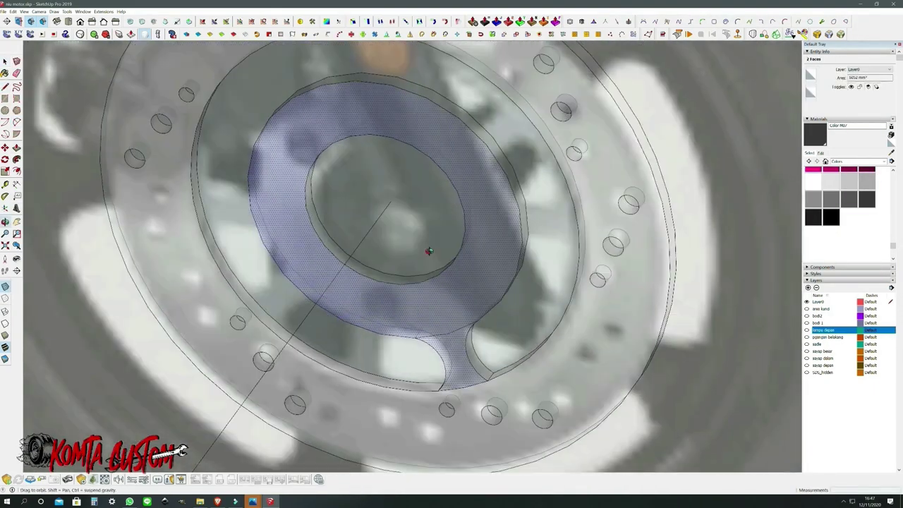
pyautogui.moveTo(452, 311); pyautogui.dragTo(494, 283, button='middle')
pyautogui.scroll(3, 423, 212)
pyautogui.press('q')
pyautogui.click(420, 202)
pyautogui.click(449, 324)
pyautogui.click(392, 313)
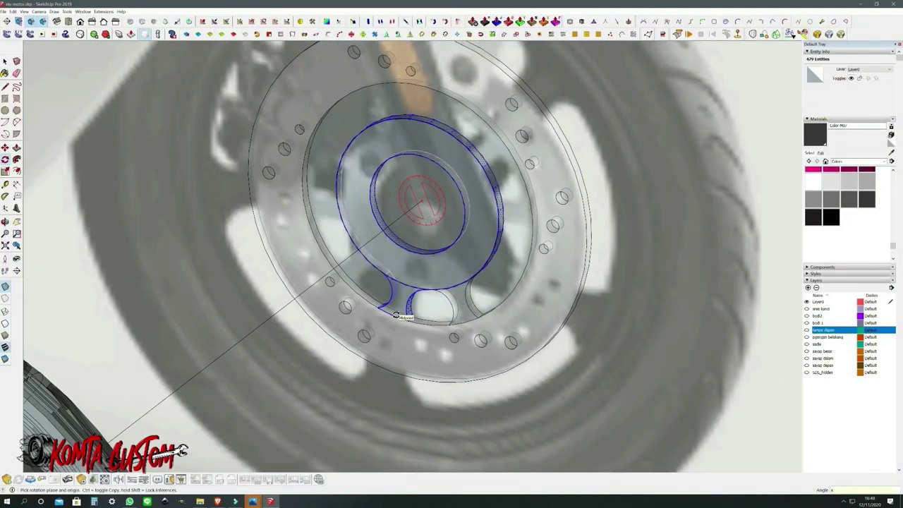
pyautogui.moveTo(424, 254)
pyautogui.mouseDown(button='middle')
pyautogui.moveTo(396, 233)
pyautogui.moveTo(381, 137)
pyautogui.mouseUp(button='middle')
pyautogui.scroll(3, 393, 232)
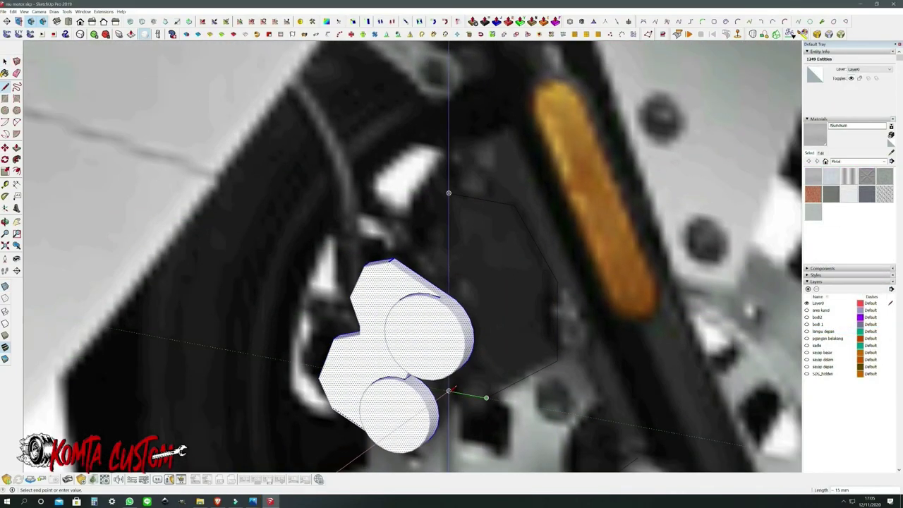
pyautogui.moveTo(418, 248); pyautogui.dragTo(494, 307, button='middle')
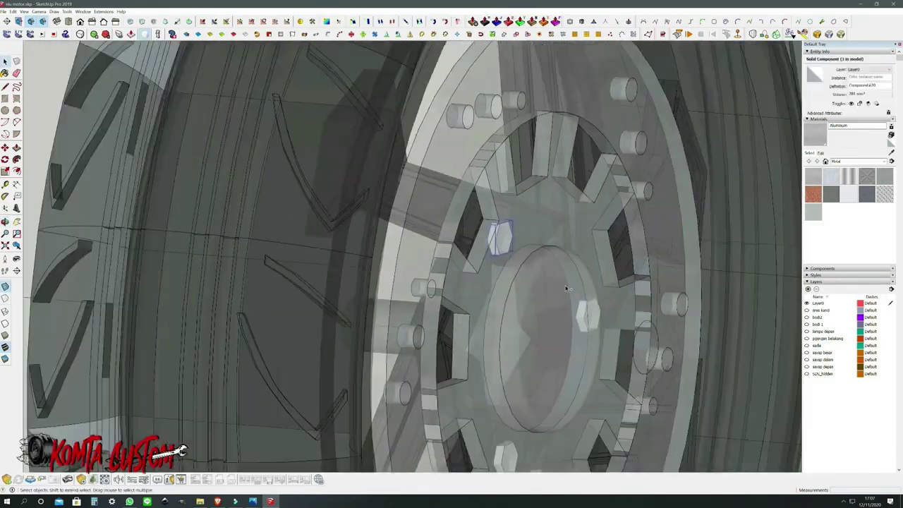
pyautogui.scroll(-5, 566, 288)
pyautogui.press('m')
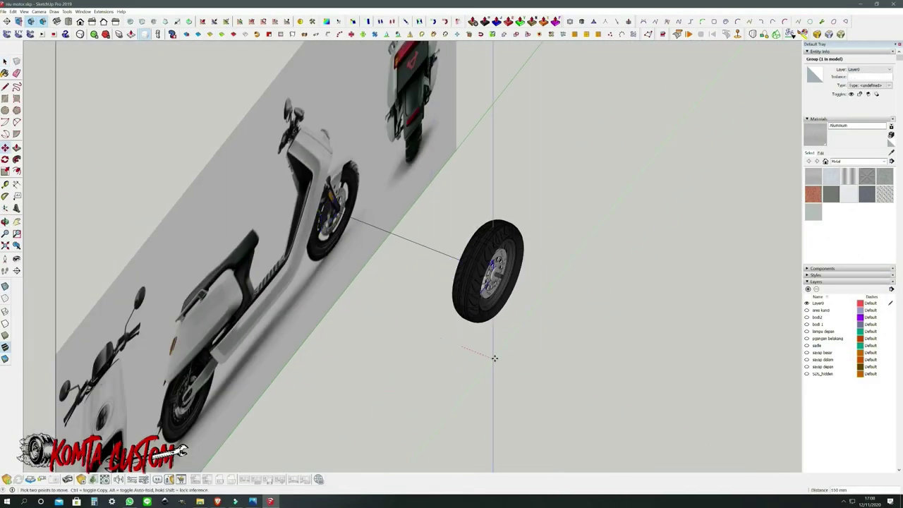
pyautogui.scroll(10, 495, 359)
# - Orbit from the front wheel's brake caliper around to the scooter reference photos
pyautogui.moveTo(181, 359); pyautogui.dragTo(139, 318, button='middle')
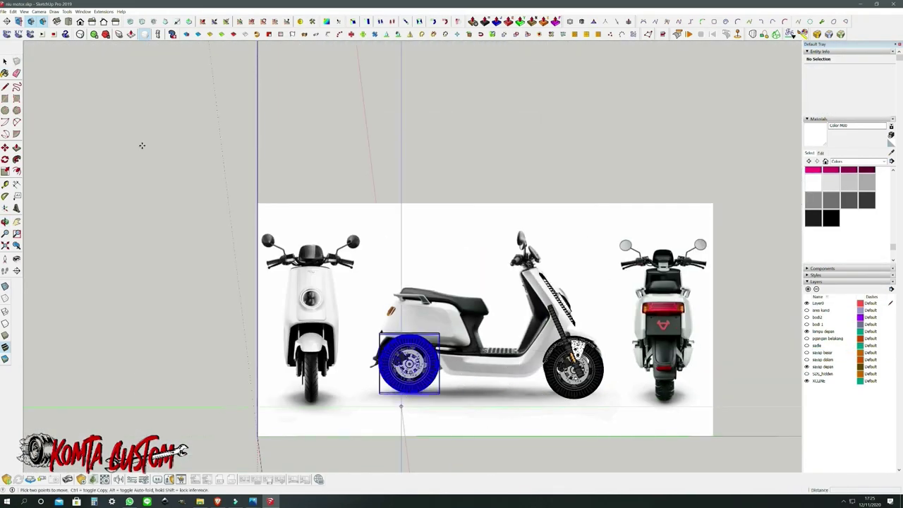
pyautogui.moveTo(142, 145); pyautogui.dragTo(455, 391, button='middle')
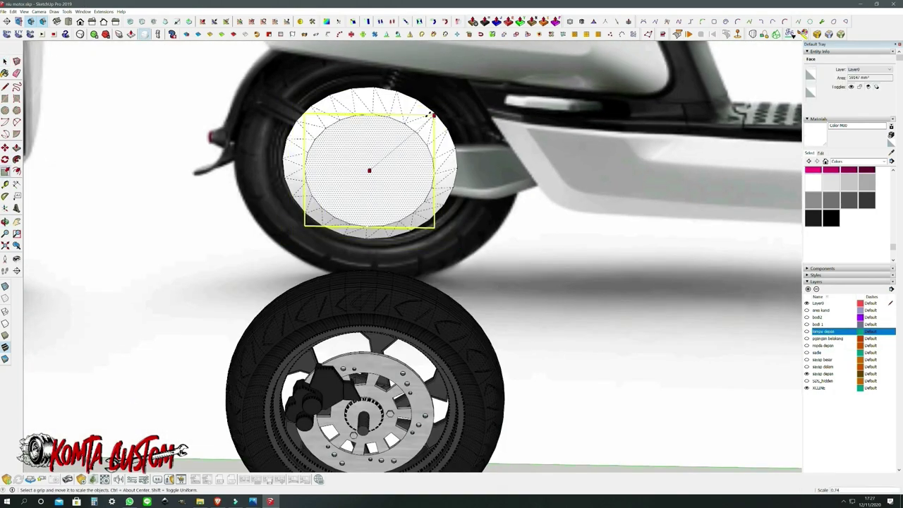
# - Squeeze the spoke face into a thin strip and make the extruded strip a component
pyautogui.moveTo(431, 114); pyautogui.dragTo(409, 230)
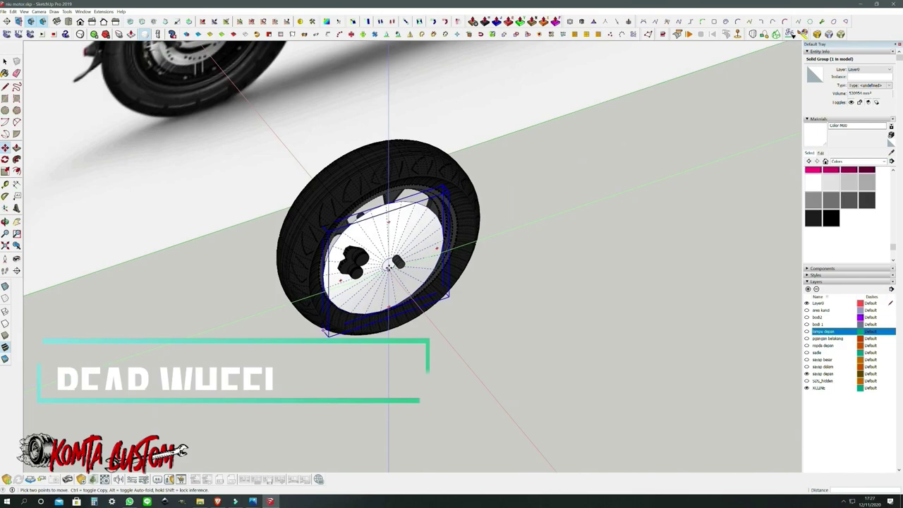
pyautogui.moveTo(387, 265); pyautogui.dragTo(619, 349, button='middle')
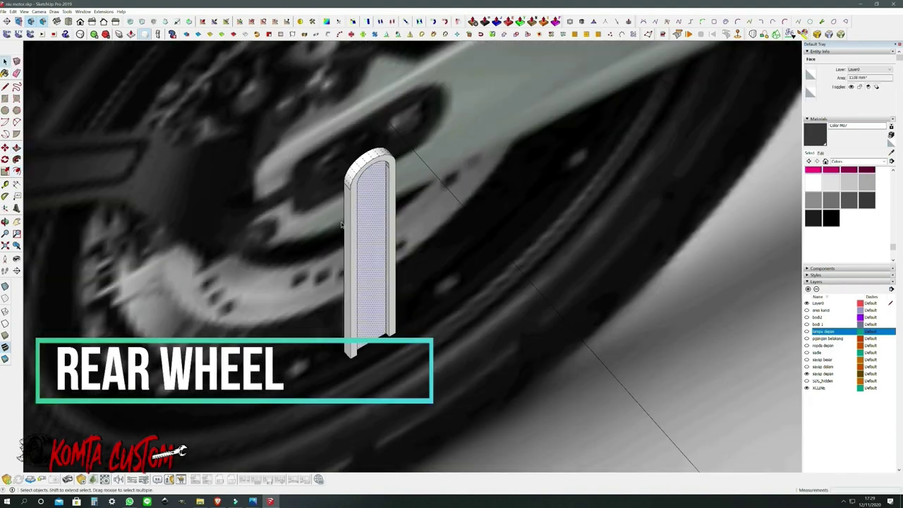
pyautogui.rightClick(362, 223)
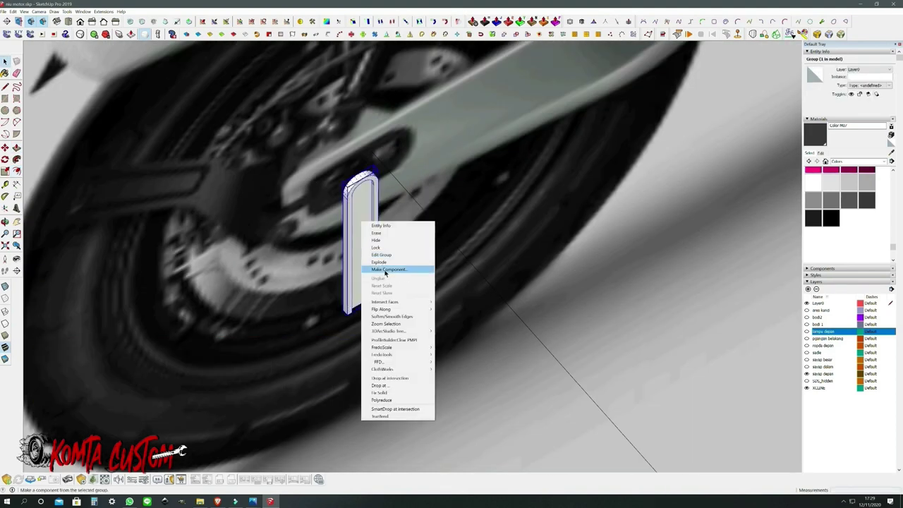
pyautogui.click(385, 270)
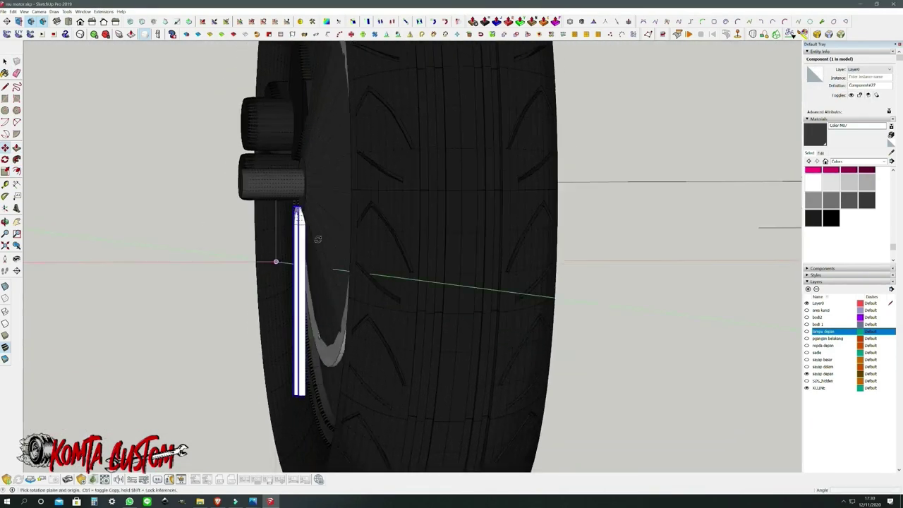
pyautogui.scroll(3, 288, 222)
pyautogui.scroll(-1, 275, 391)
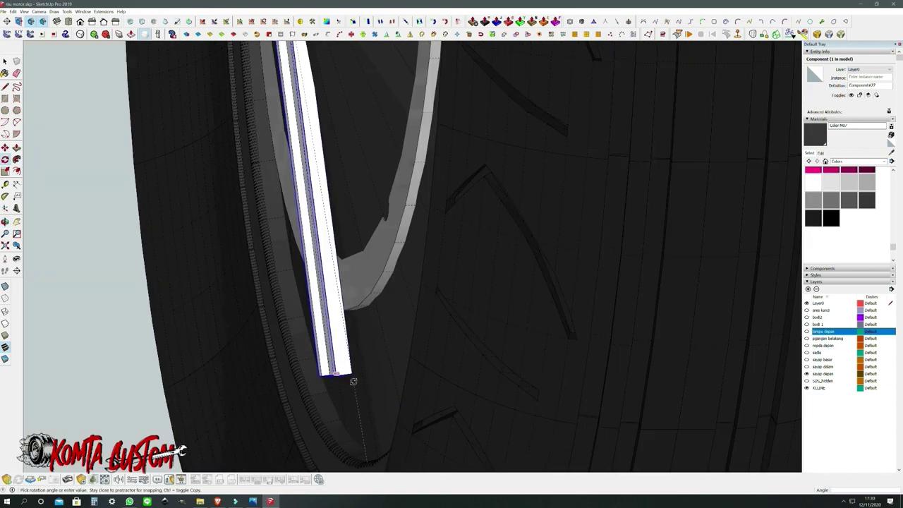
pyautogui.moveTo(312, 156); pyautogui.dragTo(367, 183, button='middle')
pyautogui.scroll(-3, 390, 196)
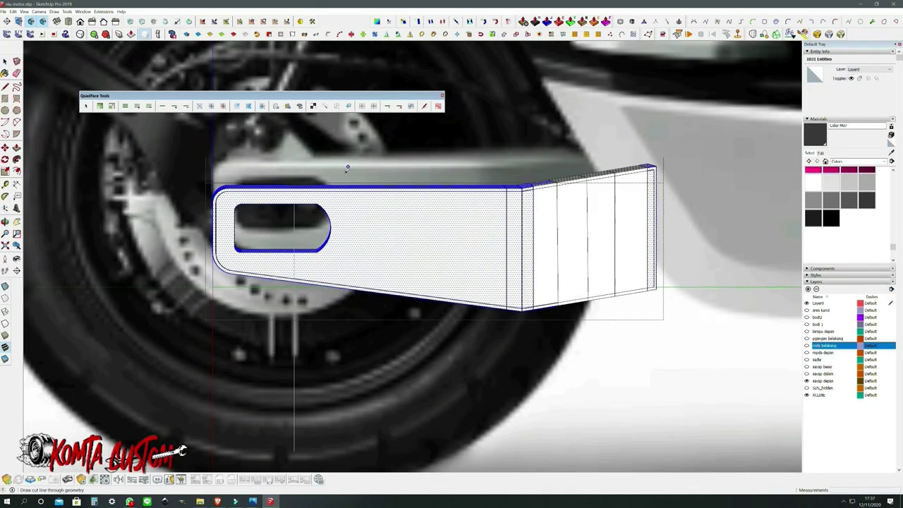
# - Inspect the rear wheel and swingarm, selecting a small bolt circle and the rear hub component
pyautogui.moveTo(538, 421); pyautogui.dragTo(571, 348, button='middle')
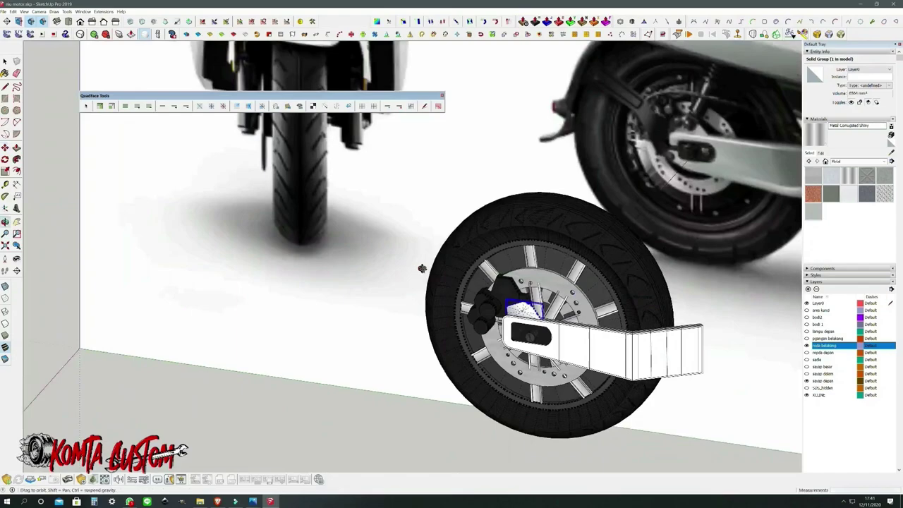
pyautogui.moveTo(422, 268); pyautogui.dragTo(746, 399, button='middle')
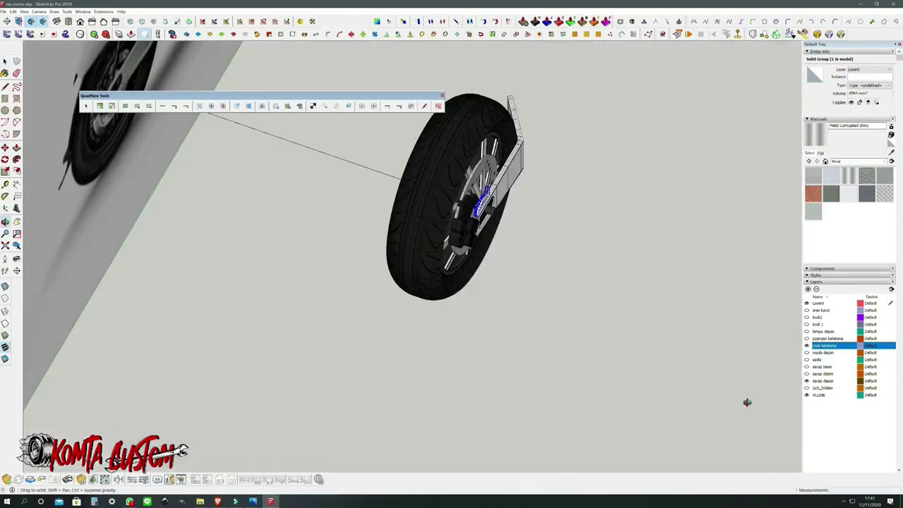
pyautogui.scroll(3, 746, 400)
pyautogui.scroll(3, 571, 322)
pyautogui.moveTo(571, 322); pyautogui.dragTo(354, 260, button='middle')
pyautogui.scroll(5, 484, 158)
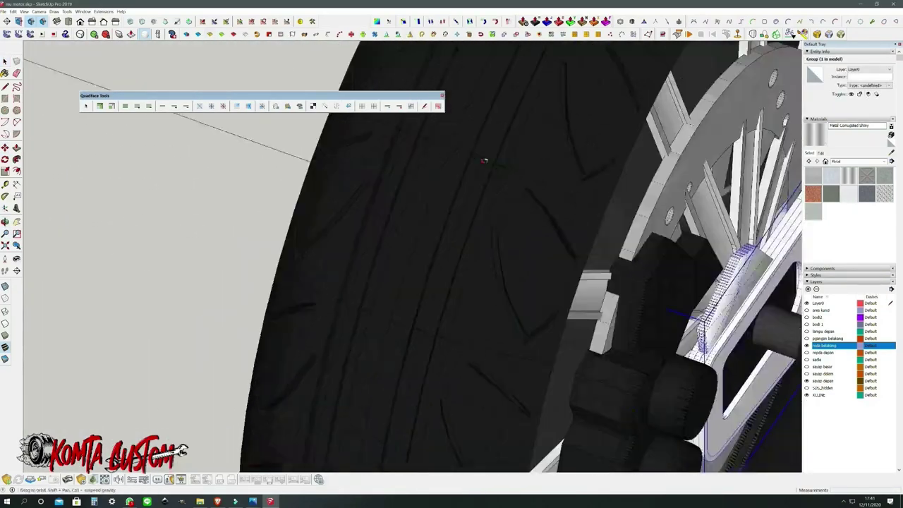
pyautogui.scroll(-5, 194, 191)
pyautogui.scroll(-5, 232, 282)
pyautogui.scroll(5, 378, 218)
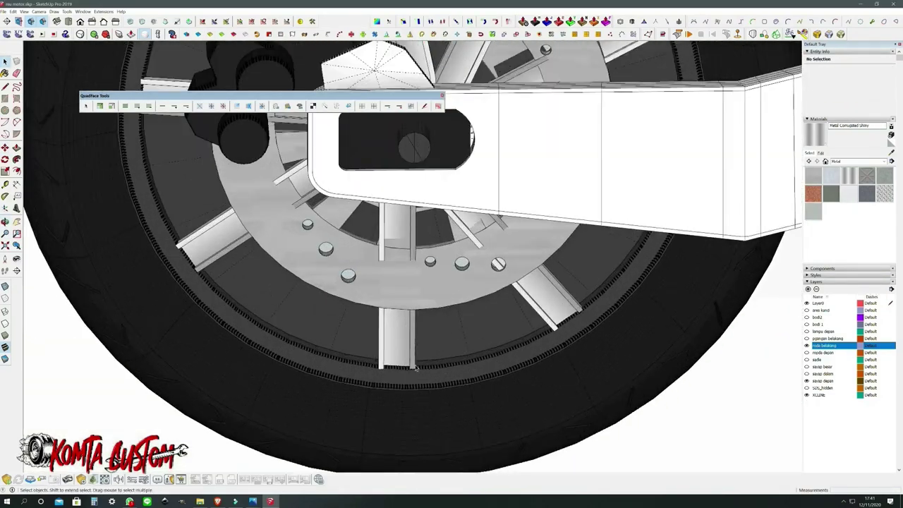
pyautogui.scroll(-5, 369, 153)
pyautogui.scroll(5, 370, 168)
pyautogui.scroll(-3, 381, 166)
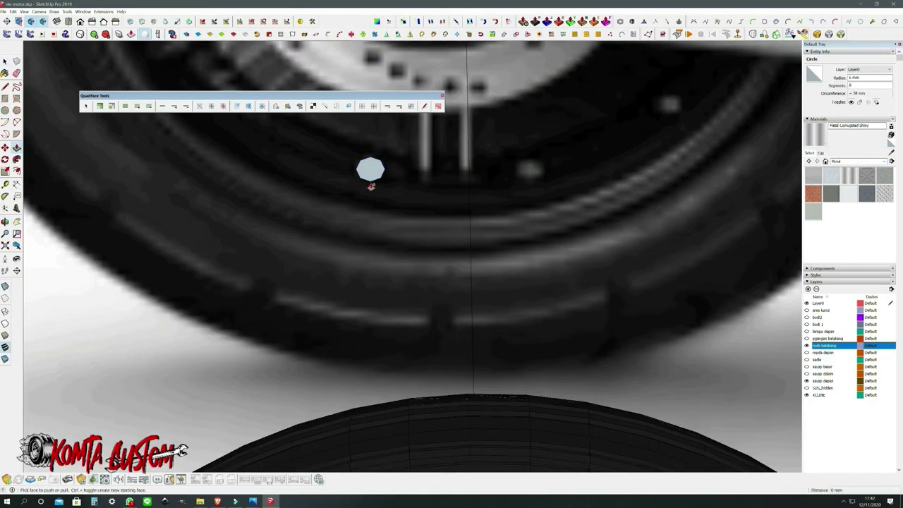
pyautogui.doubleClick(370, 178)
pyautogui.scroll(5, 370, 175)
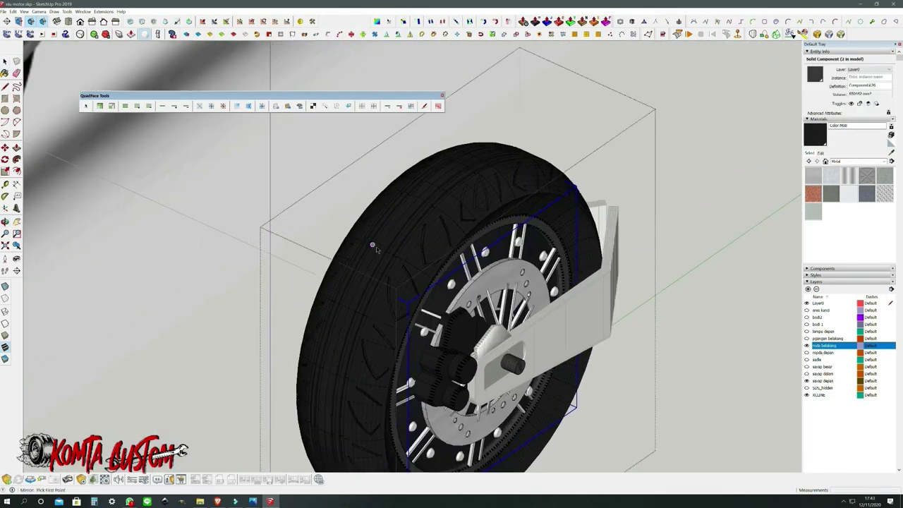
pyautogui.click(401, 282)
pyautogui.moveTo(401, 282); pyautogui.dragTo(452, 290, button='middle')
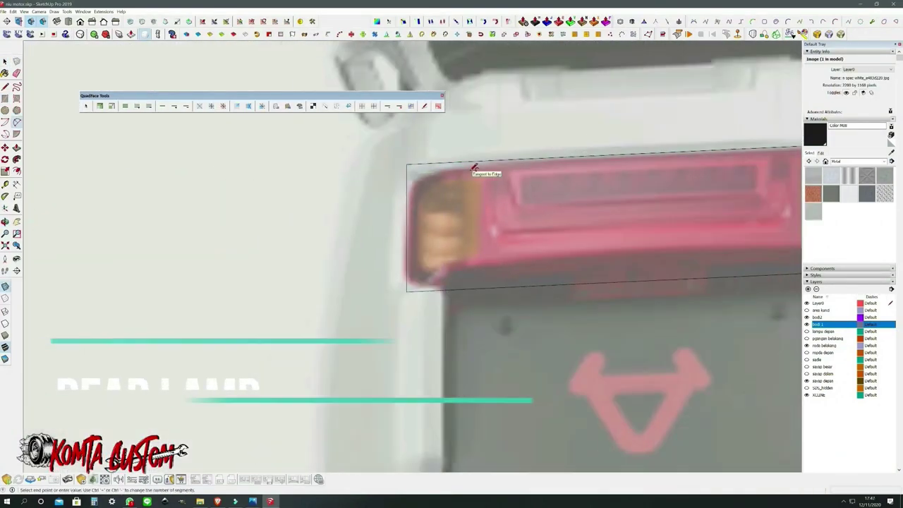
# - Erase stray lines on the rear lamp and draw its trim band with Line
pyautogui.scroll(3, 710, 150)
pyautogui.press('e')
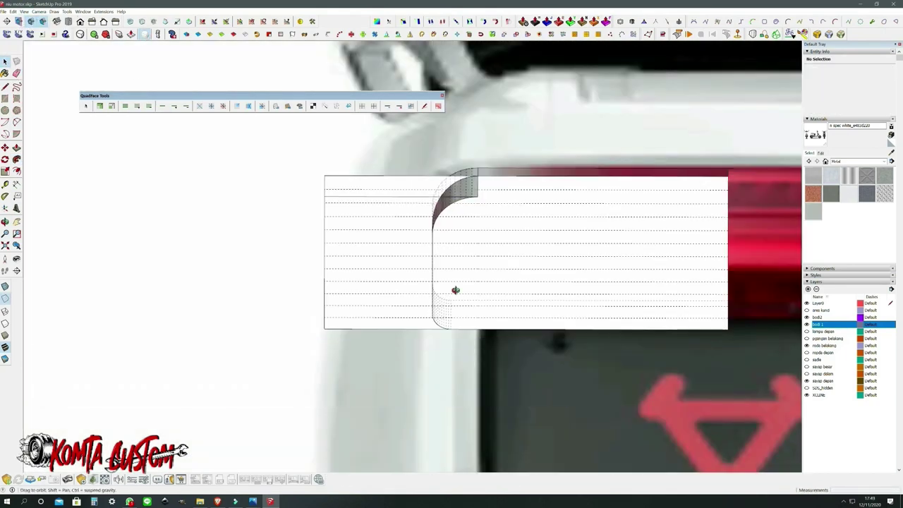
pyautogui.moveTo(455, 290)
pyautogui.mouseDown(button='middle')
pyautogui.moveTo(424, 181)
pyautogui.moveTo(504, 121)
pyautogui.moveTo(591, 288)
pyautogui.mouseUp(button='middle')
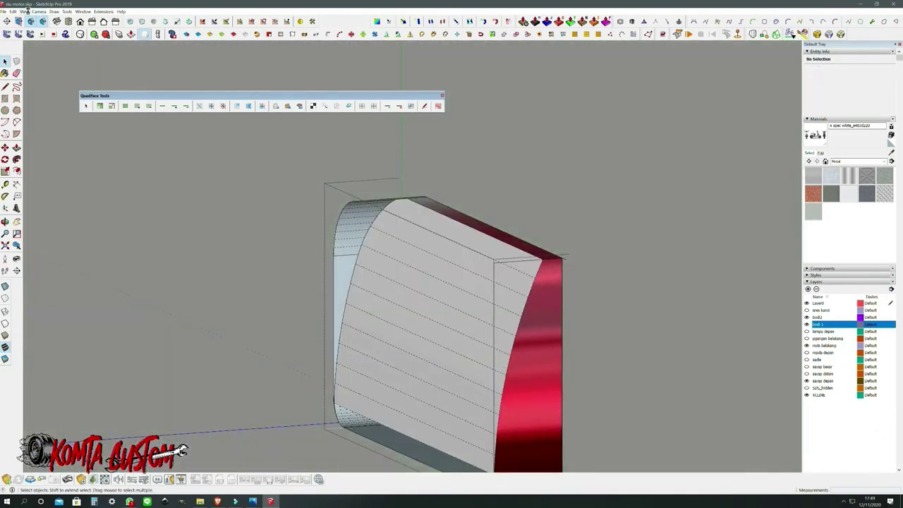
pyautogui.press('l')
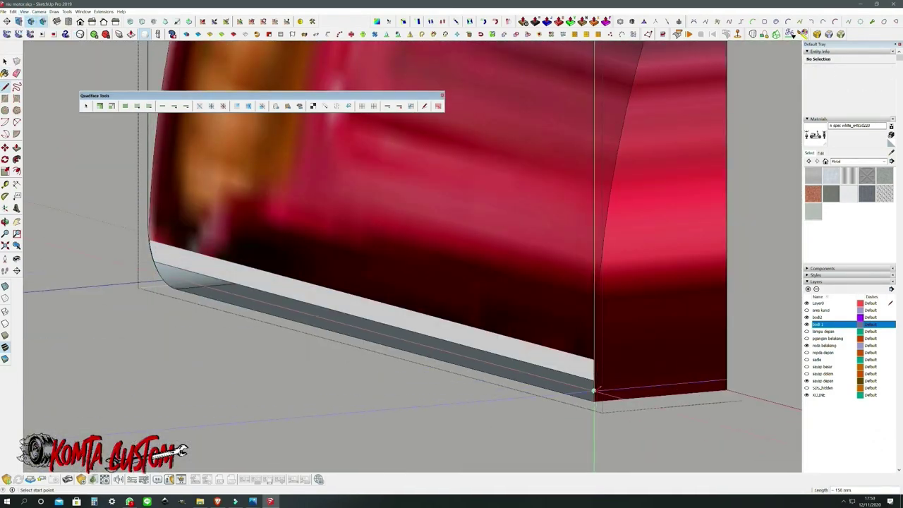
pyautogui.scroll(3, 594, 396)
pyautogui.scroll(3, 484, 358)
pyautogui.scroll(2, 484, 343)
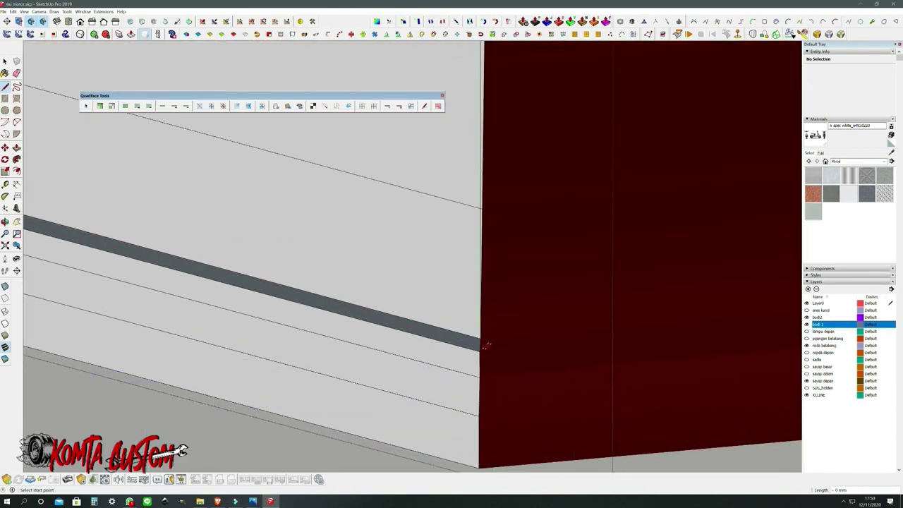
pyautogui.scroll(3, 208, 305)
# - Paint the rear lamp faces, including the red body, with the Paint Bucket
pyautogui.click(6, 62)
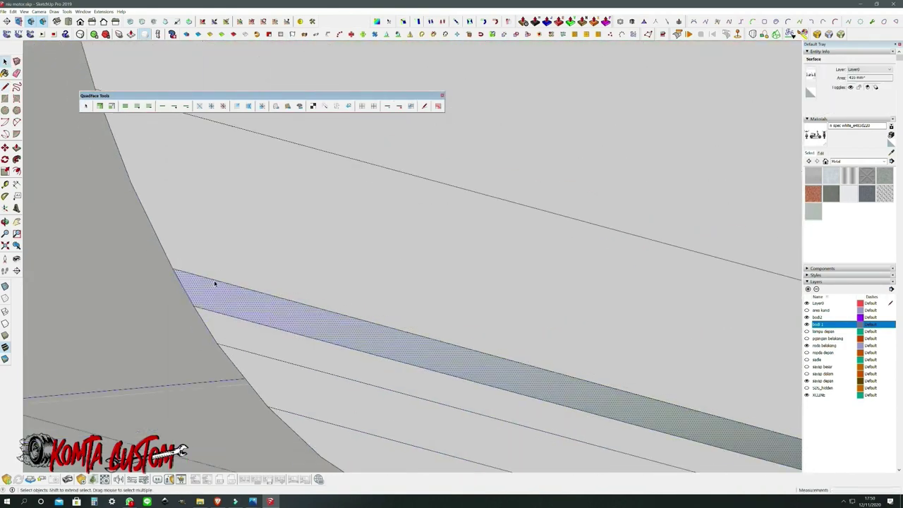
pyautogui.moveTo(216, 283)
pyautogui.mouseDown(button='middle')
pyautogui.moveTo(403, 208)
pyautogui.moveTo(892, 159)
pyautogui.mouseUp(button='middle')
pyautogui.scroll(3, 461, 223)
pyautogui.scroll(2, 555, 218)
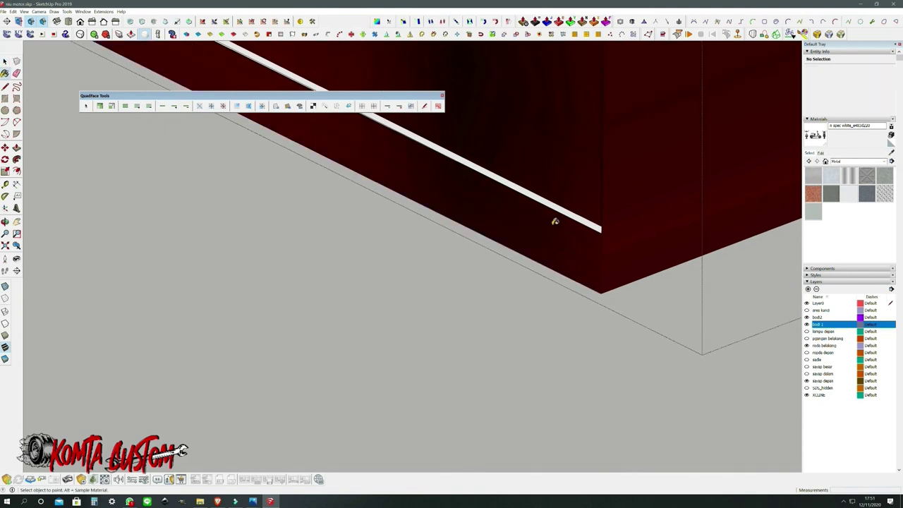
pyautogui.press('b')
pyautogui.scroll(3, 476, 161)
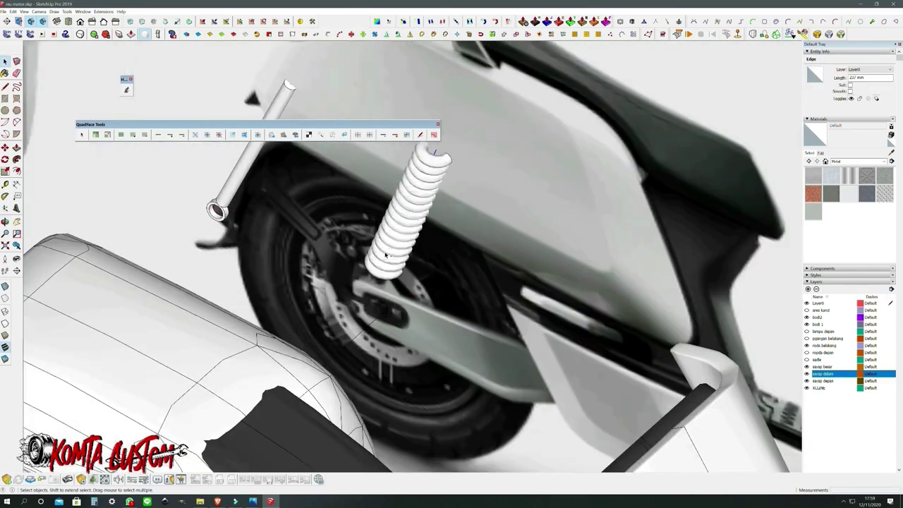
# - Resize the coil spring by the rear wheel and make it a component
pyautogui.scroll(-5, 451, 254)
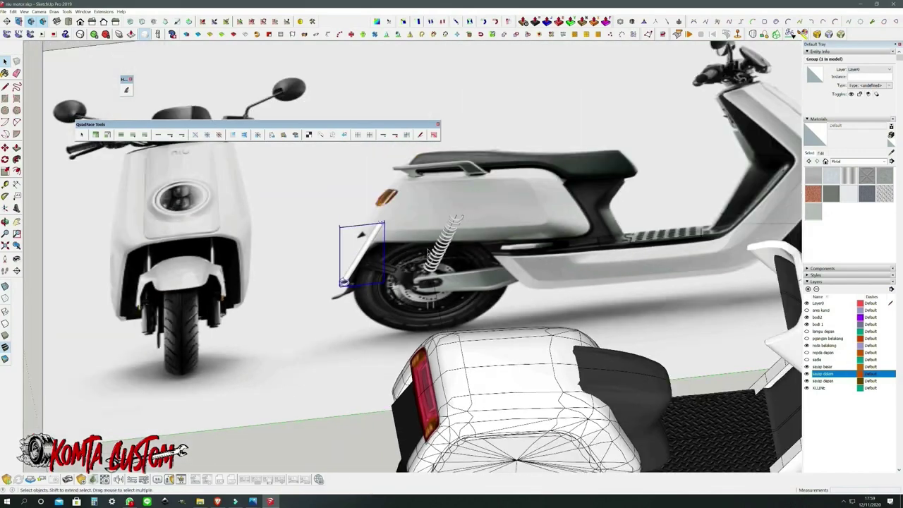
pyautogui.moveTo(451, 254); pyautogui.dragTo(271, 190, button='middle')
pyautogui.scroll(5, 557, 342)
pyautogui.press('q')
pyautogui.click(397, 335)
pyautogui.click(485, 162)
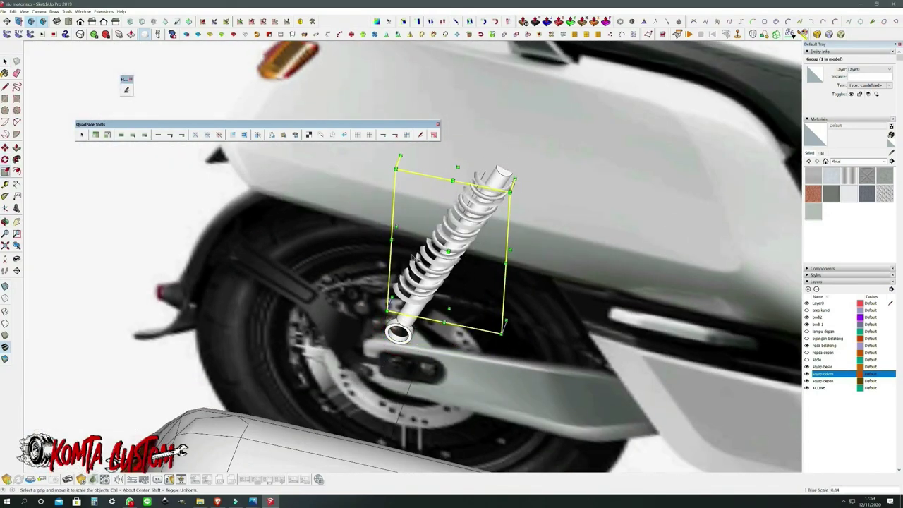
pyautogui.press('space')
pyautogui.scroll(-5, 417, 225)
pyautogui.scroll(5, 356, 350)
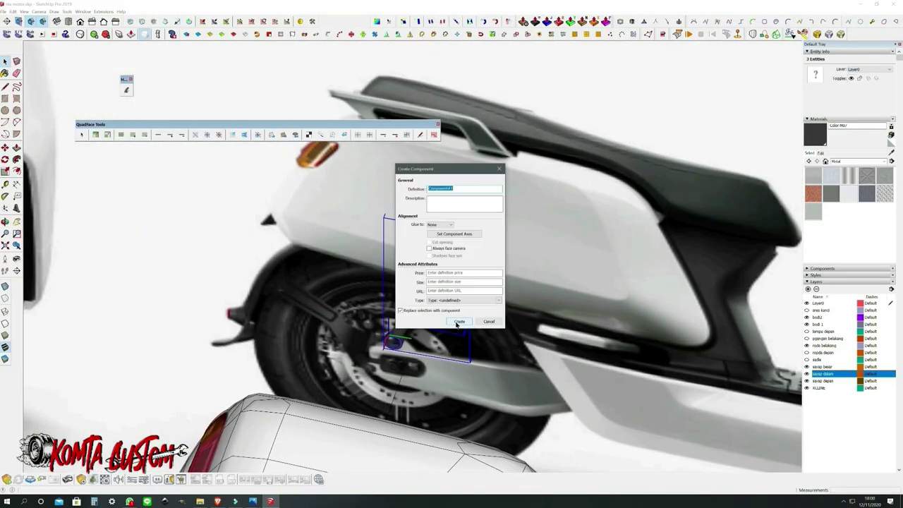
pyautogui.click(457, 323)
pyautogui.scroll(10, 417, 297)
# - Add a short extruded mounting pin at the lower shock mount
pyautogui.press('c')
pyautogui.click(401, 283)
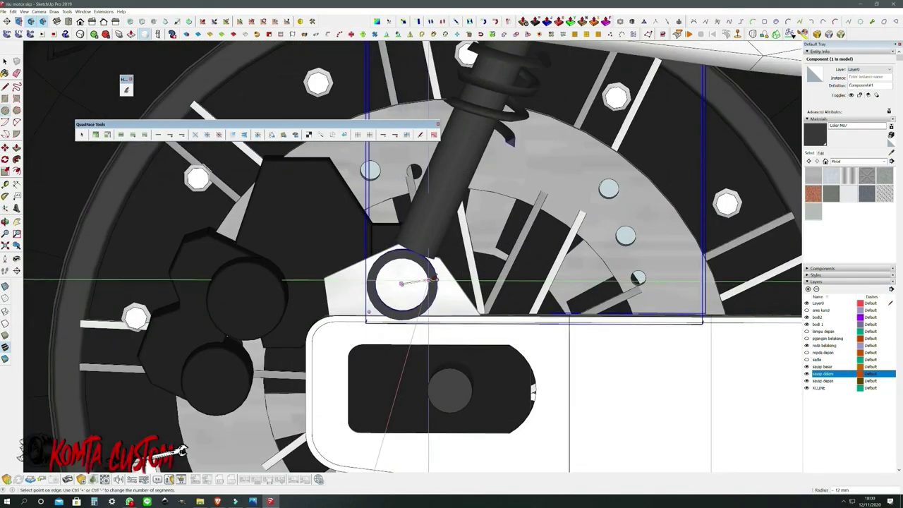
pyautogui.click(435, 280)
pyautogui.moveTo(435, 280); pyautogui.dragTo(498, 347, button='middle')
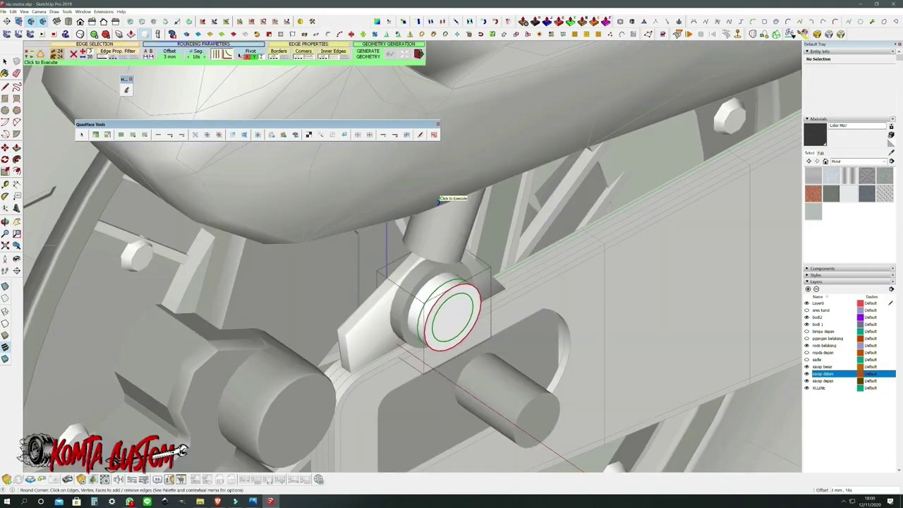
pyautogui.moveTo(451, 323)
pyautogui.mouseDown(button='middle')
pyautogui.moveTo(423, 283)
pyautogui.moveTo(328, 343)
pyautogui.mouseUp(button='middle')
pyautogui.scroll(-3, 423, 282)
pyautogui.scroll(4, 424, 247)
# - Review the rear wheel assembly from the right-side and three-quarter views
pyautogui.keyDown('ctrl'); pyautogui.click(550, 254); pyautogui.keyUp('ctrl')
pyautogui.scroll(-3, 423, 254)
pyautogui.scroll(3, 329, 343)
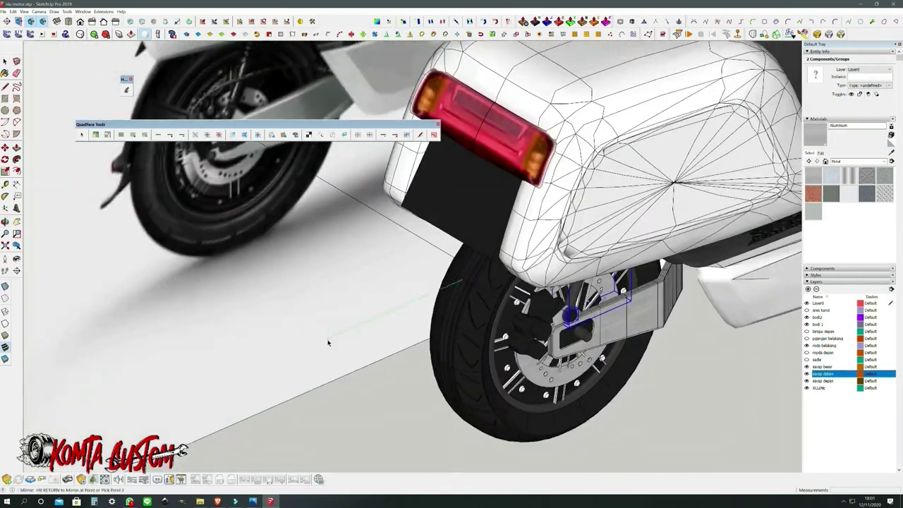
pyautogui.press('Escape')
pyautogui.press('F4')
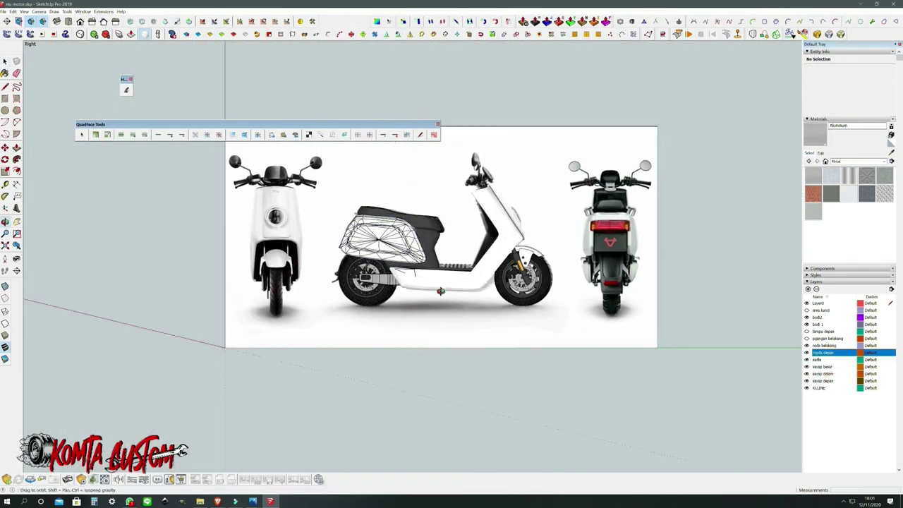
pyautogui.moveTo(440, 291); pyautogui.dragTo(658, 265, button='middle')
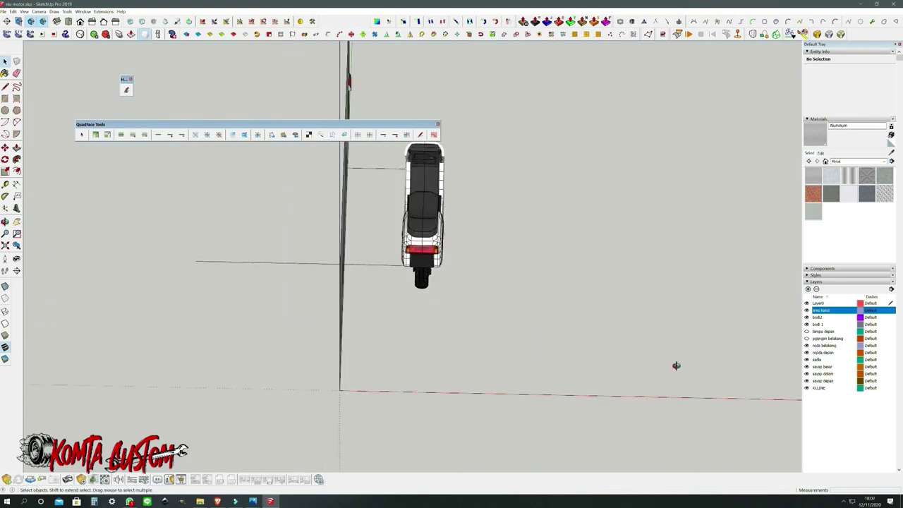
pyautogui.moveTo(402, 251); pyautogui.dragTo(604, 266, button='middle')
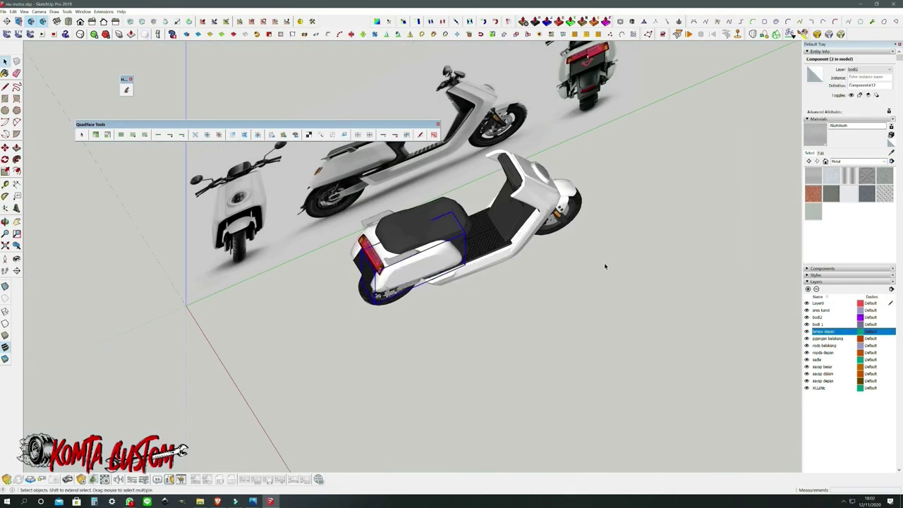
pyautogui.hotkey('ctrl', 'z')
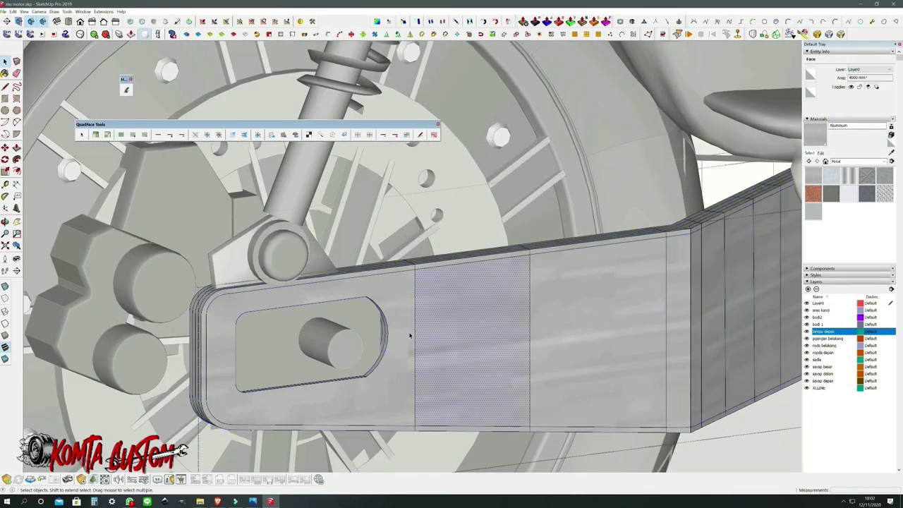
pyautogui.hotkey('ctrl', 'z')
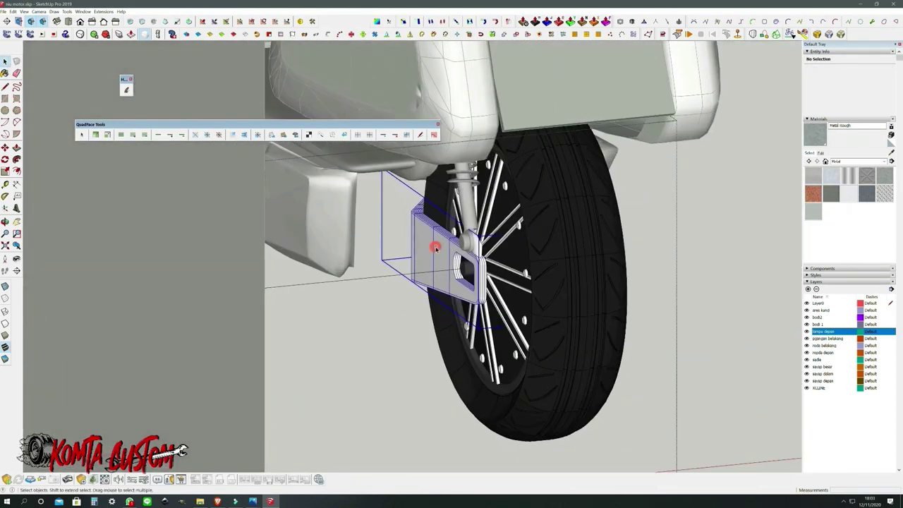
pyautogui.hotkey('ctrl', 'z')
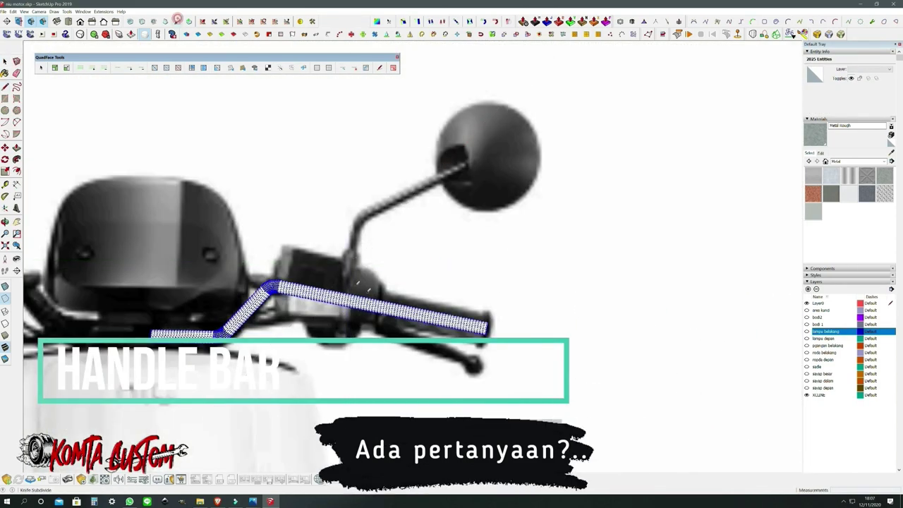
# - Start a QuadFace Knife cut line across the handlebar tube
pyautogui.scroll(2, 367, 289)
pyautogui.click(390, 282)
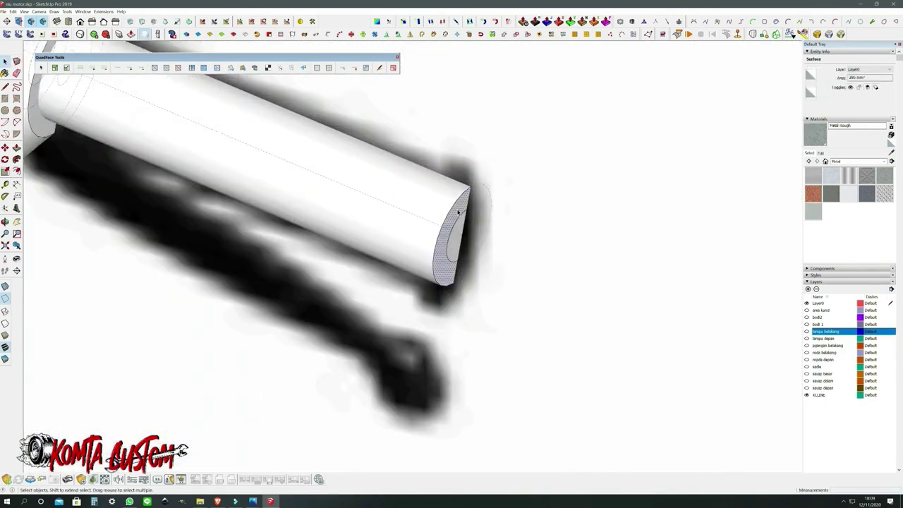
pyautogui.scroll(2, 457, 212)
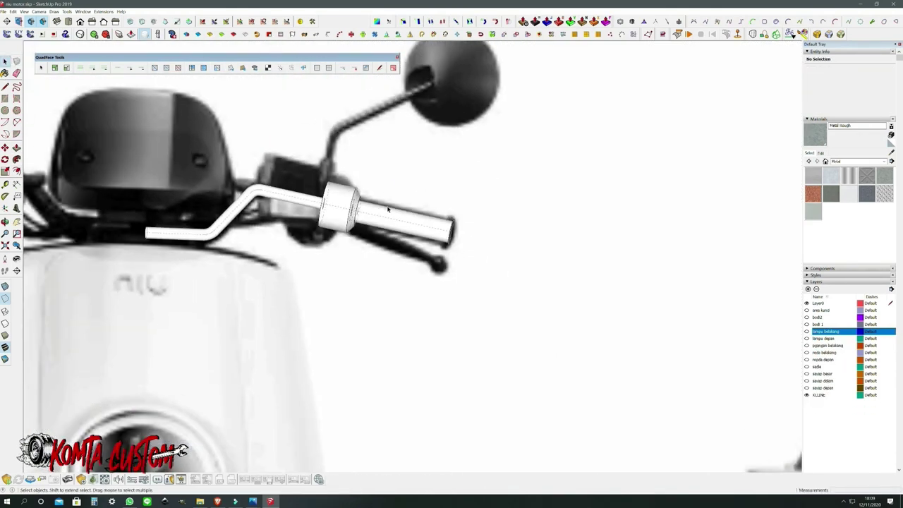
pyautogui.scroll(2, 287, 168)
# - Trace a curve along the mirror stem and build the stalk tube along it
pyautogui.scroll(3, 395, 175)
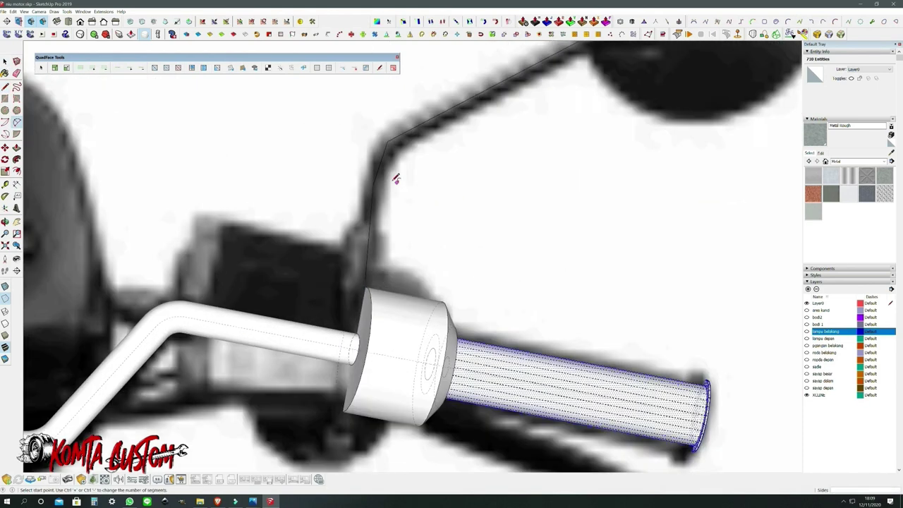
pyautogui.scroll(3, 359, 212)
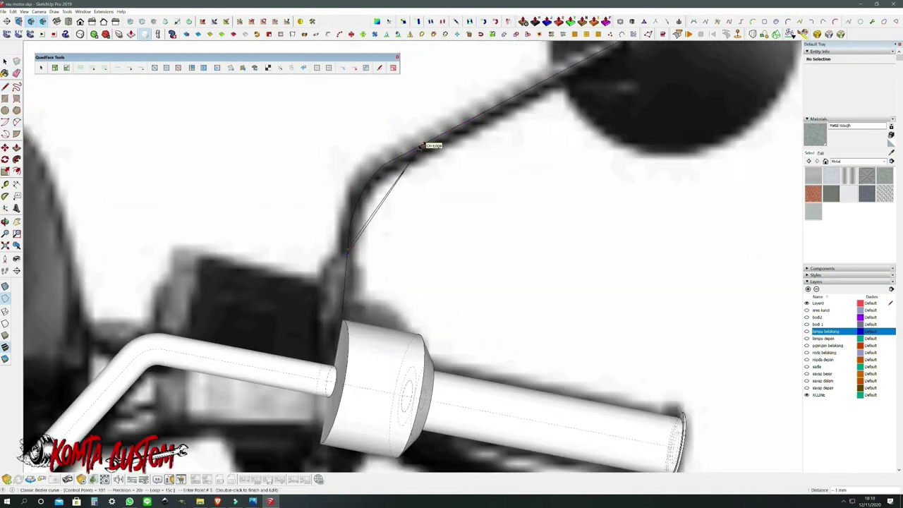
pyautogui.doubleClick(420, 146)
pyautogui.scroll(2, 349, 244)
pyautogui.press('e')
pyautogui.scroll(-2, 376, 152)
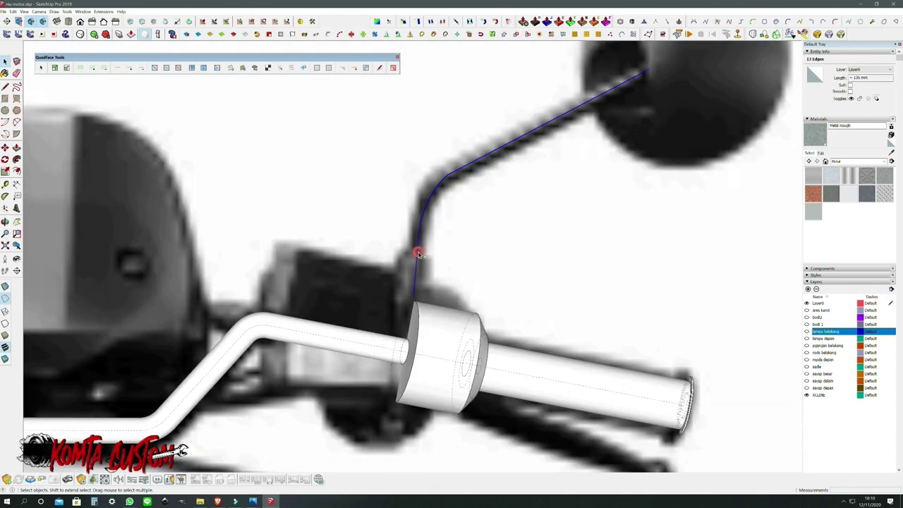
pyautogui.press('Return')
pyautogui.scroll(3, 426, 242)
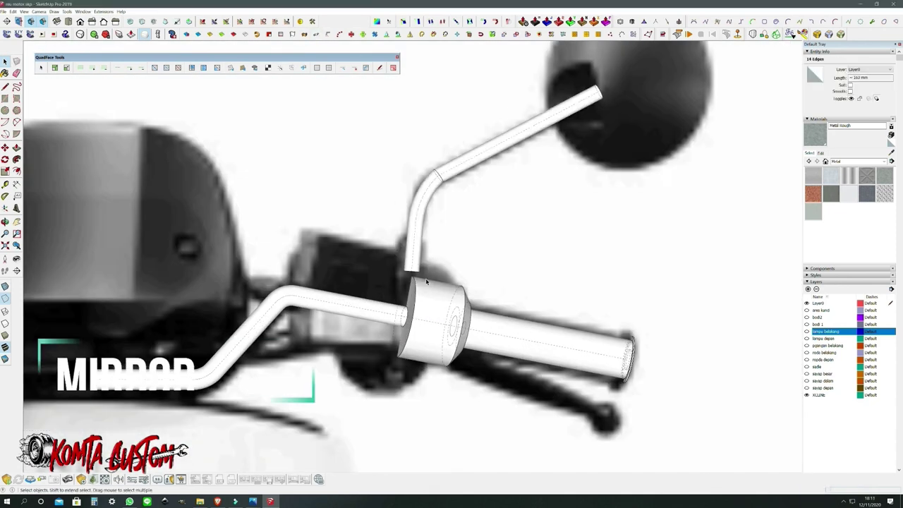
pyautogui.scroll(4, 426, 280)
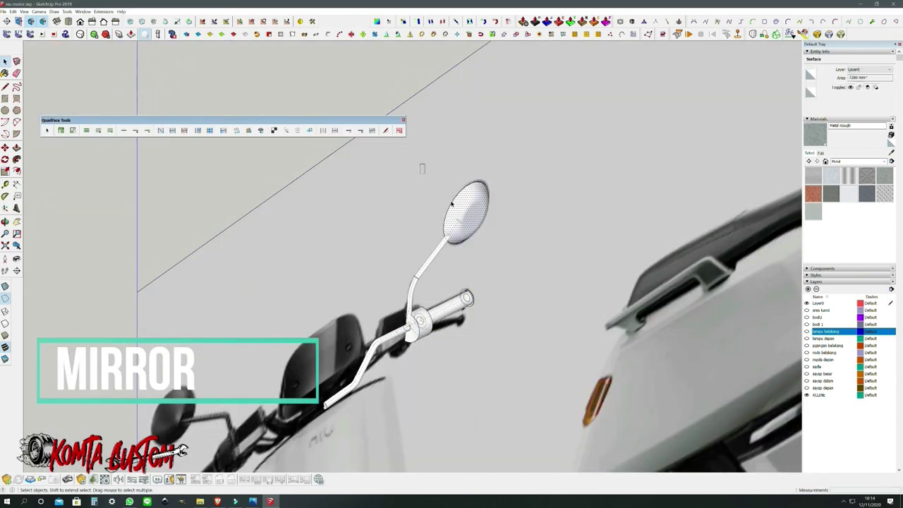
pyautogui.moveTo(474, 209); pyautogui.dragTo(670, 402, button='middle')
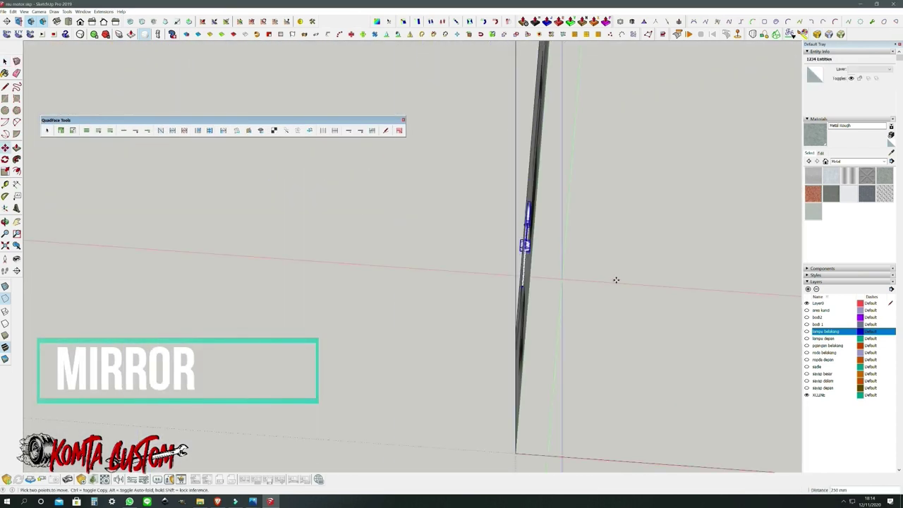
pyautogui.scroll(3, 424, 191)
pyautogui.scroll(3, 423, 191)
pyautogui.scroll(3, 423, 191)
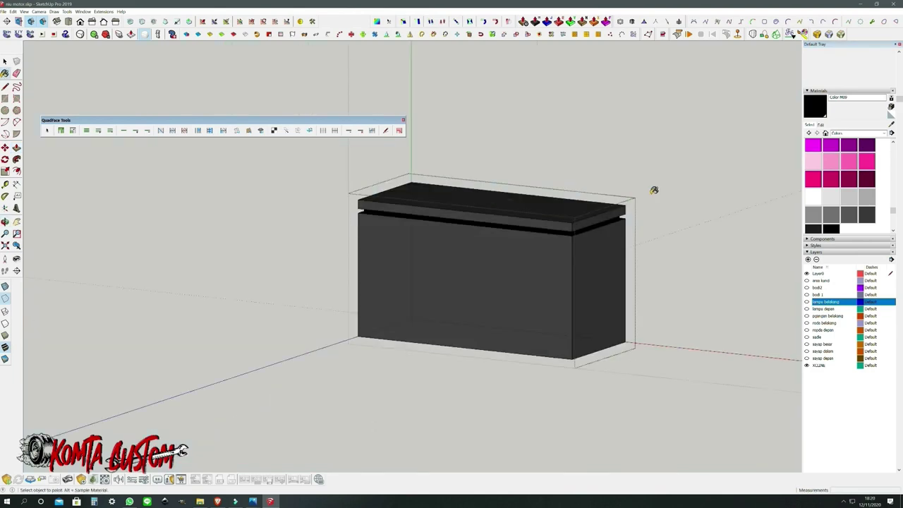
# - Zoom in on the switch box beside the handlebar
pyautogui.scroll(3, 367, 296)
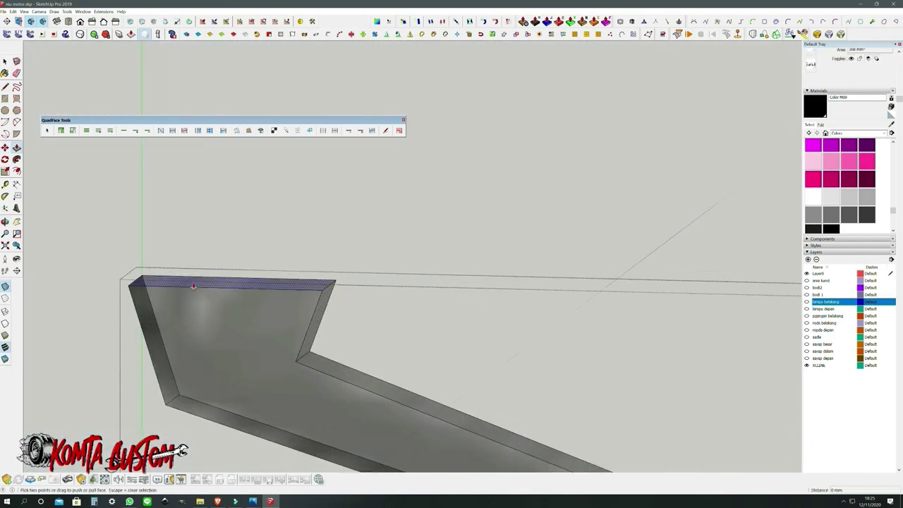
# - Select the whole bevelled brake lever and turn it into a component
pyautogui.moveTo(208, 208); pyautogui.dragTo(599, 459)
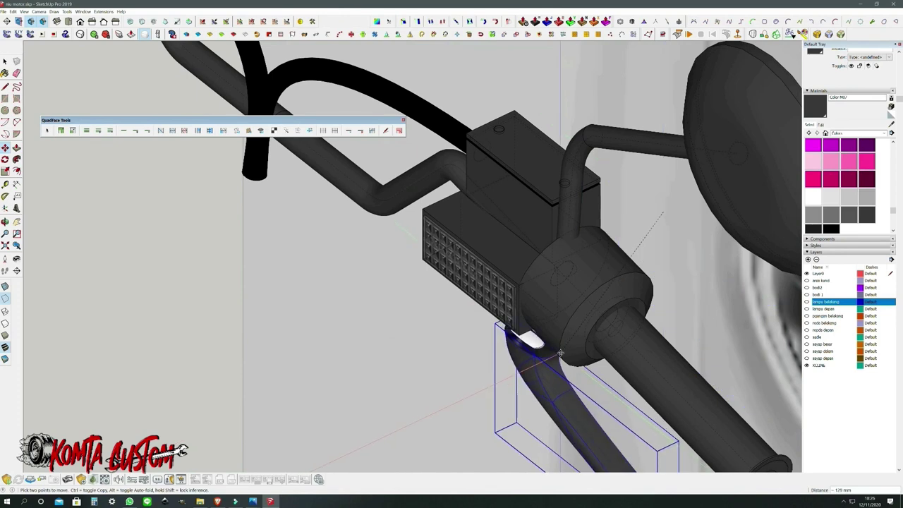
pyautogui.scroll(2, 560, 352)
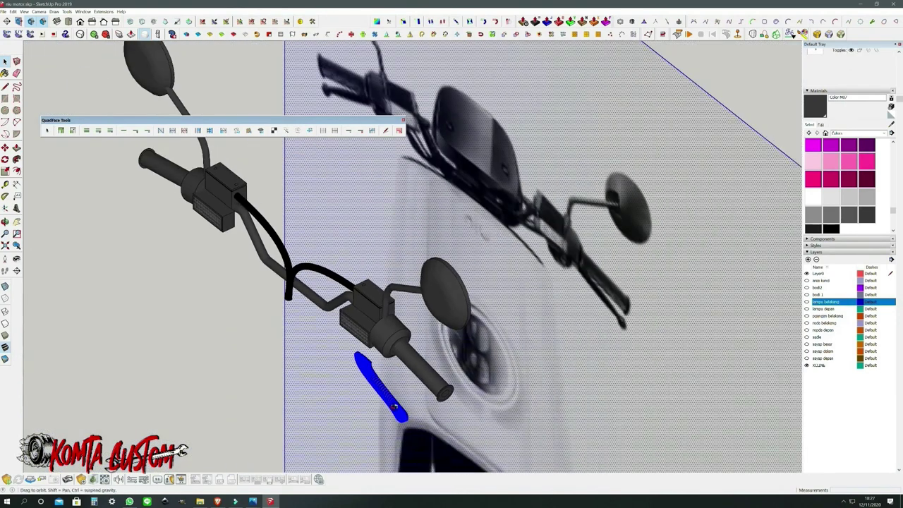
pyautogui.rightClick(355, 220)
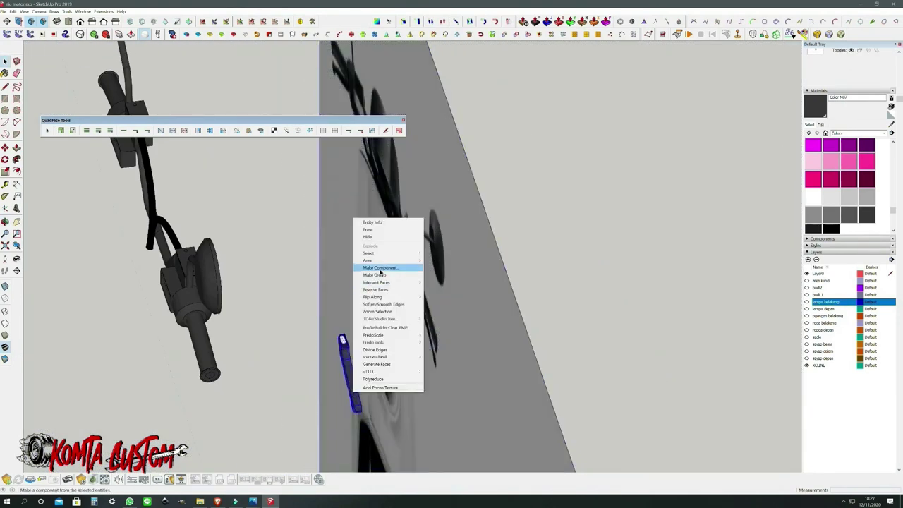
pyautogui.scroll(3, 152, 312)
pyautogui.scroll(-2, 270, 352)
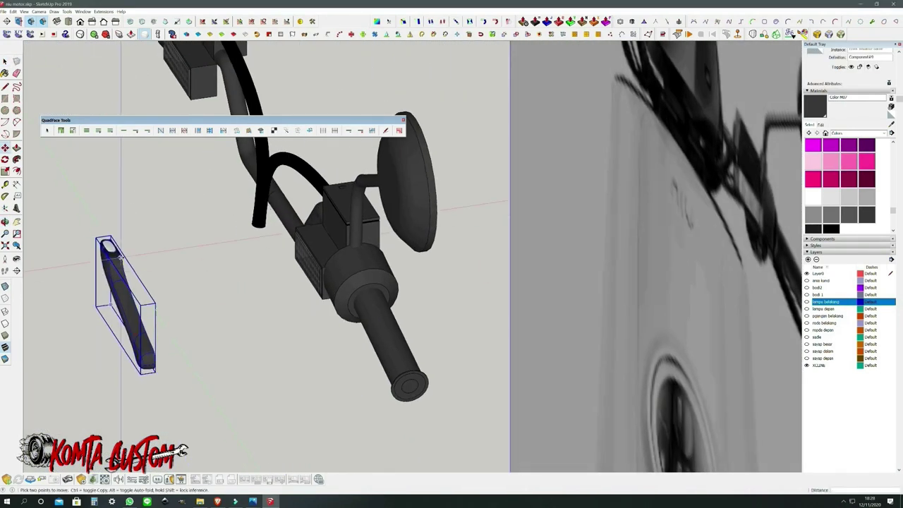
pyautogui.press('space')
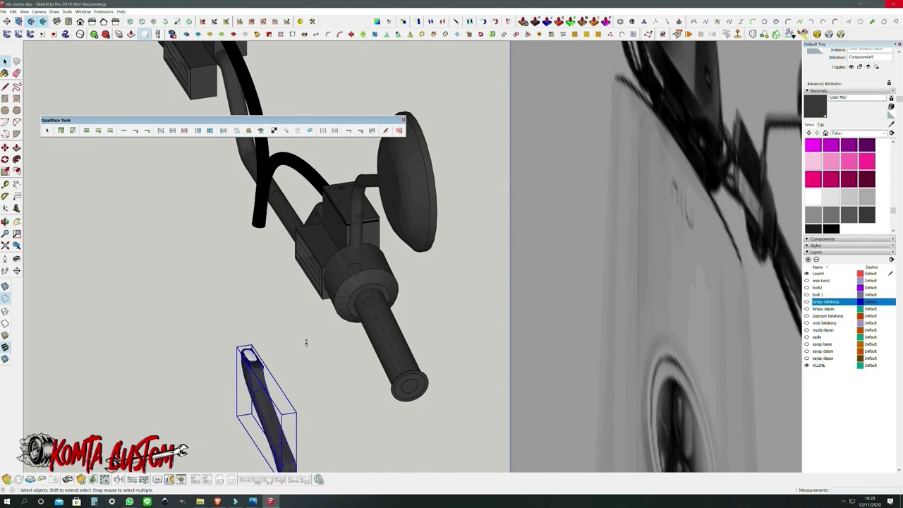
# - Rotate the lever upright under the right grip, checking it from the back view
pyautogui.scroll(-3, 245, 359)
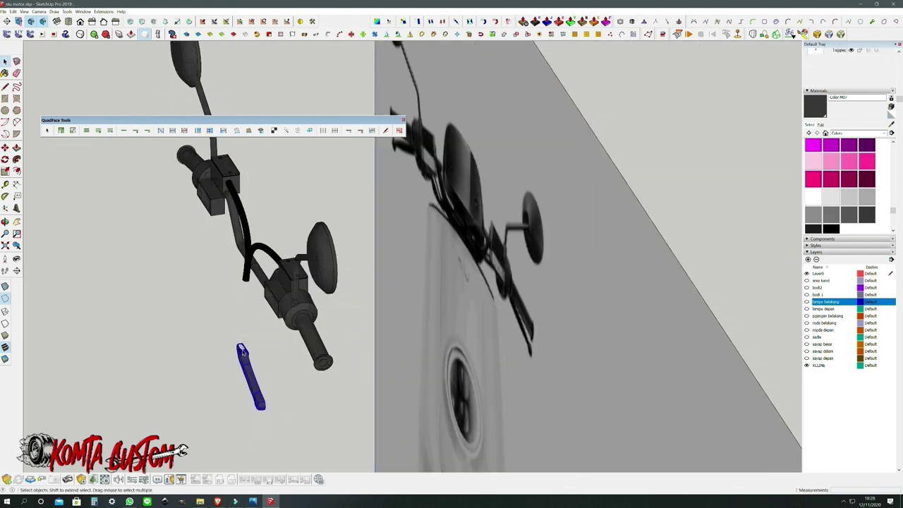
pyautogui.press('5')
pyautogui.press('q')
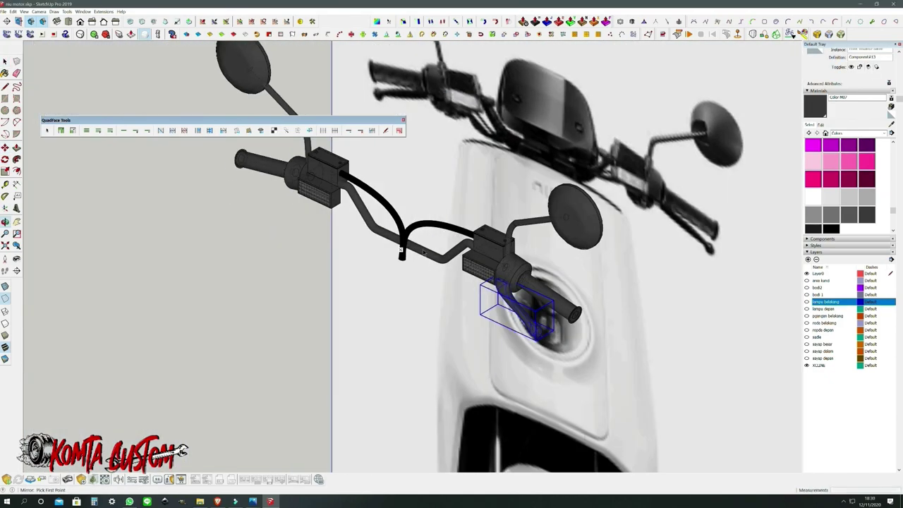
pyautogui.scroll(3, 239, 296)
pyautogui.moveTo(239, 296); pyautogui.dragTo(392, 417, button='middle')
pyautogui.scroll(5, 392, 418)
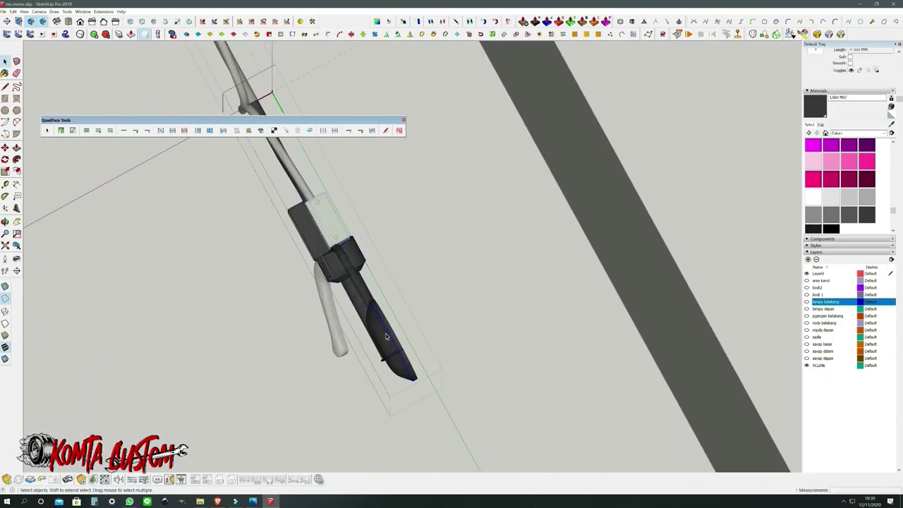
pyautogui.moveTo(500, 303); pyautogui.dragTo(408, 370, button='middle')
pyautogui.press('q')
pyautogui.moveTo(503, 438)
pyautogui.mouseDown(button='middle')
pyautogui.moveTo(297, 254)
pyautogui.moveTo(285, 310)
pyautogui.mouseUp(button='middle')
pyautogui.rightClick(296, 254)
pyautogui.moveTo(374, 387); pyautogui.dragTo(808, 307, button='middle')
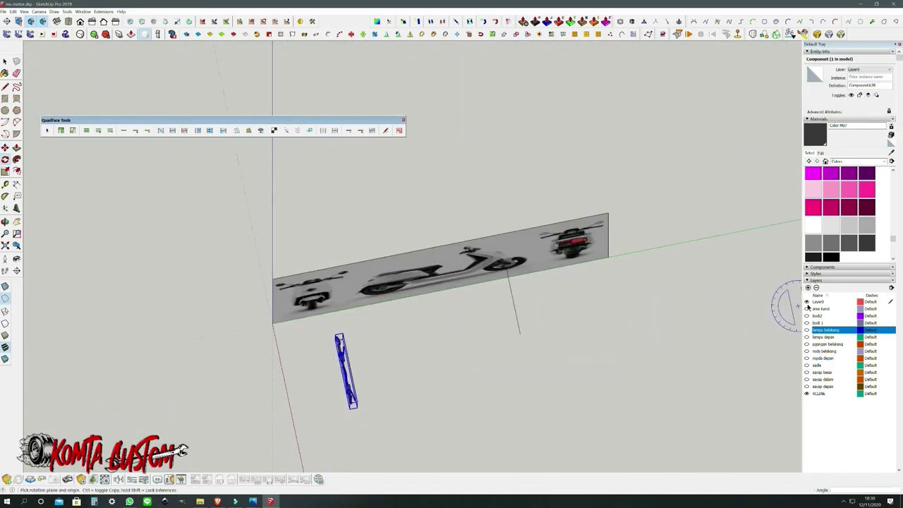
pyautogui.moveTo(600, 339)
pyautogui.mouseDown(button='middle')
pyautogui.moveTo(179, 268)
pyautogui.moveTo(282, 212)
pyautogui.moveTo(355, 115)
pyautogui.moveTo(390, 231)
pyautogui.mouseUp(button='middle')
# - Cancel the extrusion and erase the square outline from the round cap
pyautogui.scroll(3, 179, 269)
pyautogui.scroll(5, 282, 212)
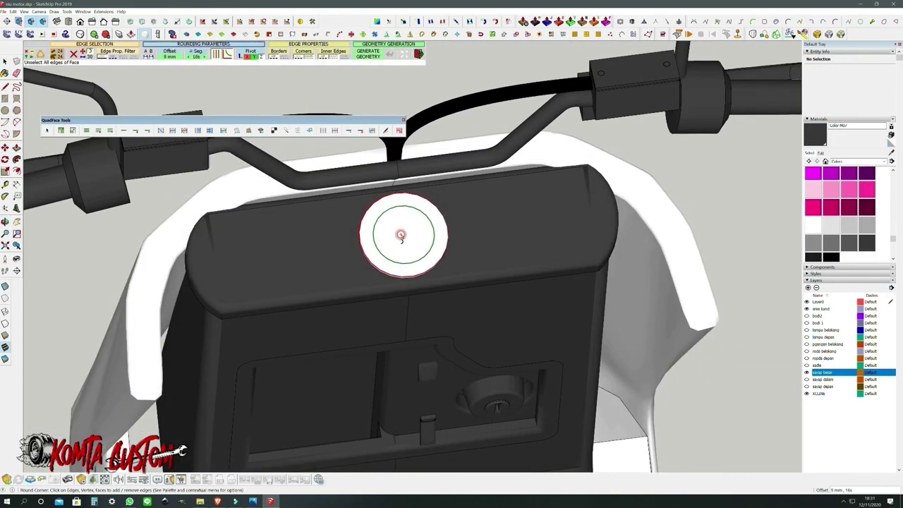
pyautogui.press('p')
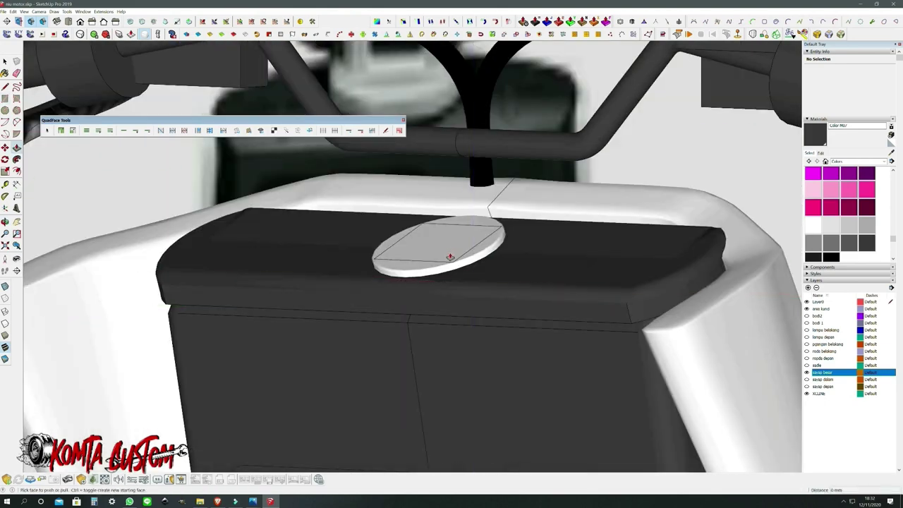
pyautogui.moveTo(400, 235); pyautogui.dragTo(444, 246, button='middle')
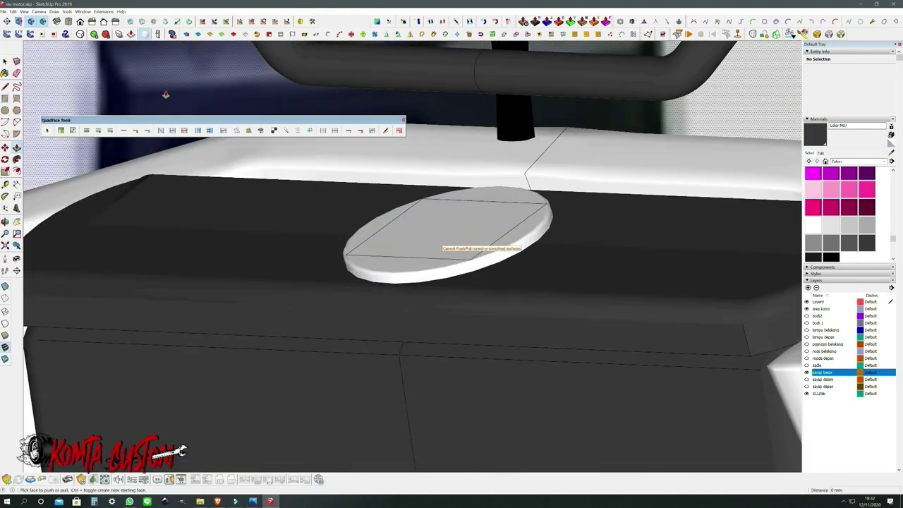
pyautogui.scroll(3, 423, 233)
pyautogui.press('Escape')
pyautogui.scroll(-5, 367, 212)
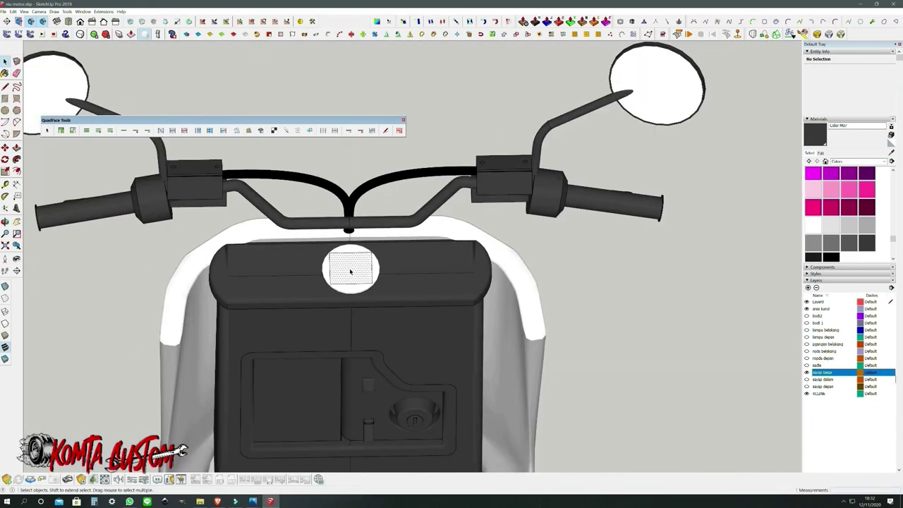
pyautogui.moveTo(346, 233); pyautogui.dragTo(389, 212, button='middle')
pyautogui.press('e')
pyautogui.click(386, 213)
# - Orbit around the new stem mount block at the front of the scooter to inspect it
pyautogui.scroll(3, 457, 233)
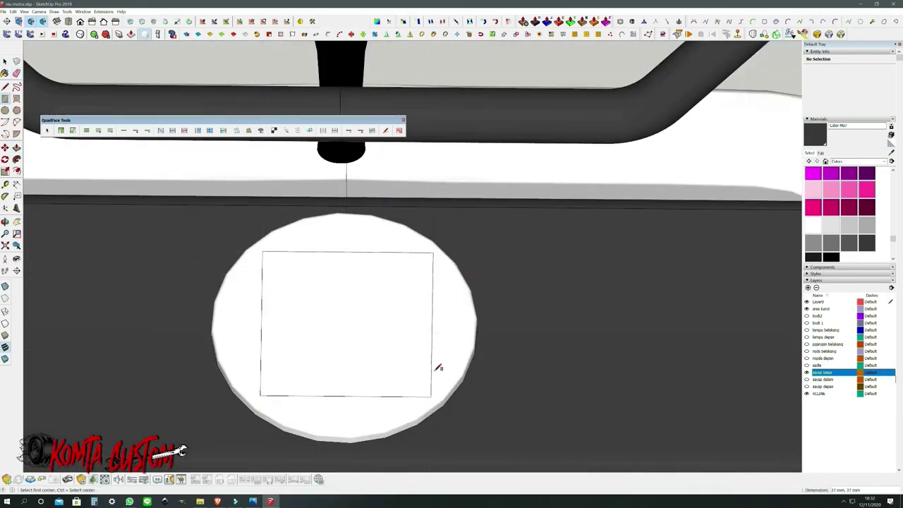
pyautogui.scroll(5, 318, 332)
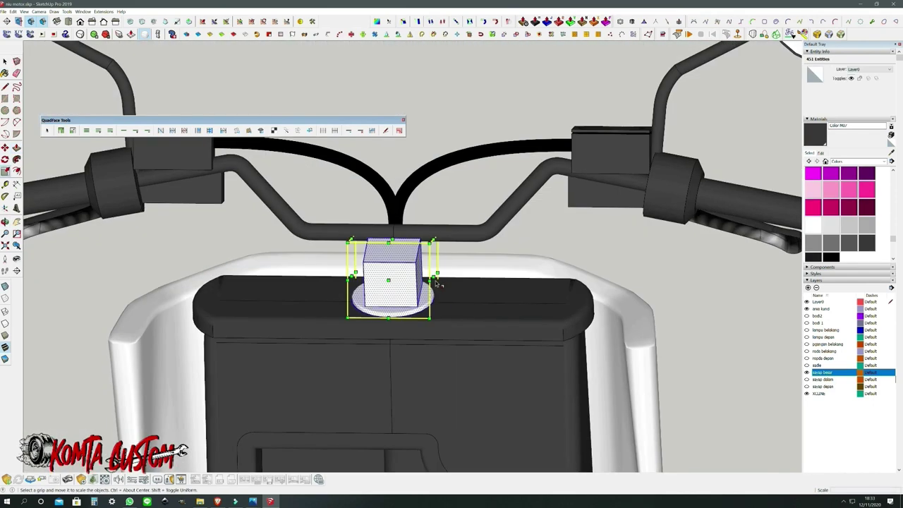
pyautogui.scroll(5, 395, 275)
pyautogui.moveTo(359, 250)
pyautogui.mouseDown(button='middle')
pyautogui.moveTo(400, 293)
pyautogui.moveTo(446, 240)
pyautogui.mouseUp(button='middle')
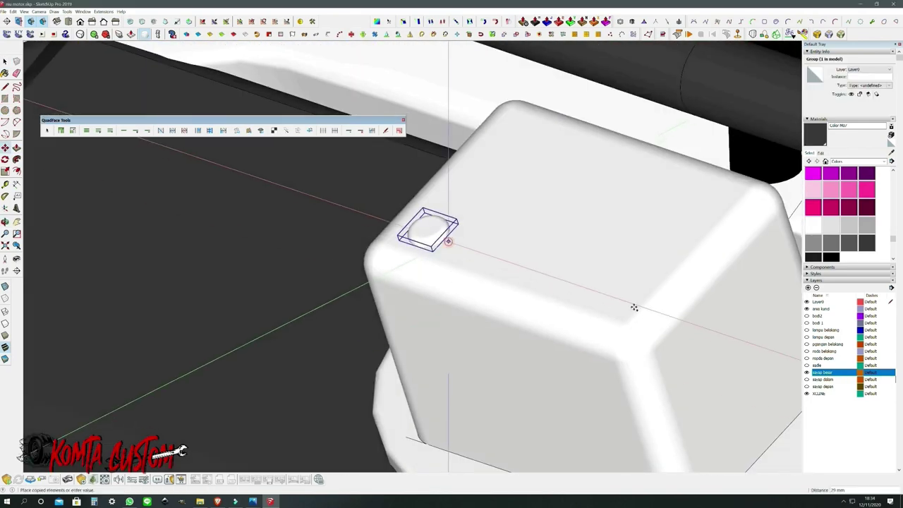
pyautogui.moveTo(635, 306); pyautogui.dragTo(495, 334, button='middle')
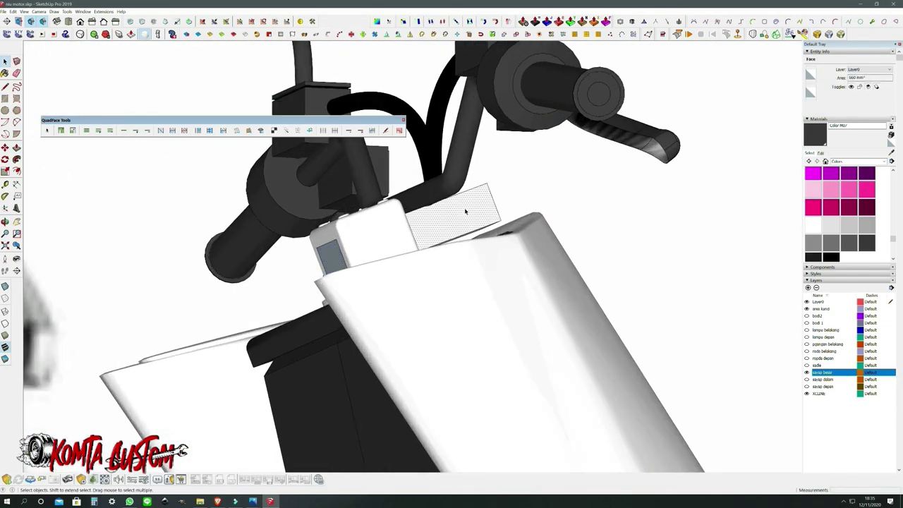
pyautogui.moveTo(439, 238); pyautogui.dragTo(535, 297, button='middle')
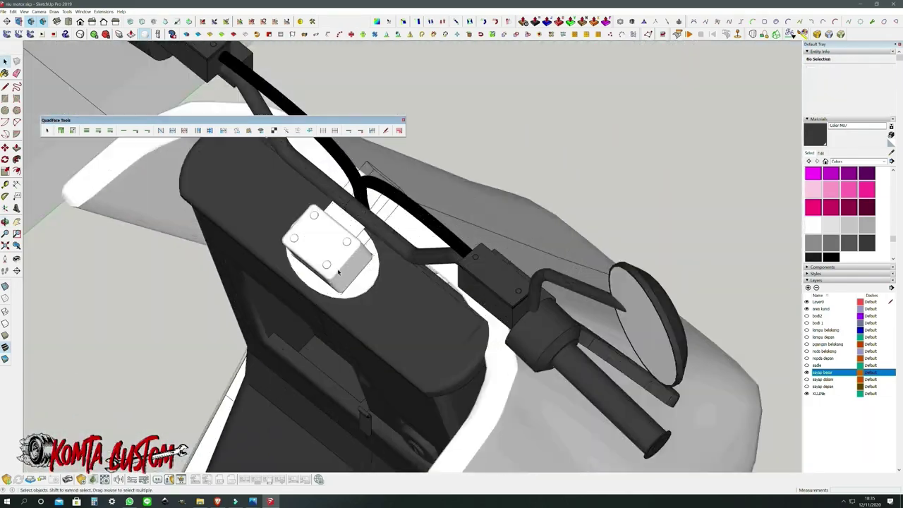
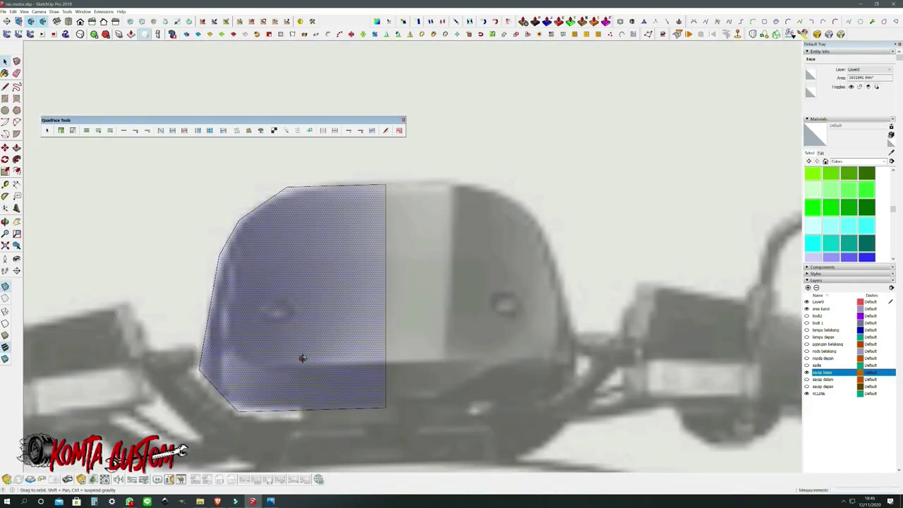
# - Make the traced visor outline a component and view it from the front
pyautogui.moveTo(302, 357); pyautogui.dragTo(327, 368, button='middle')
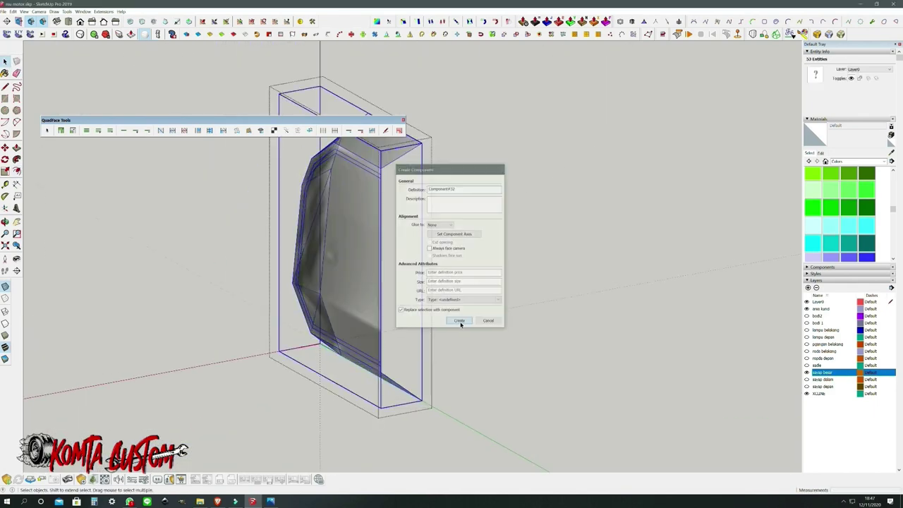
pyautogui.click(403, 50)
pyautogui.moveTo(403, 51); pyautogui.dragTo(395, 245, button='middle')
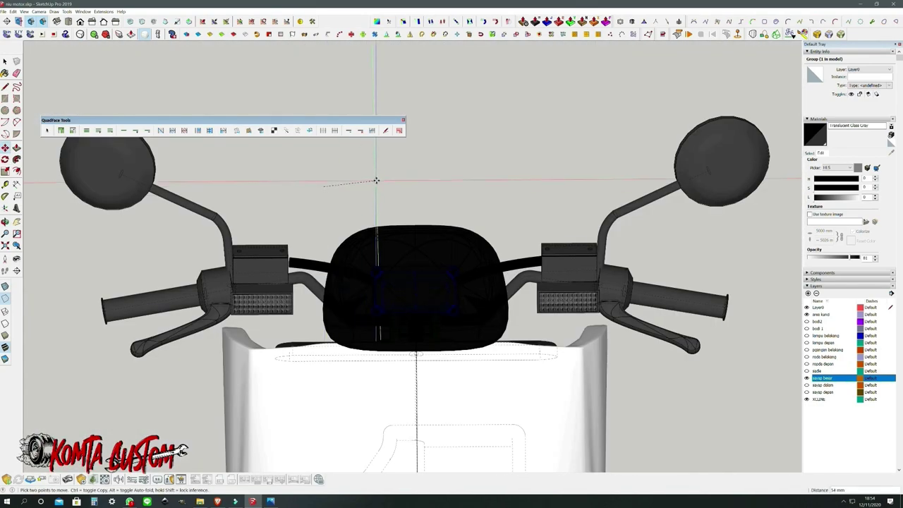
# - Orbit around the visor bracket and start scaling it to fit under the visor
pyautogui.press('space')
pyautogui.moveTo(496, 255); pyautogui.dragTo(504, 398, button='middle')
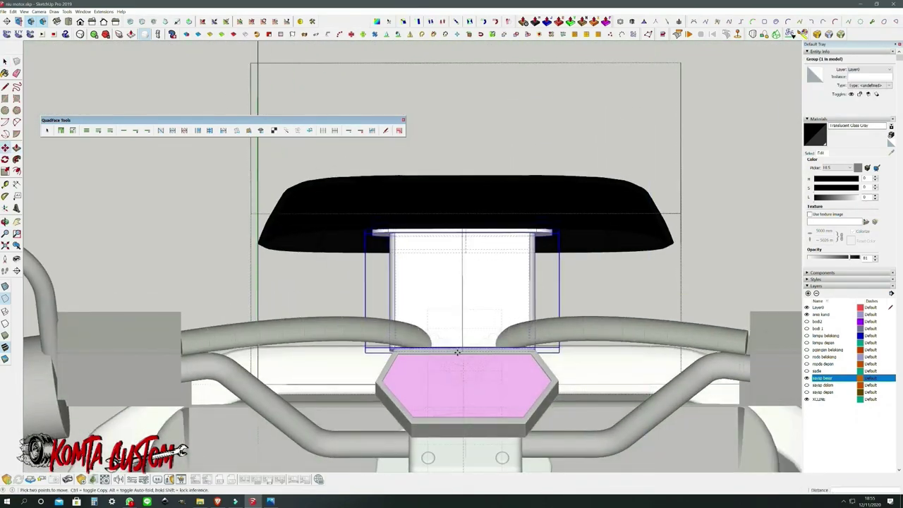
pyautogui.scroll(2, 457, 352)
pyautogui.scroll(-3, 776, 172)
pyautogui.moveTo(777, 172); pyautogui.dragTo(424, 247, button='middle')
pyautogui.scroll(3, 317, 303)
pyautogui.press('s')
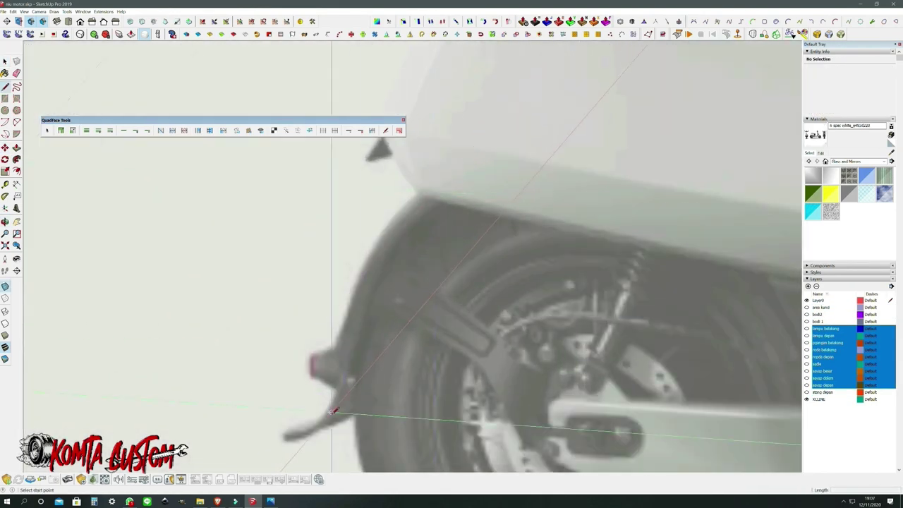
# - Trace the rear mudguard edge and extrude the lines into a curved surface
pyautogui.click(333, 411)
pyautogui.scroll(3, 333, 410)
pyautogui.scroll(3, 376, 336)
pyautogui.press('space')
pyautogui.scroll(-5, 459, 224)
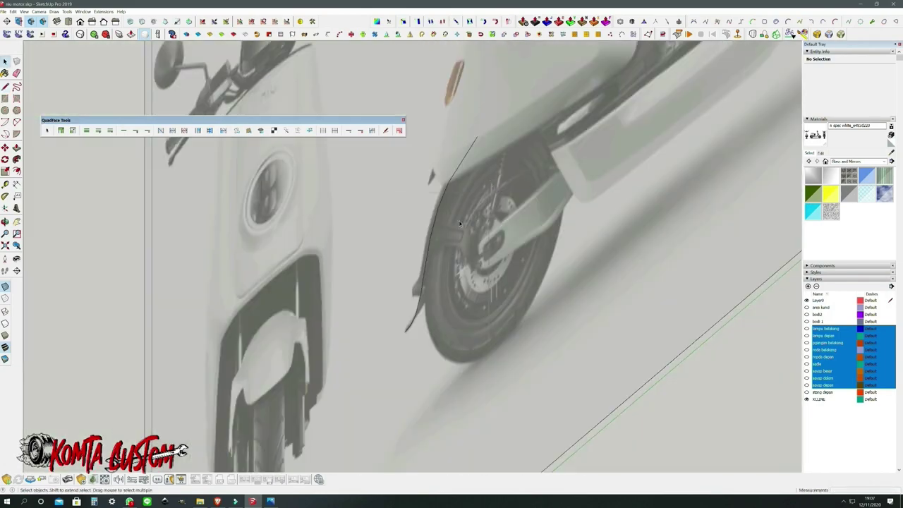
pyautogui.click(502, 152)
pyautogui.scroll(5, 443, 252)
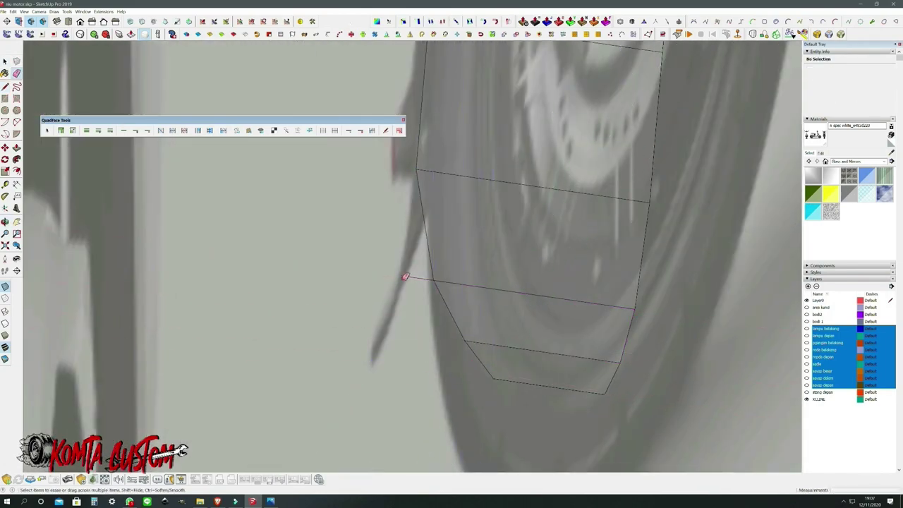
pyautogui.scroll(-5, 405, 277)
pyautogui.moveTo(395, 302); pyautogui.dragTo(372, 172, button='middle')
pyautogui.scroll(5, 387, 292)
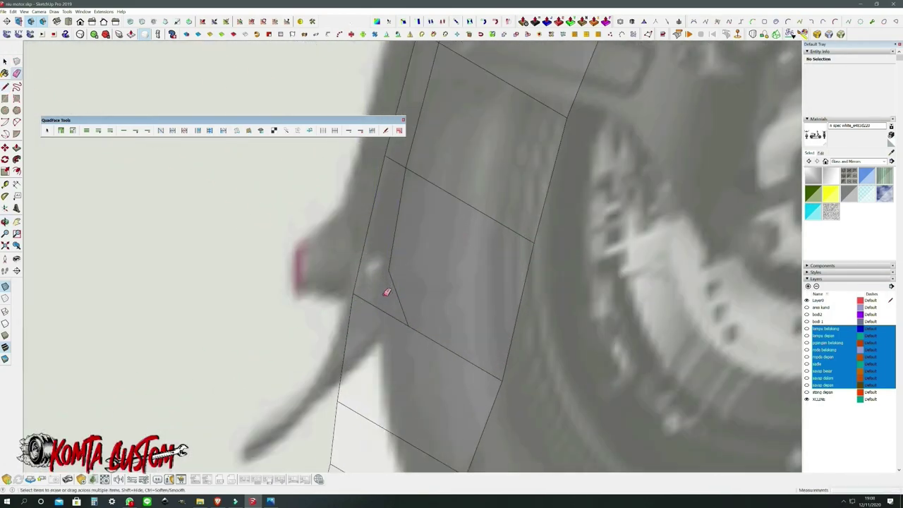
pyautogui.scroll(-5, 386, 292)
# - Select all connected mudguard faces and thicken them by 4 mm
pyautogui.press('space')
pyautogui.tripleClick(427, 110)
pyautogui.scroll(3, 428, 111)
pyautogui.scroll(-3, 412, 136)
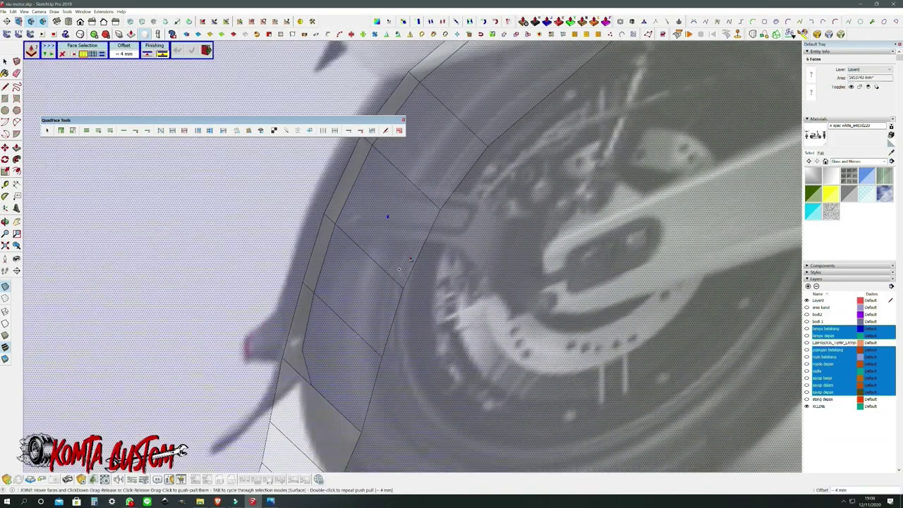
pyautogui.moveTo(412, 136); pyautogui.dragTo(444, 311, button='middle')
pyautogui.scroll(4, 445, 311)
pyautogui.scroll(-4, 445, 311)
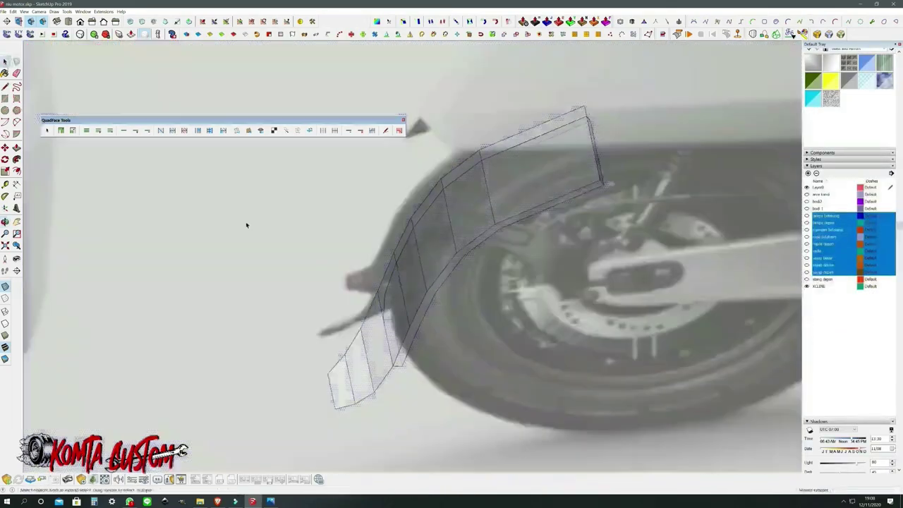
pyautogui.moveTo(247, 222); pyautogui.dragTo(456, 225, button='middle')
pyautogui.scroll(4, 524, 151)
pyautogui.press('space')
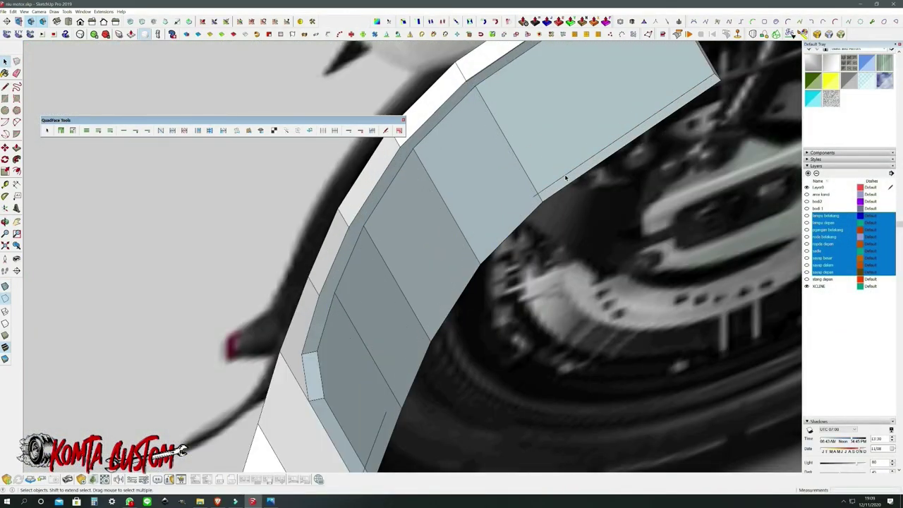
pyautogui.scroll(2, 565, 178)
pyautogui.scroll(-3, 635, 169)
pyautogui.scroll(-3, 636, 169)
# - Draw the rear lamp rectangle and push/pull it into a box
pyautogui.scroll(5, 618, 302)
pyautogui.press('r')
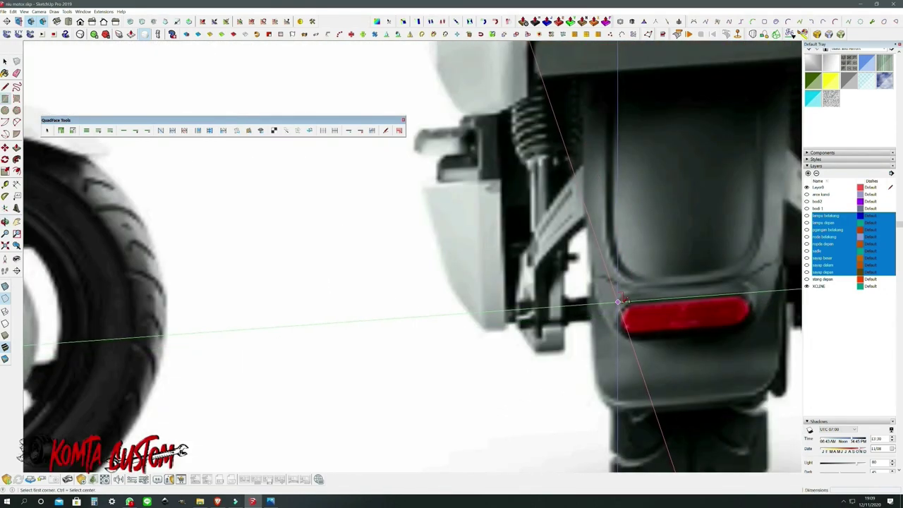
pyautogui.scroll(2, 619, 302)
pyautogui.press('space')
pyautogui.moveTo(618, 316); pyautogui.dragTo(541, 239, button='middle')
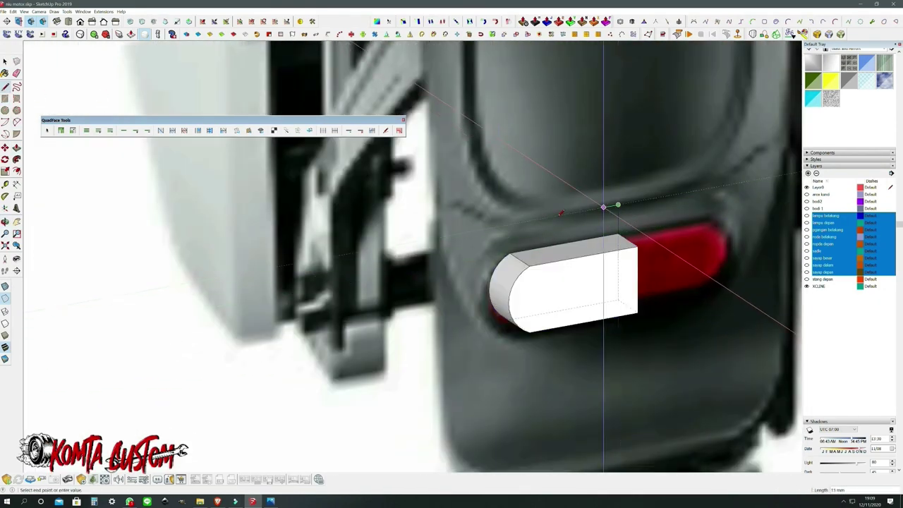
pyautogui.moveTo(603, 207)
pyautogui.mouseDown(button='middle')
pyautogui.moveTo(484, 343)
pyautogui.moveTo(498, 247)
pyautogui.moveTo(401, 324)
pyautogui.moveTo(440, 297)
pyautogui.moveTo(329, 353)
pyautogui.moveTo(595, 308)
pyautogui.mouseUp(button='middle')
pyautogui.press('p')
pyautogui.scroll(2, 488, 342)
pyautogui.press('space')
# - Move the lamp's rounded end and draw bevel lines around it
pyautogui.press('m')
pyautogui.scroll(2, 424, 265)
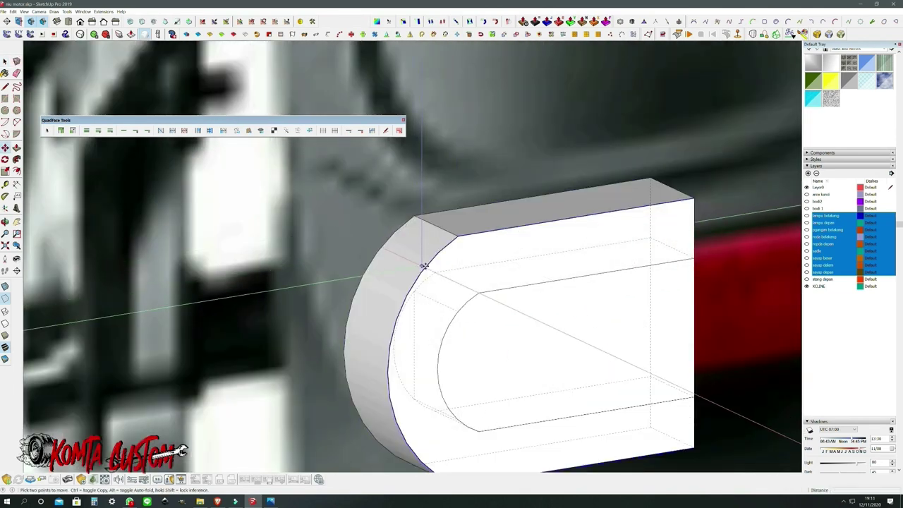
pyautogui.click(423, 265)
pyautogui.scroll(3, 367, 271)
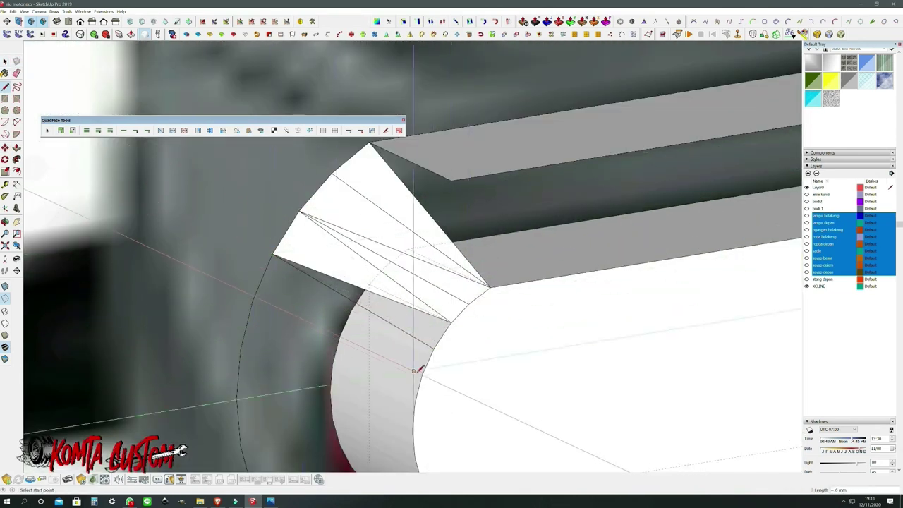
pyautogui.scroll(-3, 434, 346)
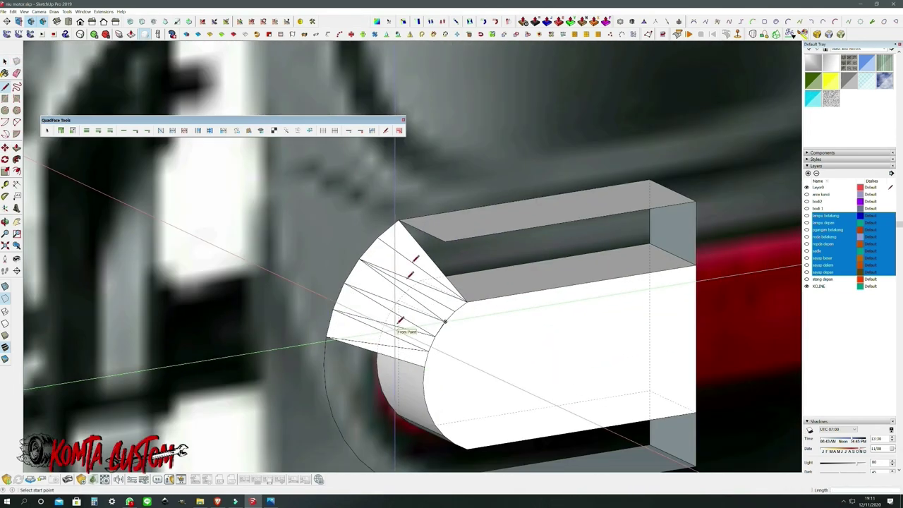
pyautogui.click(400, 321)
pyautogui.moveTo(400, 321); pyautogui.dragTo(348, 386, button='middle')
pyautogui.scroll(3, 367, 270)
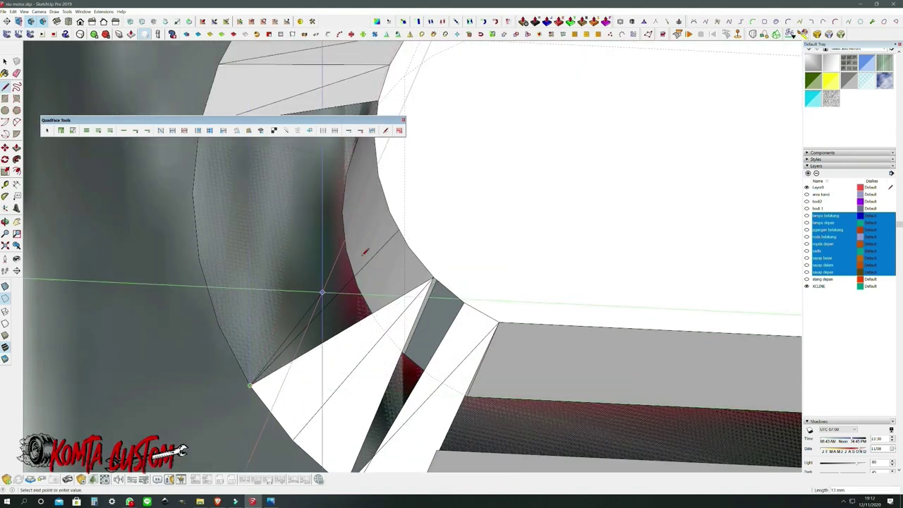
pyautogui.moveTo(411, 219); pyautogui.dragTo(385, 213, button='middle')
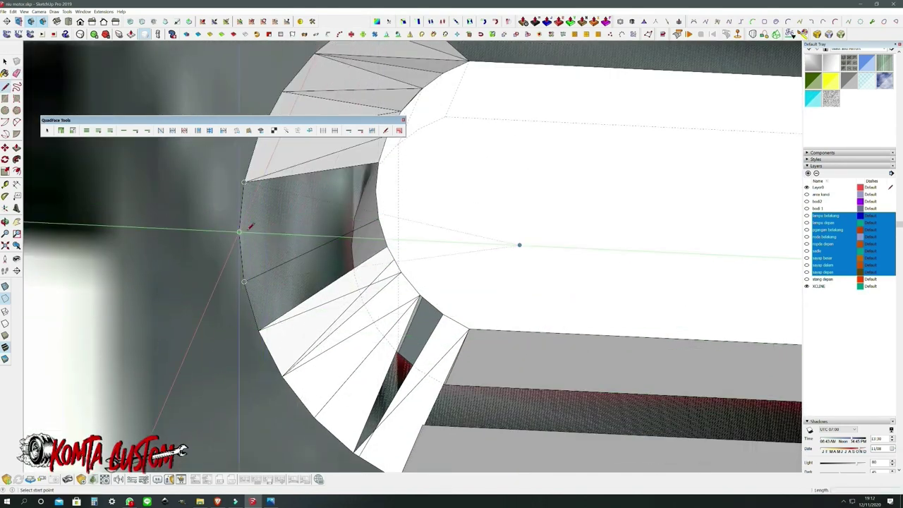
# - Erase stray edges and check the lamp box beside the rear wheel
pyautogui.press('e')
pyautogui.moveTo(383, 271)
pyautogui.mouseDown(button='middle')
pyautogui.moveTo(299, 389)
pyautogui.moveTo(502, 256)
pyautogui.moveTo(437, 410)
pyautogui.moveTo(451, 368)
pyautogui.mouseUp(button='middle')
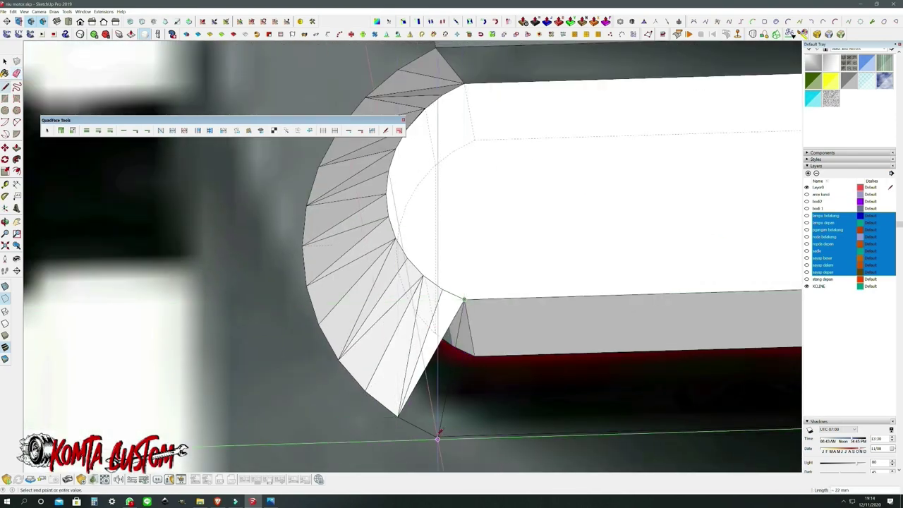
pyautogui.moveTo(438, 434)
pyautogui.mouseDown(button='middle')
pyautogui.moveTo(652, 397)
pyautogui.moveTo(377, 234)
pyautogui.moveTo(709, 221)
pyautogui.moveTo(201, 147)
pyautogui.moveTo(508, 329)
pyautogui.moveTo(718, 268)
pyautogui.mouseUp(button='middle')
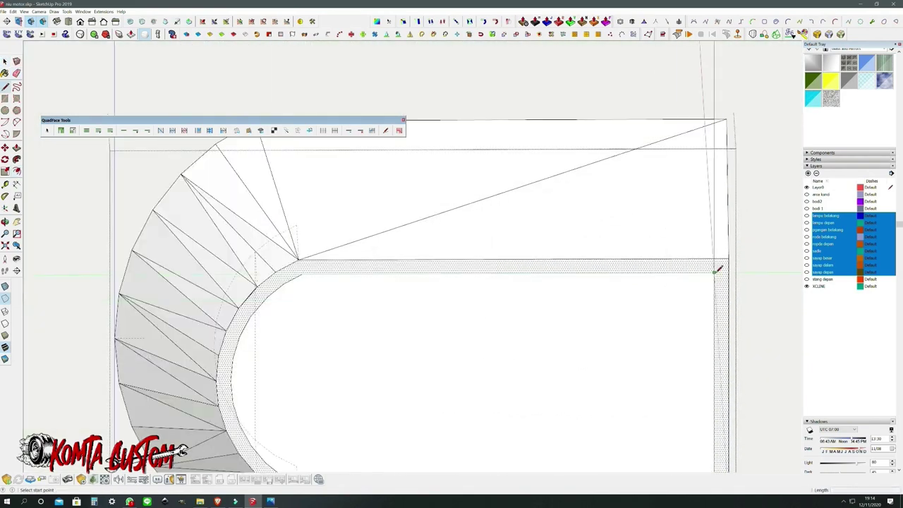
pyautogui.press('m')
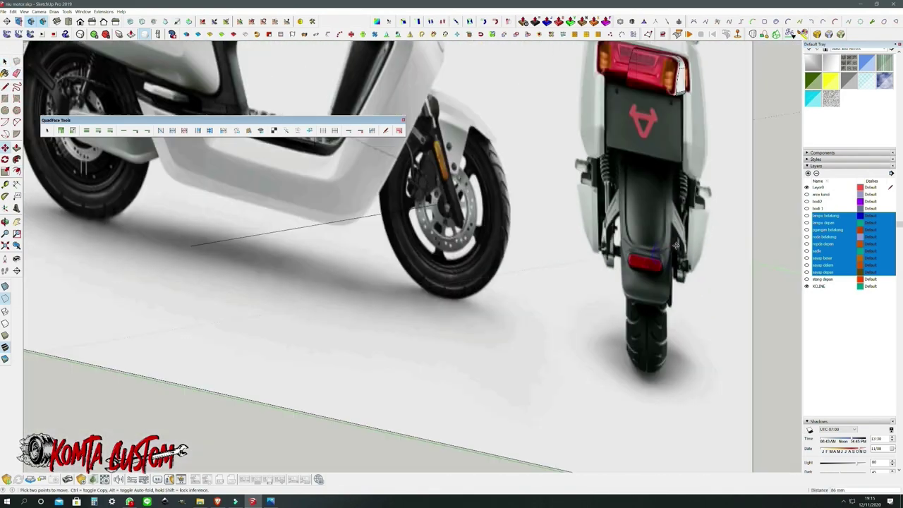
pyautogui.moveTo(676, 244)
pyautogui.mouseDown(button='middle')
pyautogui.moveTo(329, 348)
pyautogui.moveTo(357, 326)
pyautogui.moveTo(413, 202)
pyautogui.mouseUp(button='middle')
pyautogui.scroll(3, 460, 254)
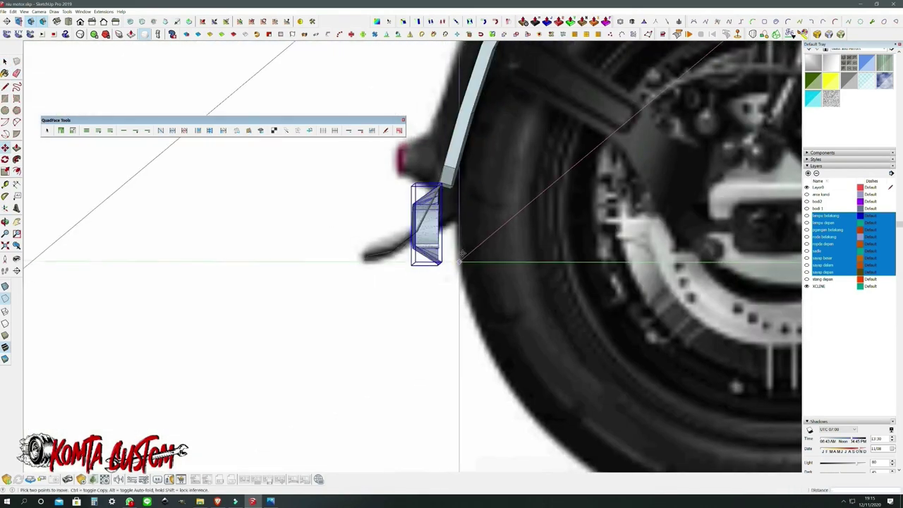
pyautogui.scroll(3, 387, 301)
pyautogui.moveTo(387, 301)
pyautogui.mouseDown(button='middle')
pyautogui.moveTo(656, 265)
pyautogui.moveTo(496, 233)
pyautogui.mouseUp(button='middle')
# - Paint the tail lamp with a red texture image
pyautogui.scroll(5, 496, 233)
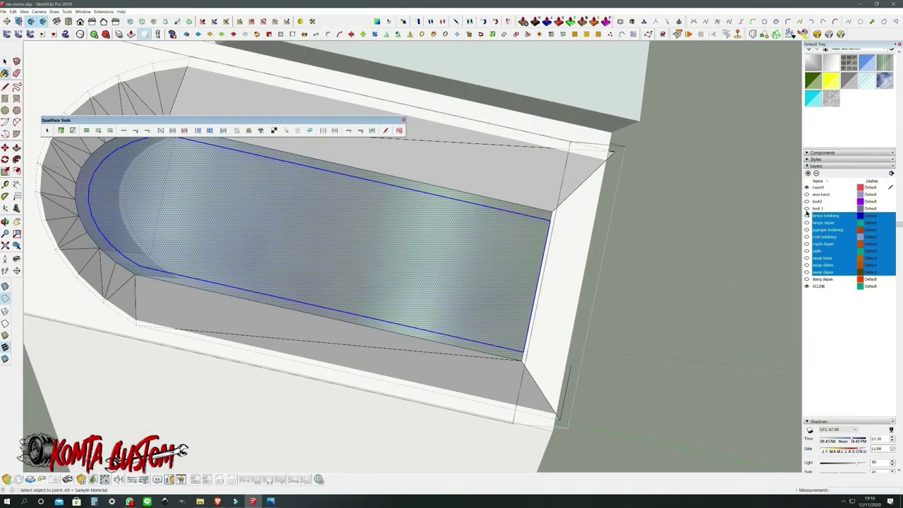
pyautogui.press('b')
pyautogui.click(866, 155)
pyautogui.scroll(-2, 522, 211)
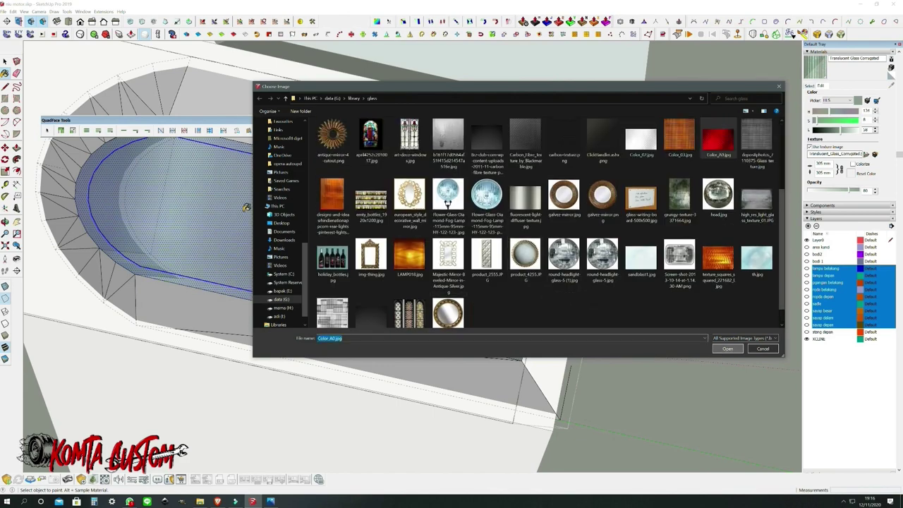
pyautogui.doubleClick(678, 133)
pyautogui.scroll(-5, 490, 180)
pyautogui.scroll(-3, 491, 180)
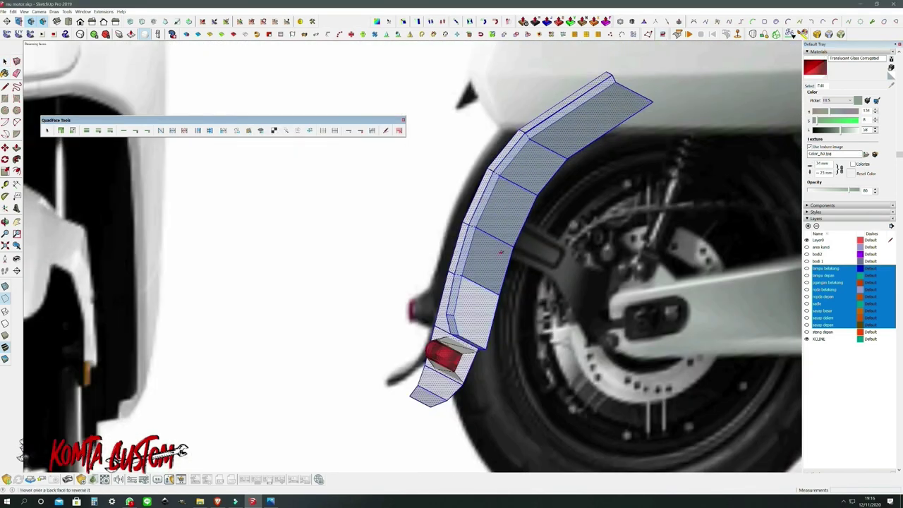
# - Select the rear fender and red lamp and create them as one component
pyautogui.moveTo(500, 251); pyautogui.dragTo(466, 261, button='middle')
pyautogui.press('space')
pyautogui.scroll(-3, 446, 267)
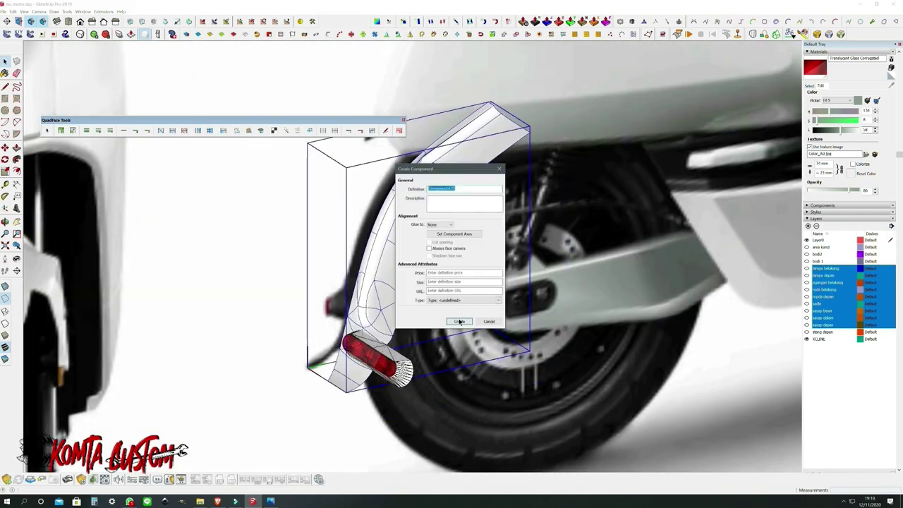
pyautogui.click(459, 322)
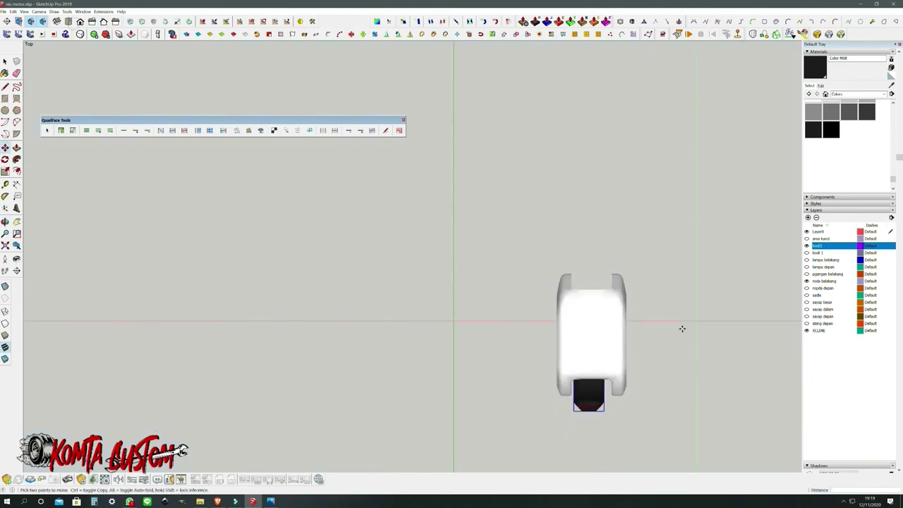
# - Switch to the Left standard view and zoom in around the rear wheel
pyautogui.click(116, 21)
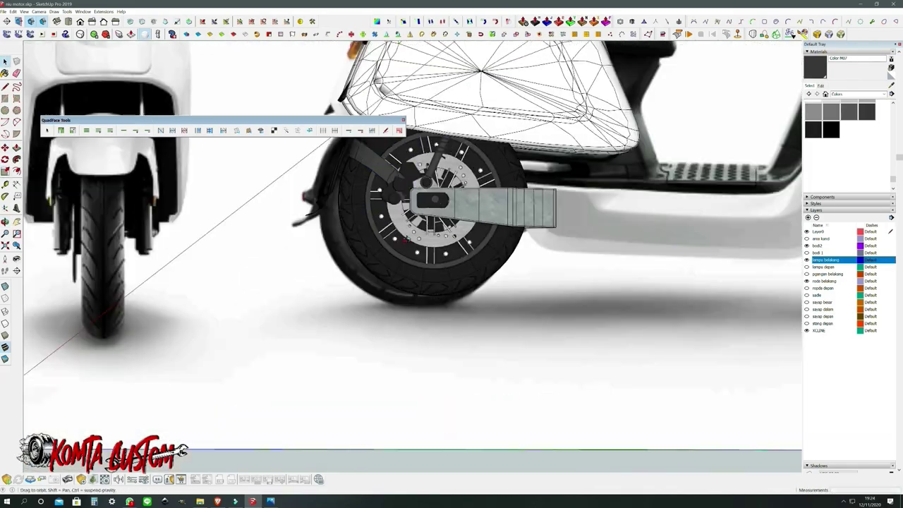
pyautogui.scroll(5, 444, 231)
pyautogui.scroll(5, 421, 189)
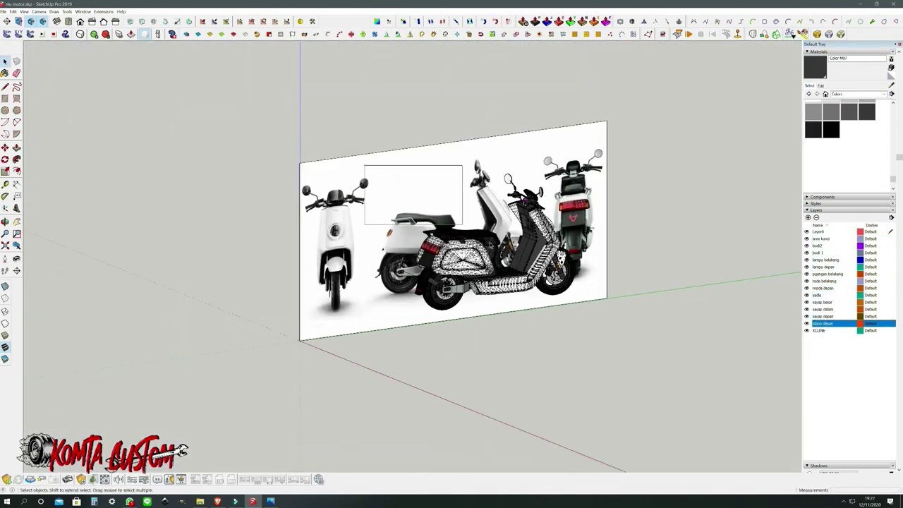
# - Shift the paving material's hue toward grey stone and open the rider figure's context menu
pyautogui.moveTo(404, 157)
pyautogui.mouseDown(button='middle')
pyautogui.moveTo(574, 347)
pyautogui.moveTo(174, 209)
pyautogui.moveTo(445, 338)
pyautogui.moveTo(611, 325)
pyautogui.mouseUp(button='middle')
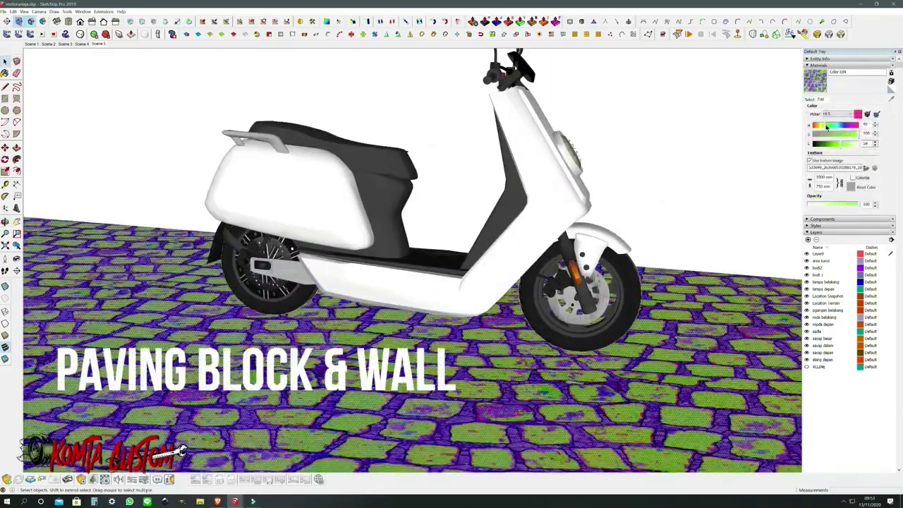
pyautogui.moveTo(832, 125); pyautogui.dragTo(844, 125)
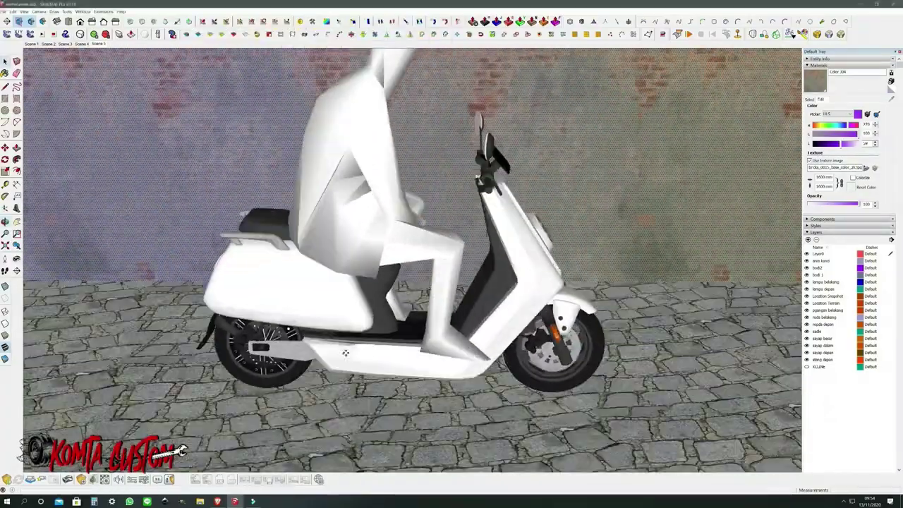
pyautogui.rightClick(375, 266)
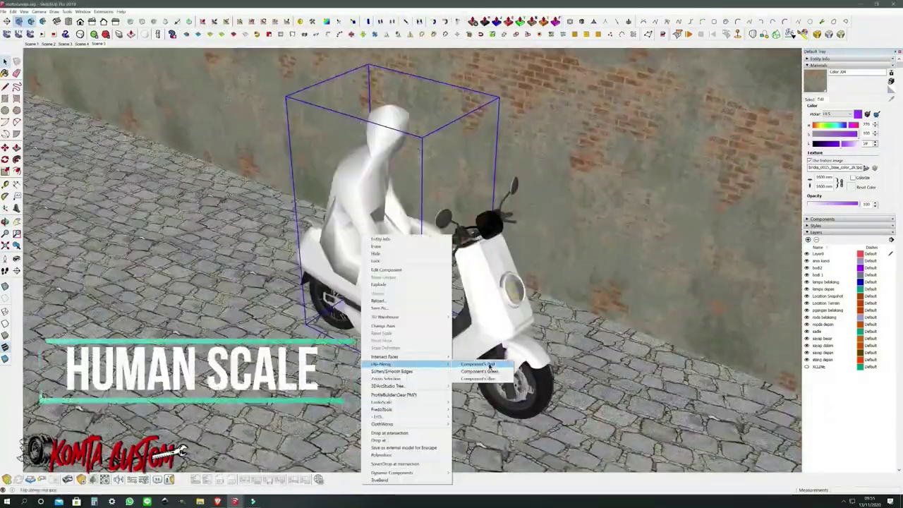
# - Scale the rider figure to fit on the scooter
pyautogui.moveTo(448, 294)
pyautogui.mouseDown(button='middle')
pyautogui.moveTo(275, 247)
pyautogui.moveTo(452, 323)
pyautogui.moveTo(82, 480)
pyautogui.mouseUp(button='middle')
pyautogui.press('s')
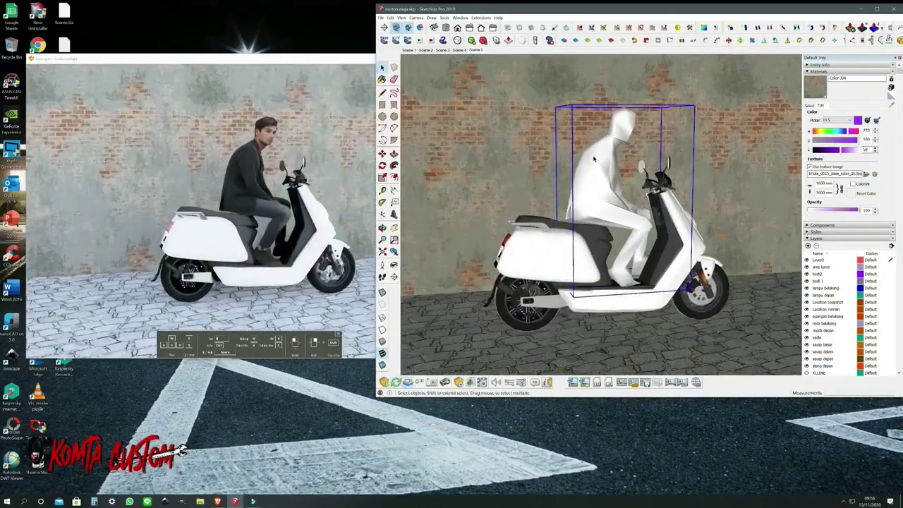
pyautogui.press('s')
pyautogui.press('space')
pyautogui.scroll(5, 736, 225)
pyautogui.scroll(-2, 735, 226)
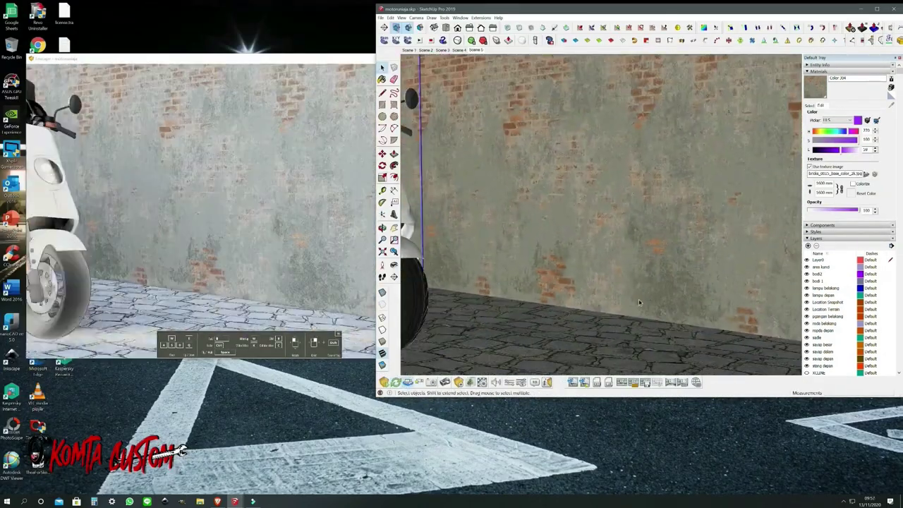
pyautogui.scroll(-5, 663, 350)
# - Maximize the window and open Make Grass from the 3DArcStudio toolbar with Generic Grass 01
pyautogui.doubleClick(578, 9)
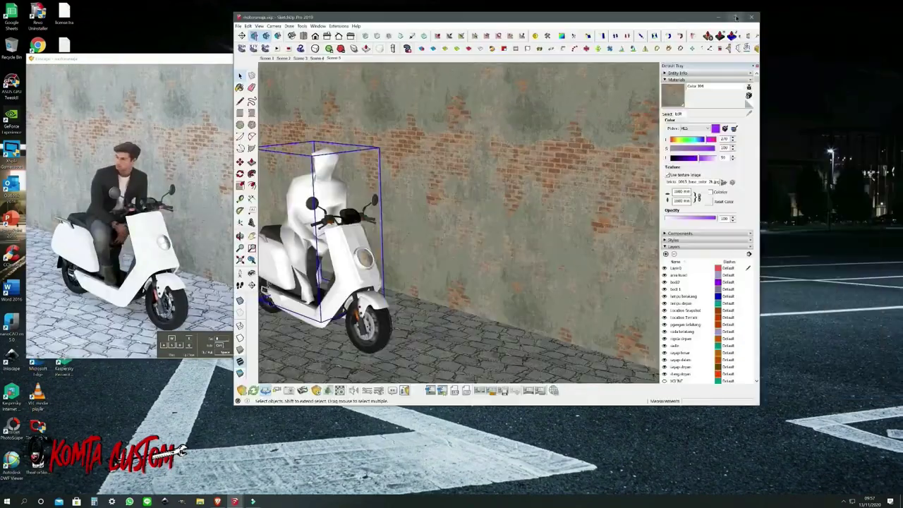
pyautogui.click(25, 12)
pyautogui.click(42, 19)
pyautogui.click(308, 84)
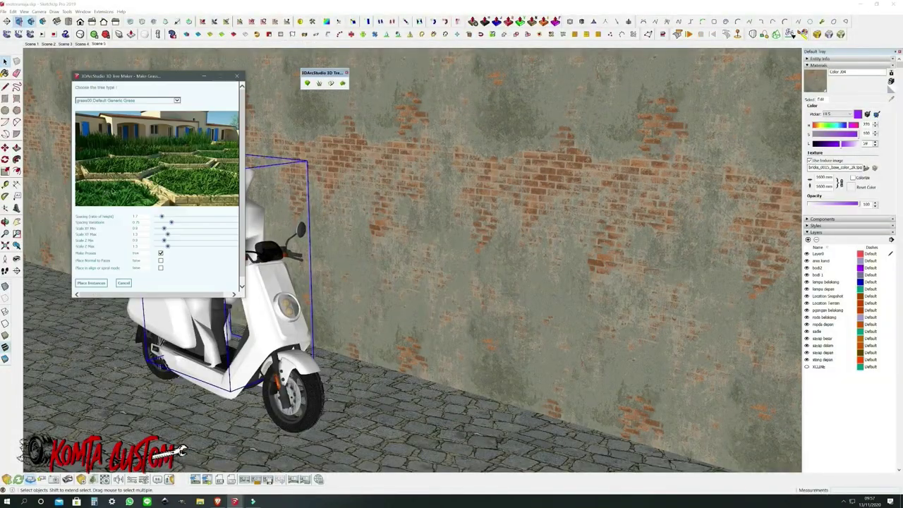
pyautogui.click(122, 130)
pyautogui.click(122, 100)
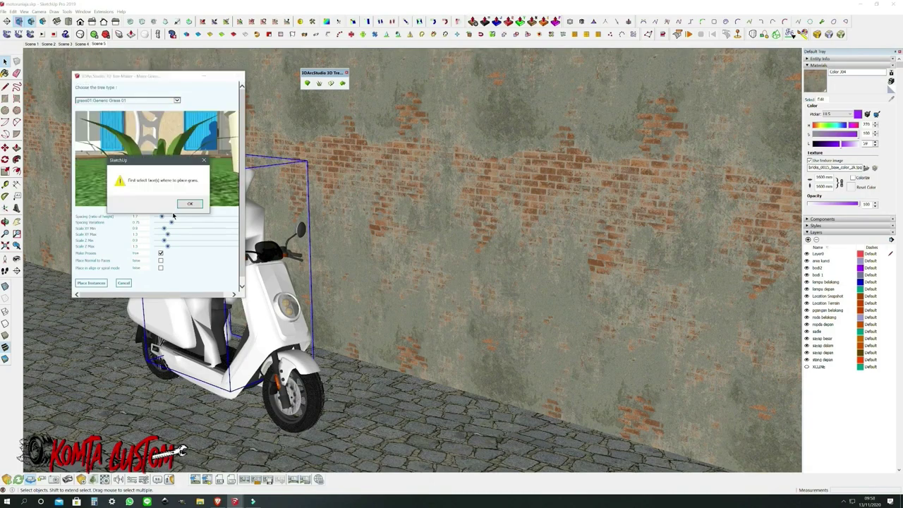
# - Dismiss the select-faces warning and browse the material collections
pyautogui.click(190, 203)
pyautogui.scroll(3, 348, 331)
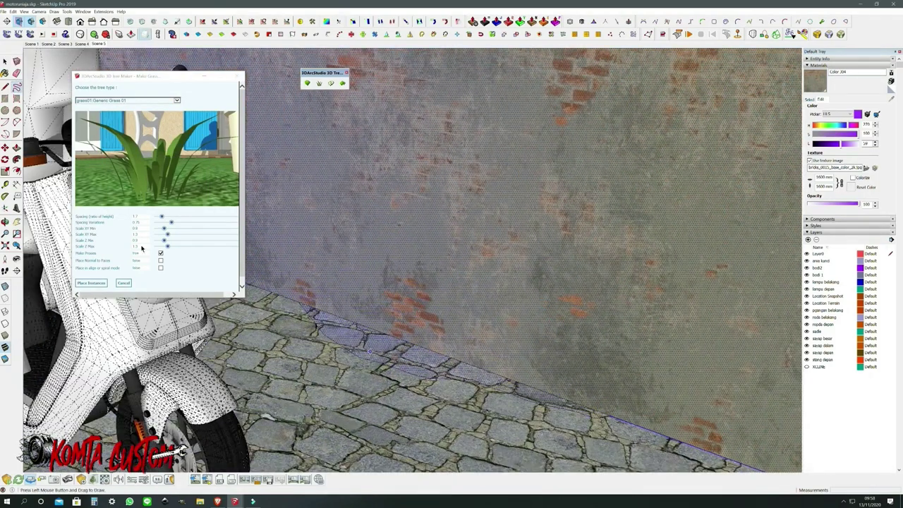
pyautogui.click(809, 100)
pyautogui.click(858, 107)
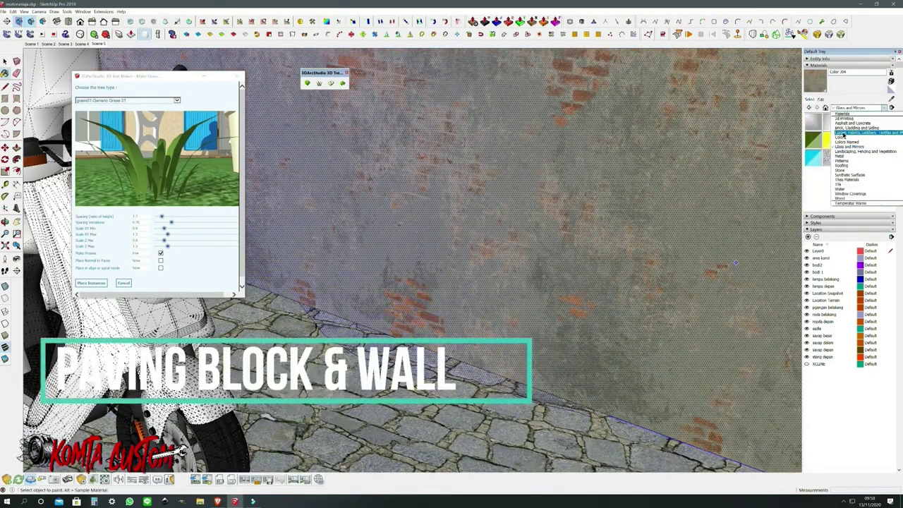
# - Move the grass clump against the foot of the brick wall
pyautogui.press('space')
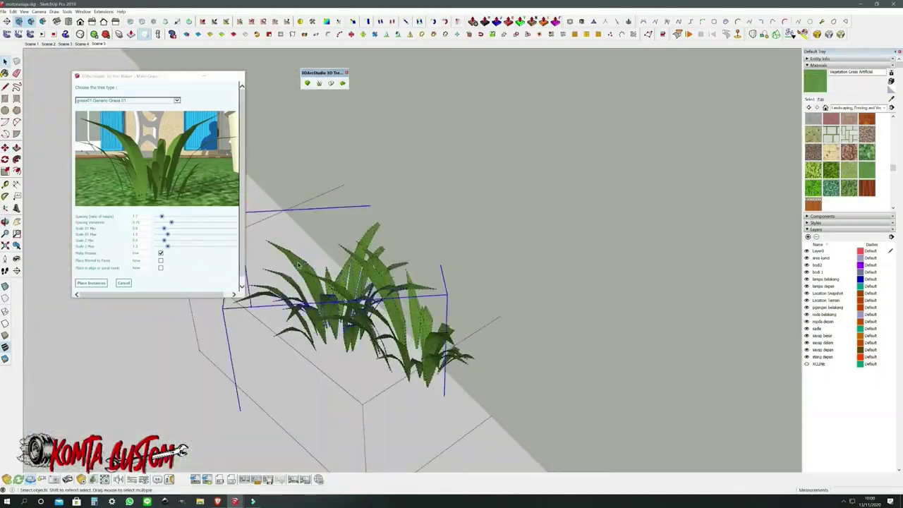
pyautogui.press('m')
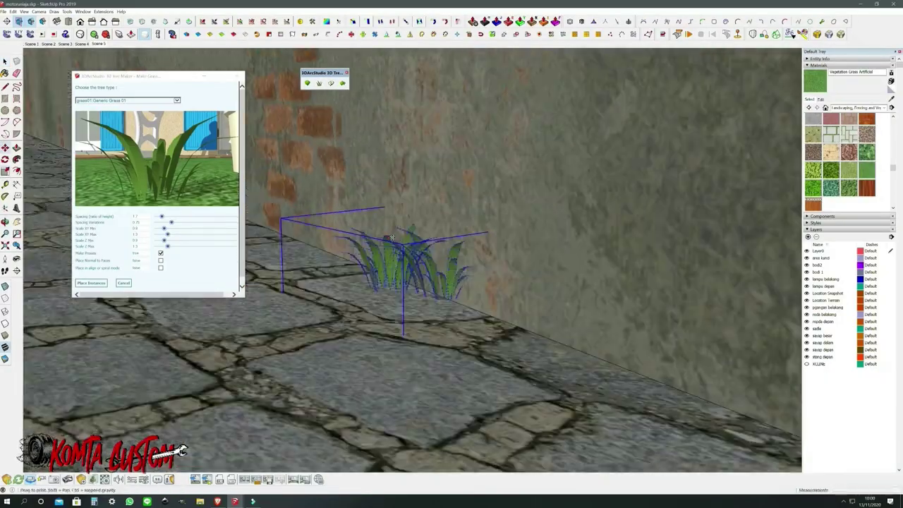
pyautogui.scroll(-3, 488, 269)
pyautogui.scroll(-3, 489, 269)
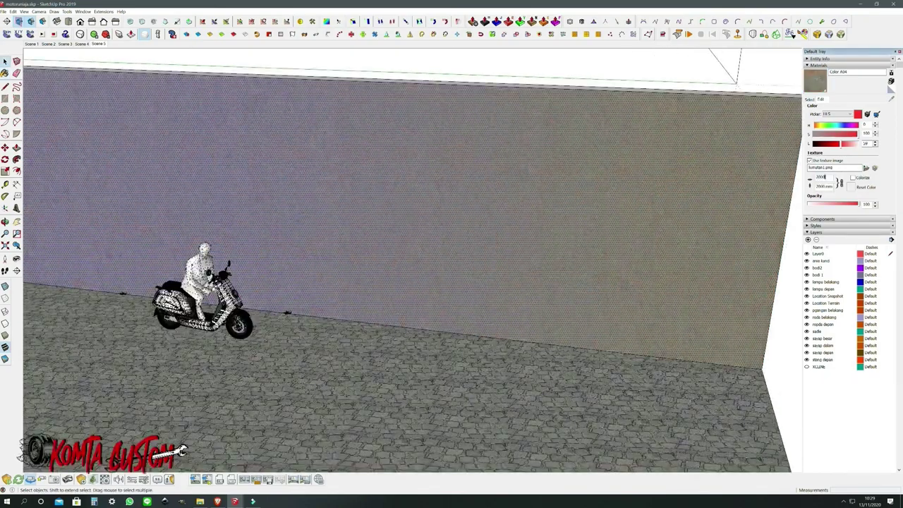
# - Zoom in along the wall and copy a plant clump onto it
pyautogui.scroll(2, 393, 282)
pyautogui.scroll(2, 288, 304)
pyautogui.scroll(2, 227, 260)
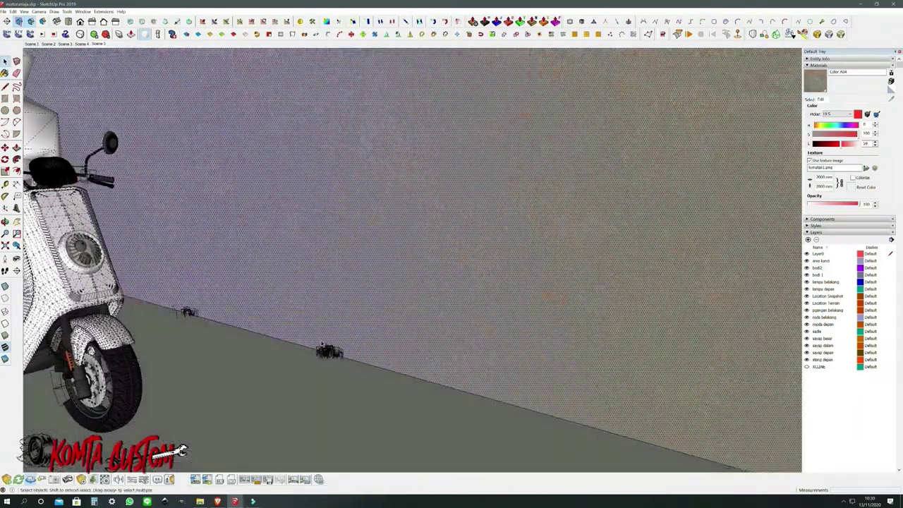
pyautogui.scroll(3, 321, 346)
pyautogui.scroll(2, 317, 357)
pyautogui.scroll(2, 211, 177)
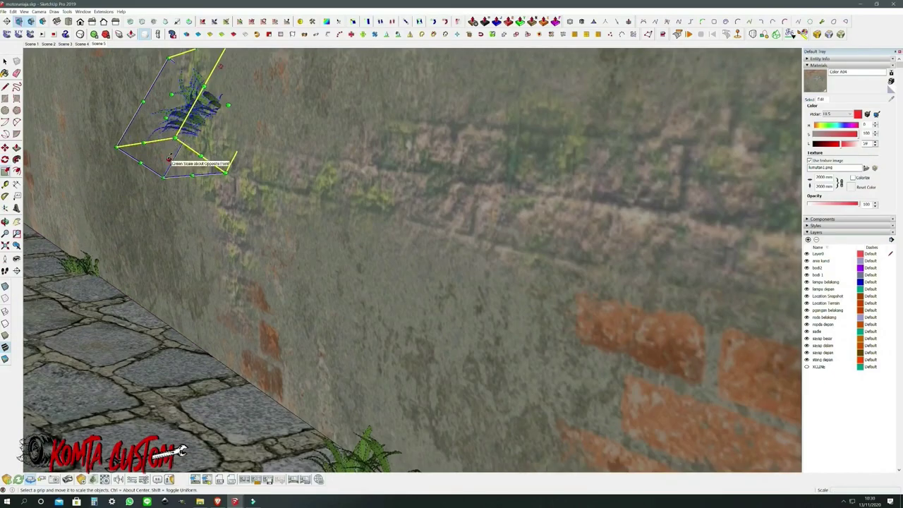
pyautogui.scroll(3, 191, 120)
pyautogui.scroll(3, 240, 162)
pyautogui.press('m')
pyautogui.moveTo(240, 162); pyautogui.dragTo(255, 137, button='middle')
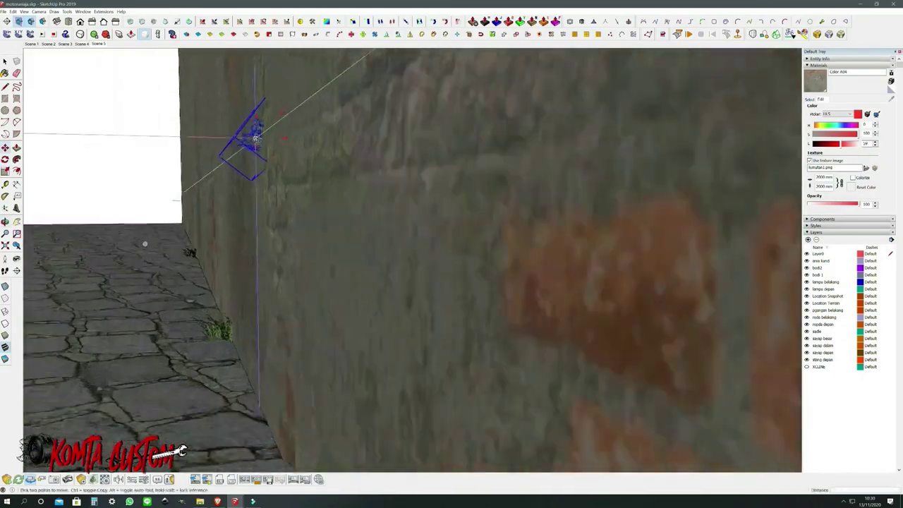
pyautogui.moveTo(301, 176); pyautogui.dragTo(409, 277, button='middle')
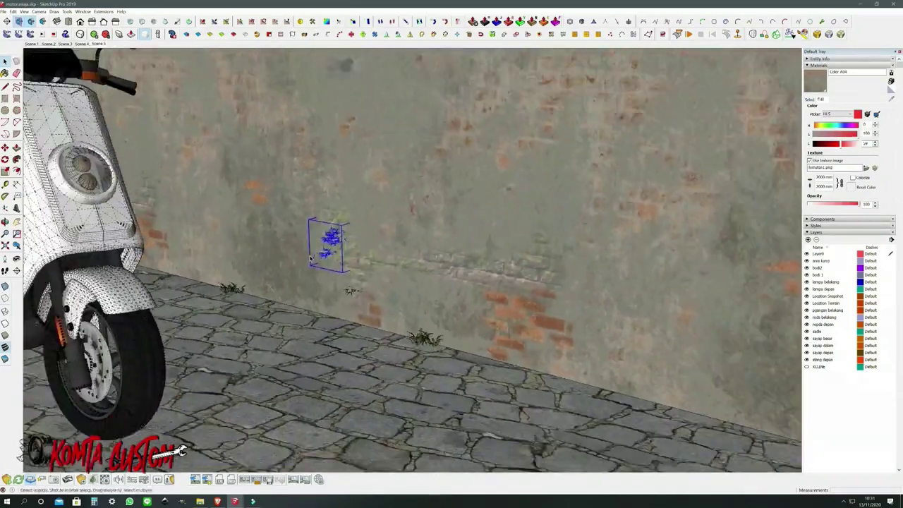
pyautogui.click(310, 260)
pyautogui.press('ctrl')
pyautogui.scroll(-2, 314, 258)
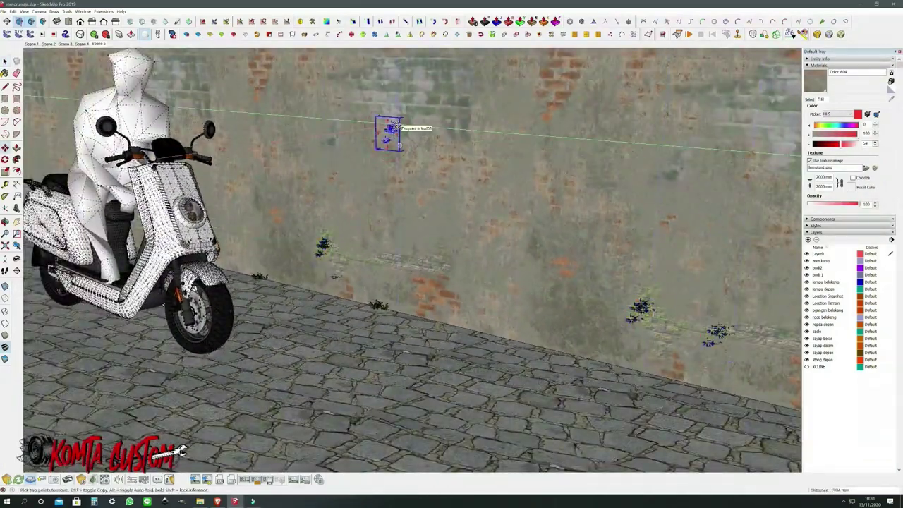
pyautogui.click(415, 226)
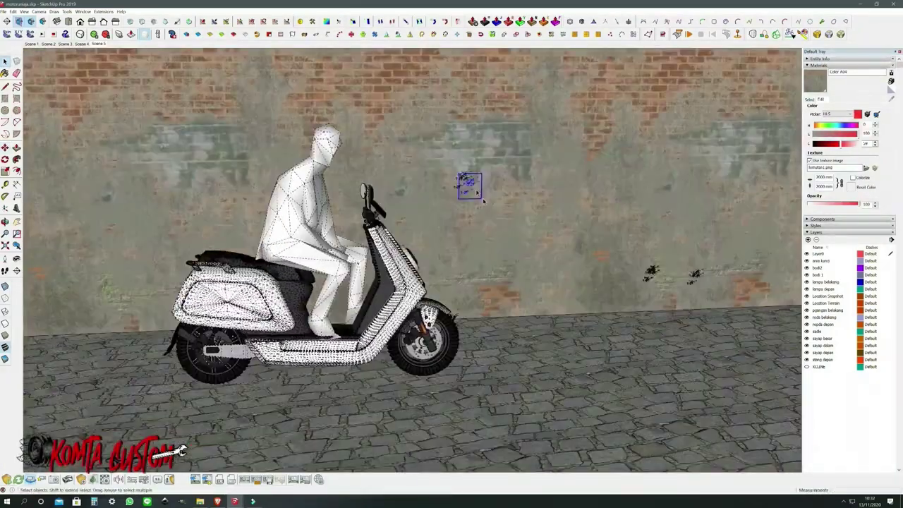
# - Place more plant copies at the wall base and higher on the wall
pyautogui.press('space')
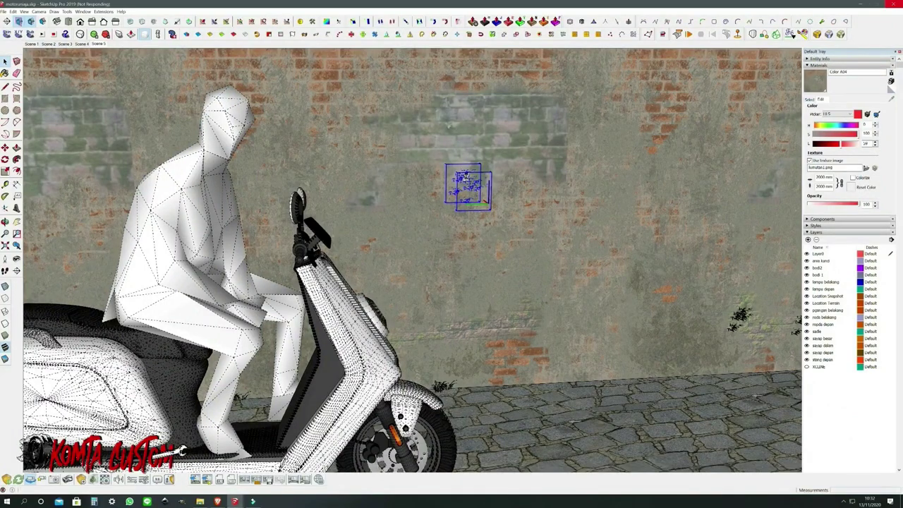
pyautogui.moveTo(465, 176); pyautogui.dragTo(504, 246, button='middle')
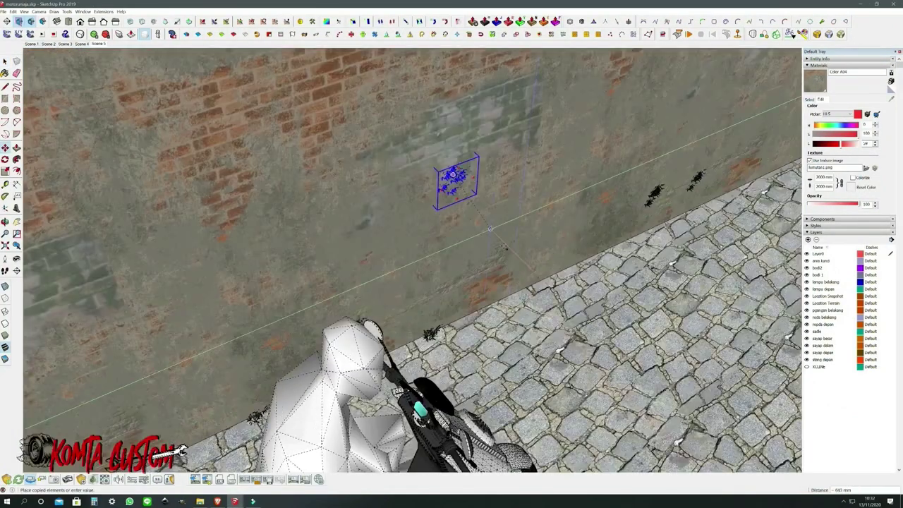
pyautogui.click(522, 295)
pyautogui.scroll(3, 524, 294)
pyautogui.scroll(-5, 487, 208)
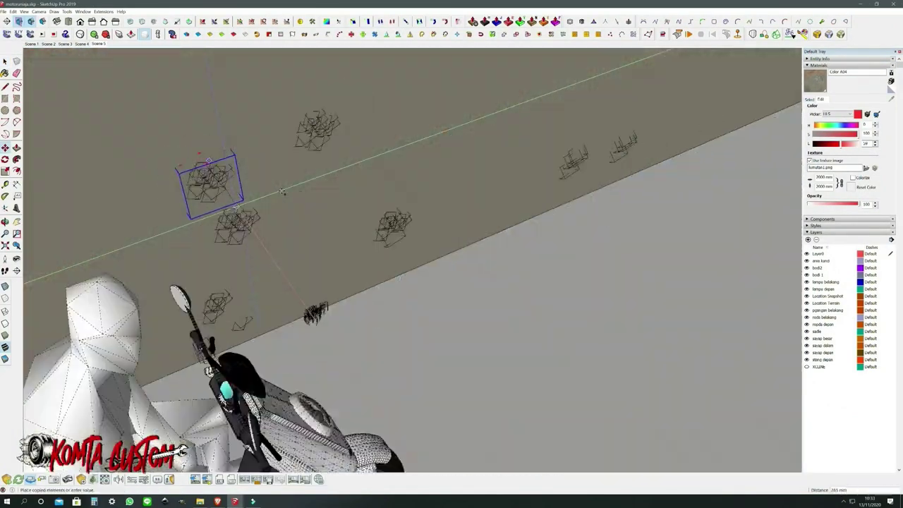
pyautogui.scroll(3, 487, 208)
pyautogui.scroll(-2, 667, 156)
pyautogui.scroll(3, 486, 149)
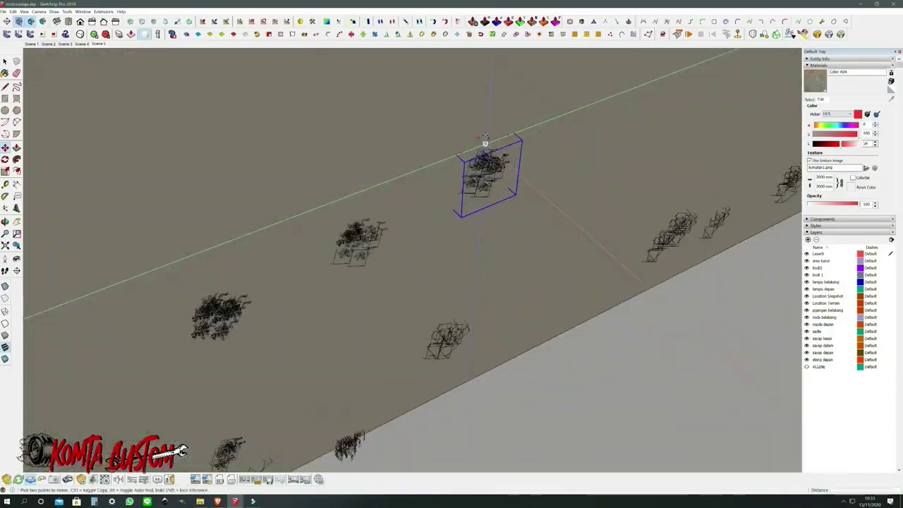
pyautogui.click(487, 146)
pyautogui.scroll(2, 487, 131)
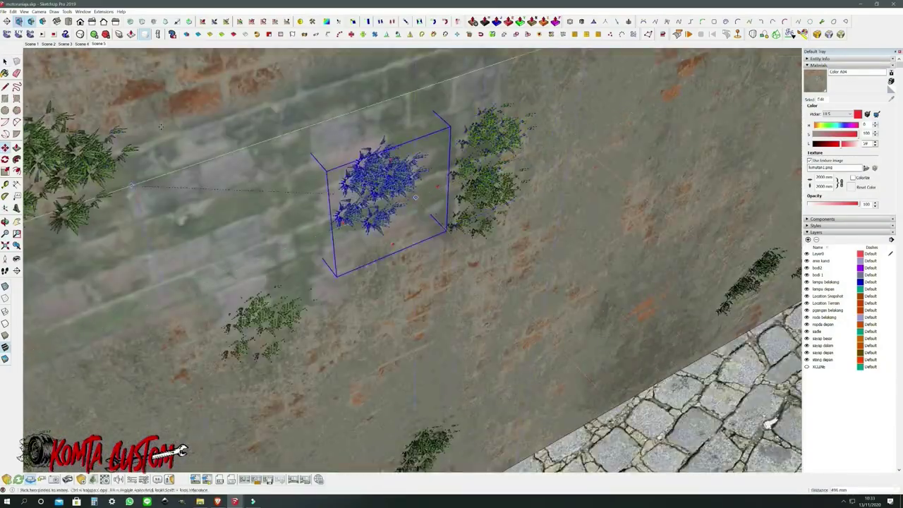
pyautogui.scroll(-5, 160, 127)
pyautogui.scroll(-3, 160, 127)
# - Select several plant clumps on the wall and open the Extensions menu
pyautogui.press('space')
pyautogui.moveTo(758, 297); pyautogui.dragTo(721, 342)
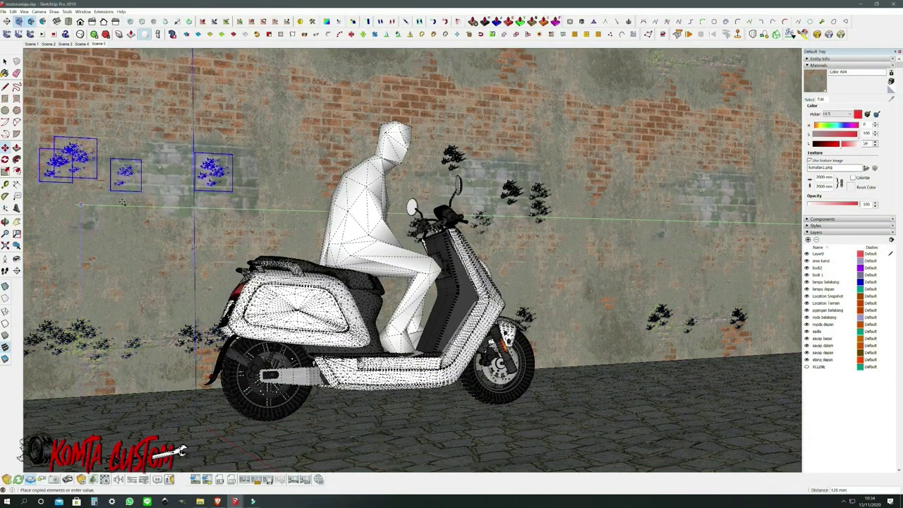
pyautogui.scroll(-2, 150, 184)
pyautogui.moveTo(150, 184); pyautogui.dragTo(187, 225, button='middle')
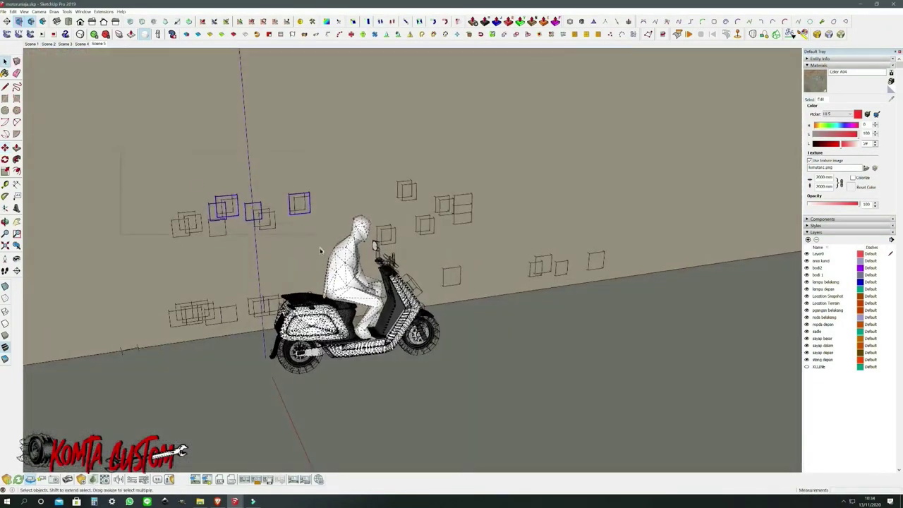
pyautogui.rightClick(187, 225)
pyautogui.click(103, 12)
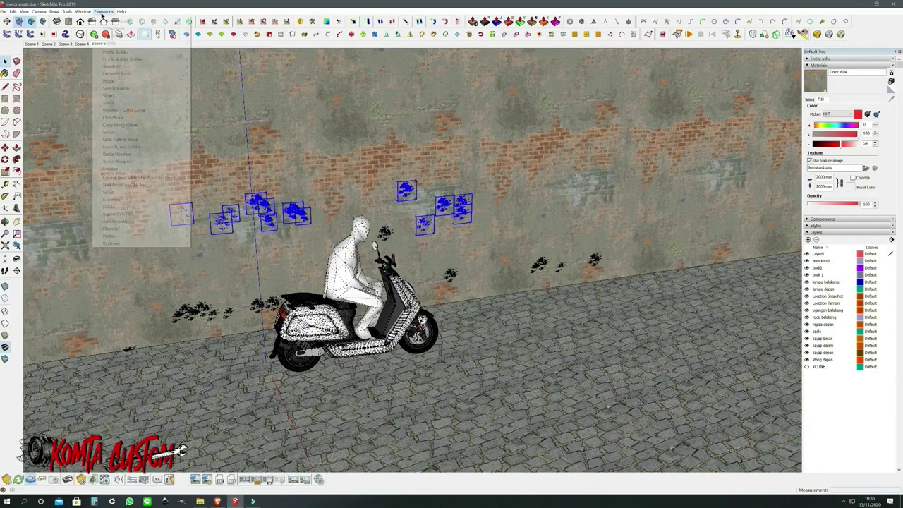
# - Start Enscape beside SketchUp, switch to the Scene 5 view and rescale the selected figure
pyautogui.click(233, 150)
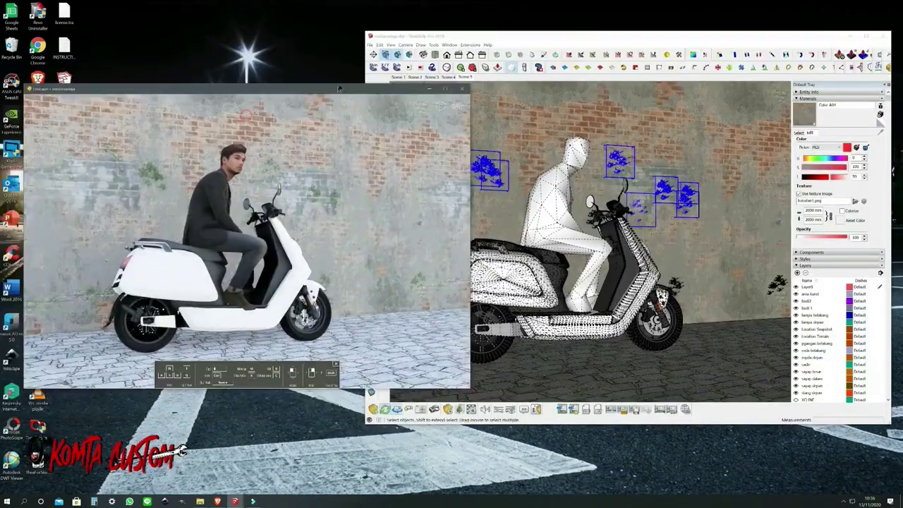
pyautogui.moveTo(509, 35); pyautogui.dragTo(526, 50)
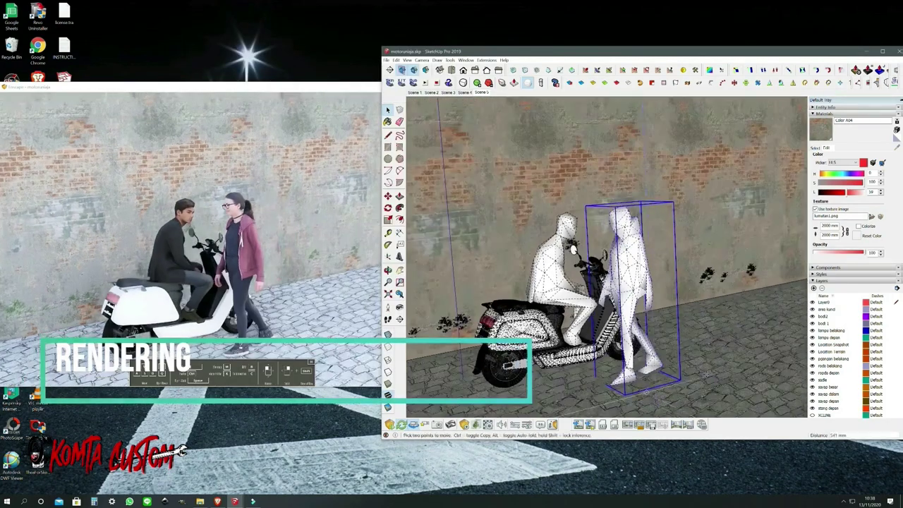
pyautogui.click(482, 92)
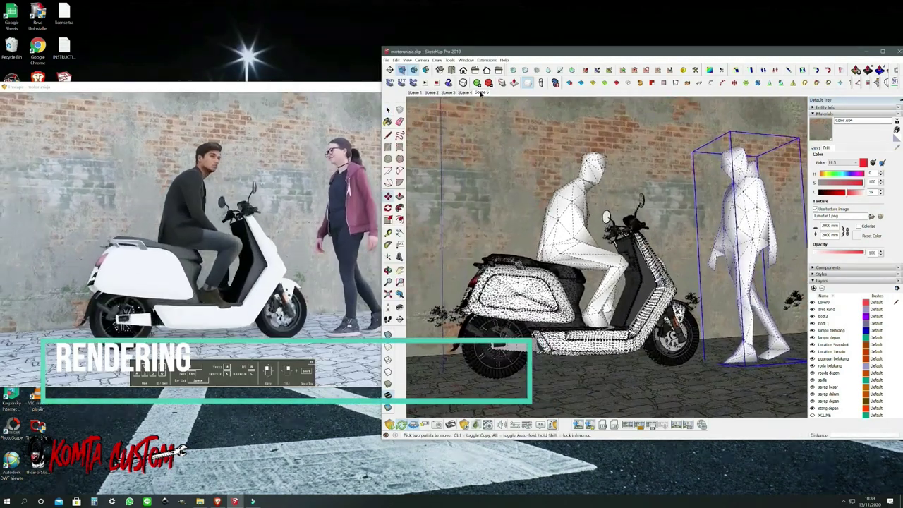
pyautogui.press('s')
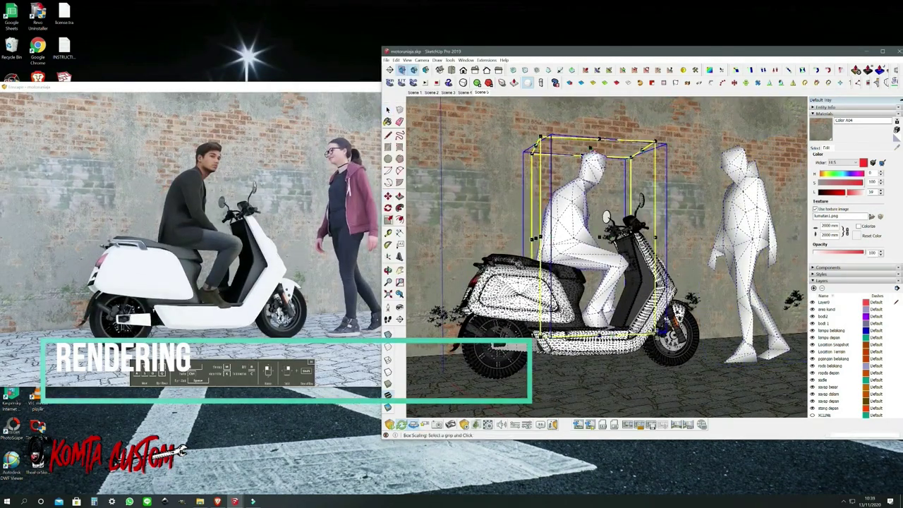
pyautogui.press('space')
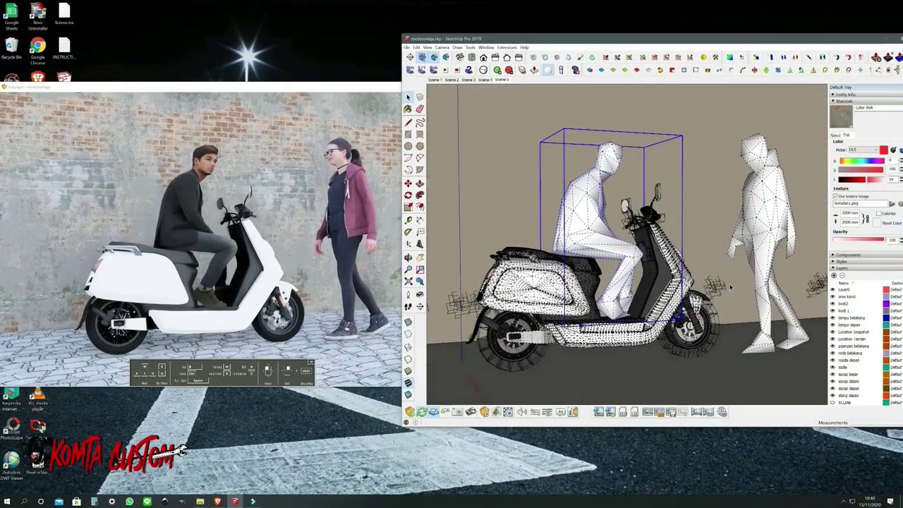
# - Save a rendered screenshot of the scooter, rider and walking pedestrian by the brick wall
pyautogui.scroll(8, 701, 334)
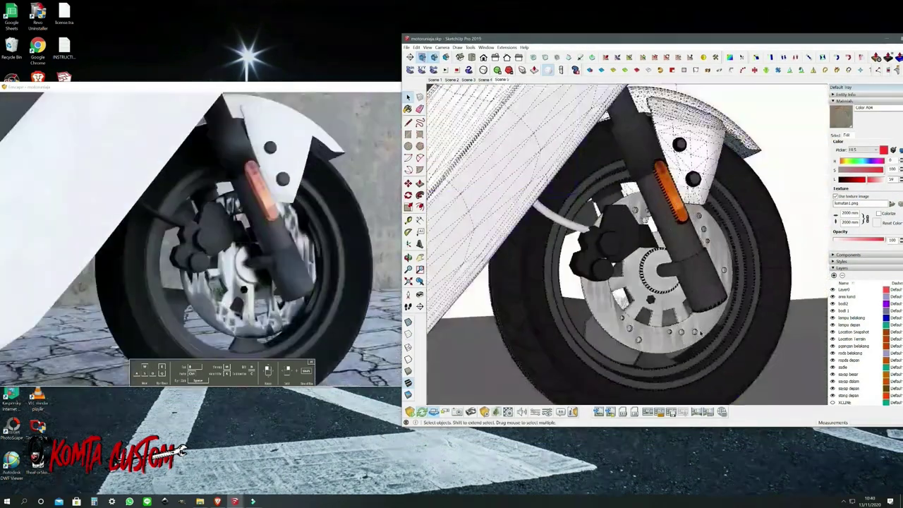
pyautogui.scroll(-2, 665, 345)
pyautogui.scroll(-6, 666, 345)
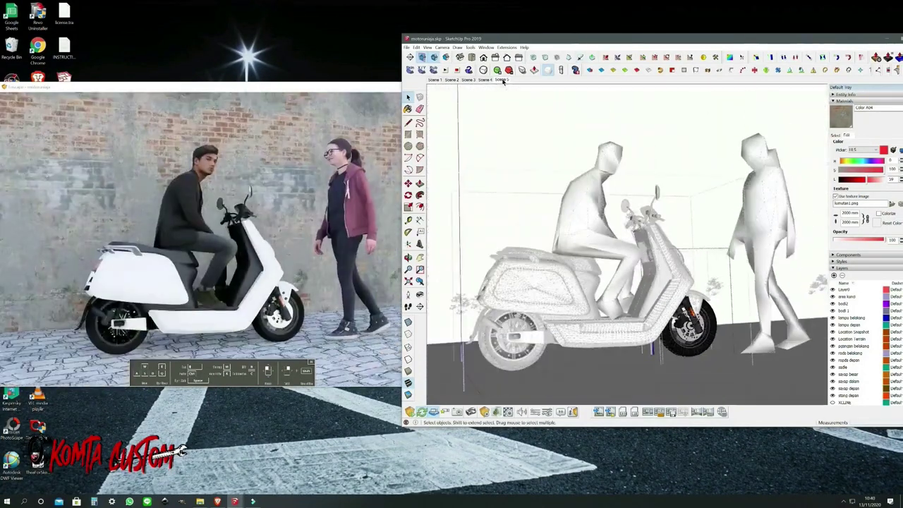
pyautogui.click(599, 411)
pyautogui.click(851, 401)
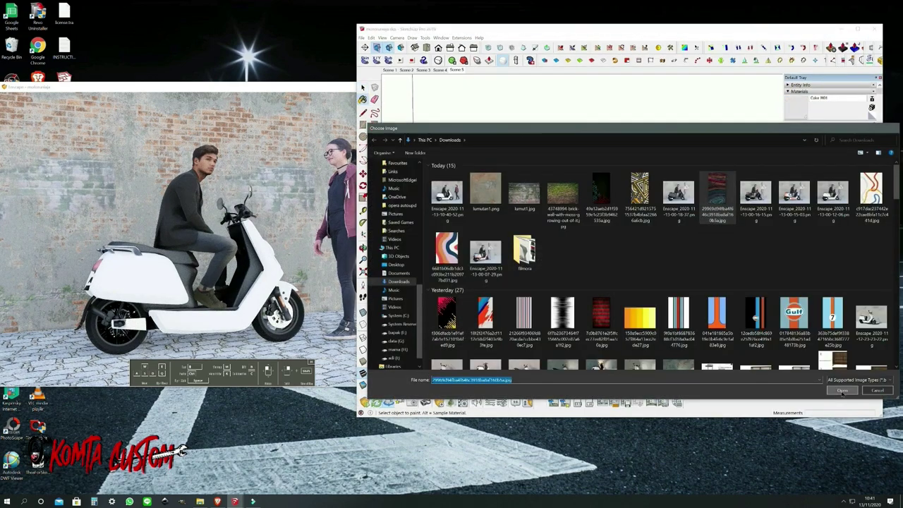
# - Apply a patterned texture image to the scooter and enter its group to reach the body panel
pyautogui.click(843, 391)
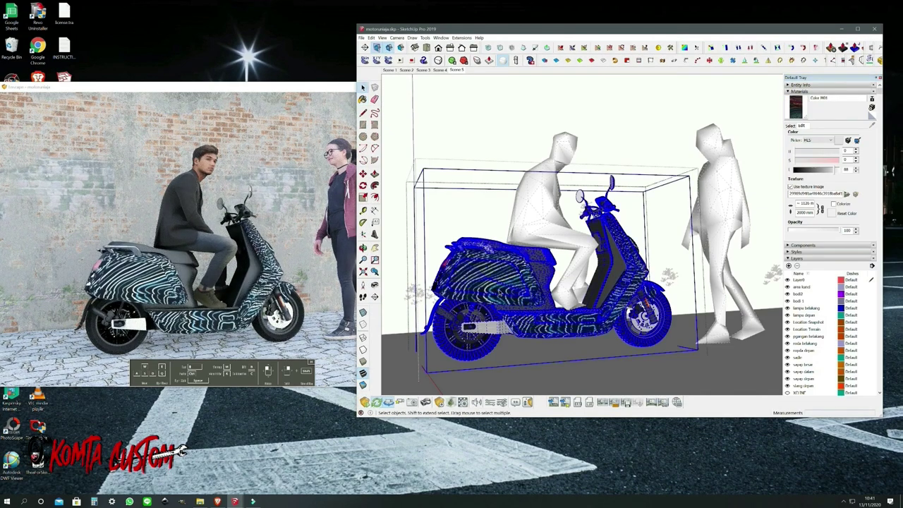
pyautogui.click(567, 327)
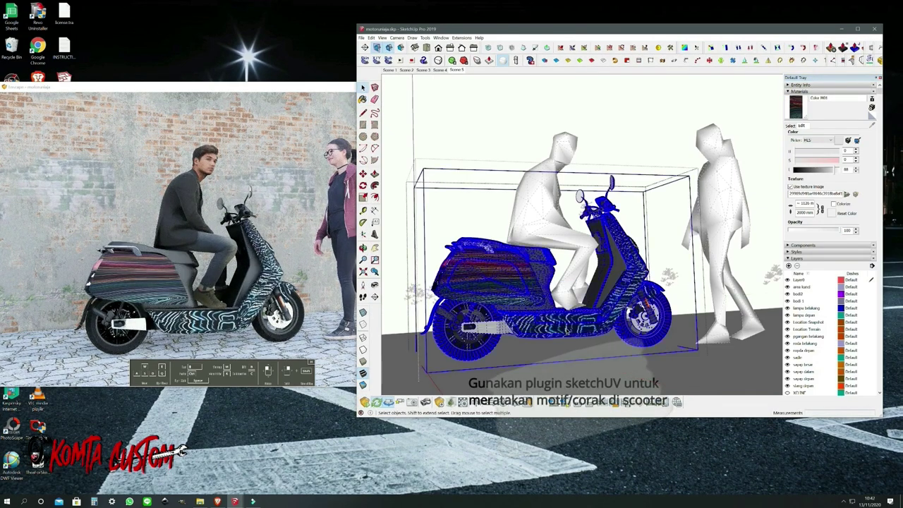
pyautogui.doubleClick(567, 327)
pyautogui.rightClick(567, 328)
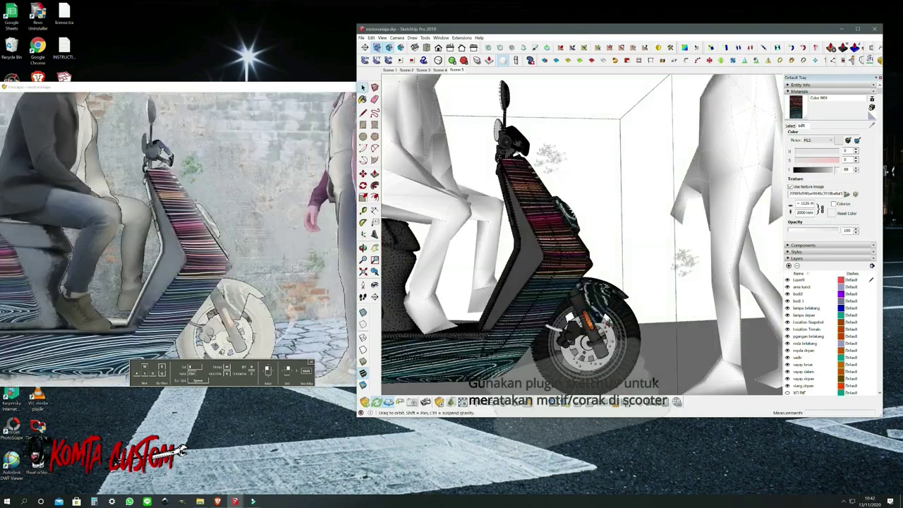
# - Planar-map the texture and swap in the red, blue and white livery image across the panels
pyautogui.scroll(5, 566, 328)
pyautogui.moveTo(560, 323); pyautogui.dragTo(551, 341)
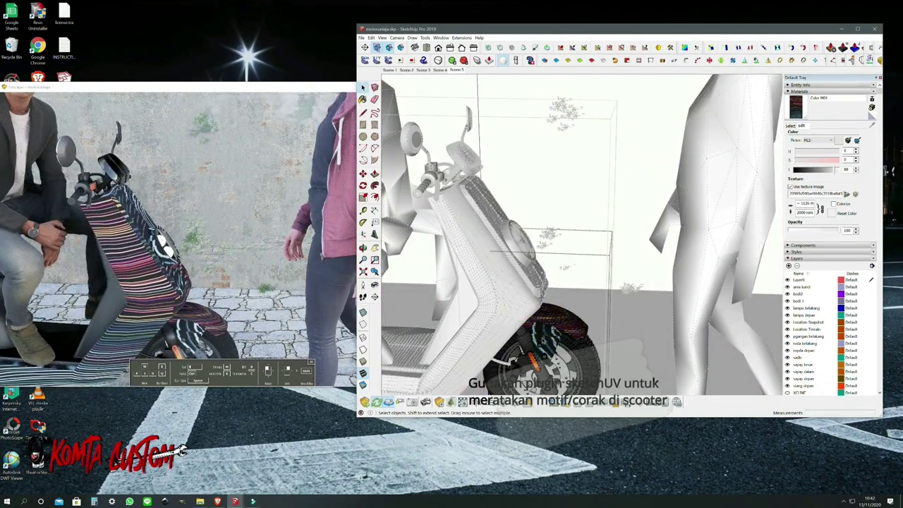
pyautogui.rightClick(550, 341)
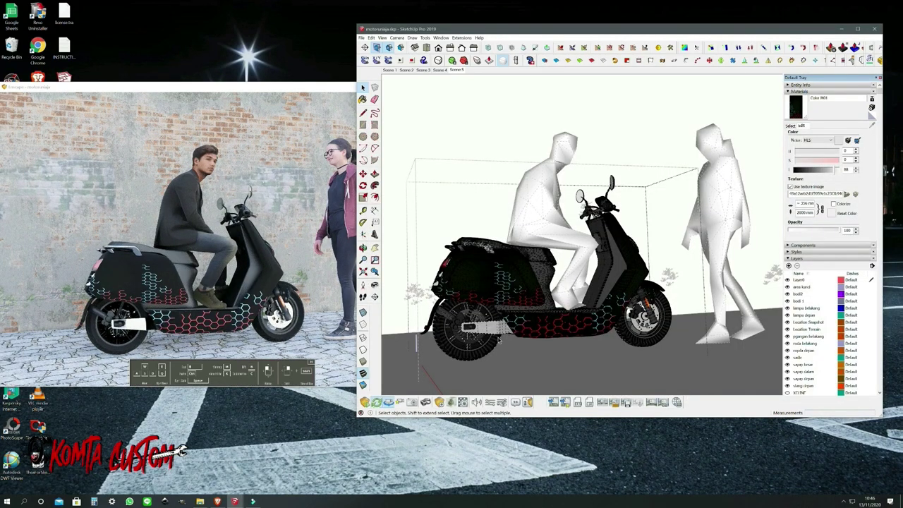
pyautogui.click(855, 193)
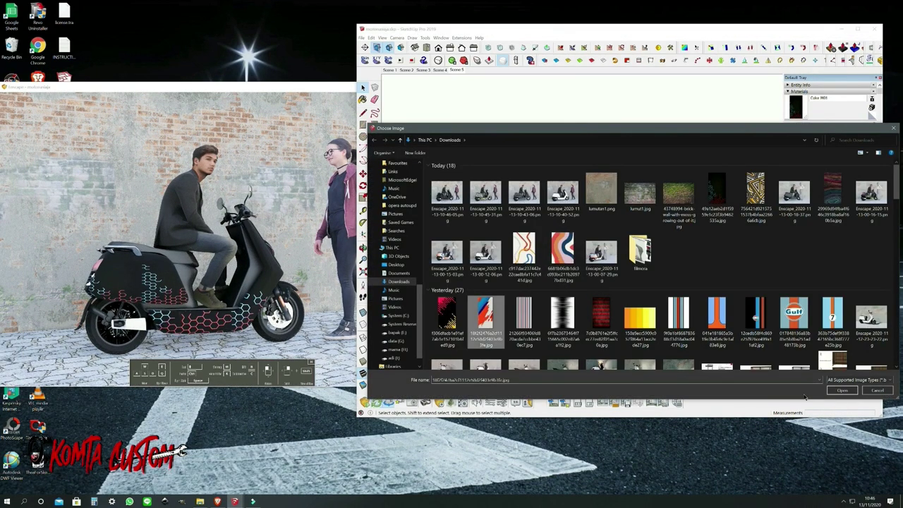
pyautogui.click(842, 390)
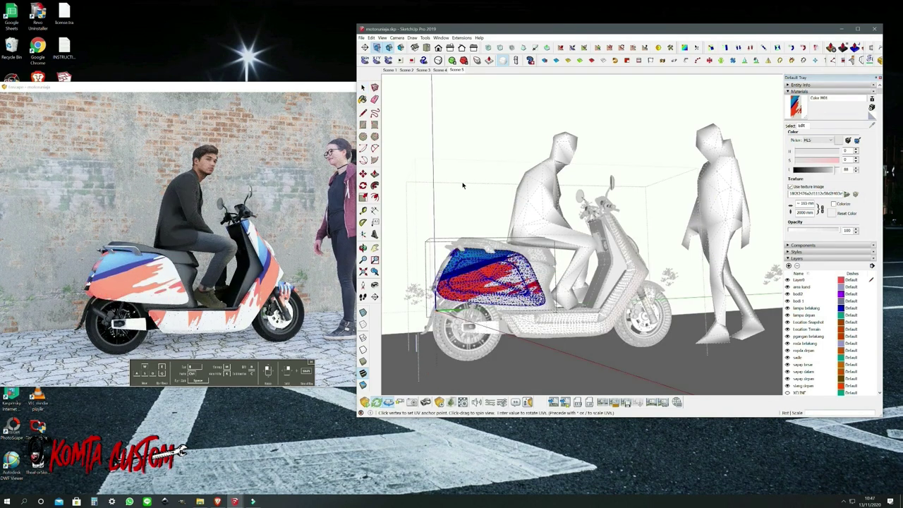
pyautogui.click(482, 133)
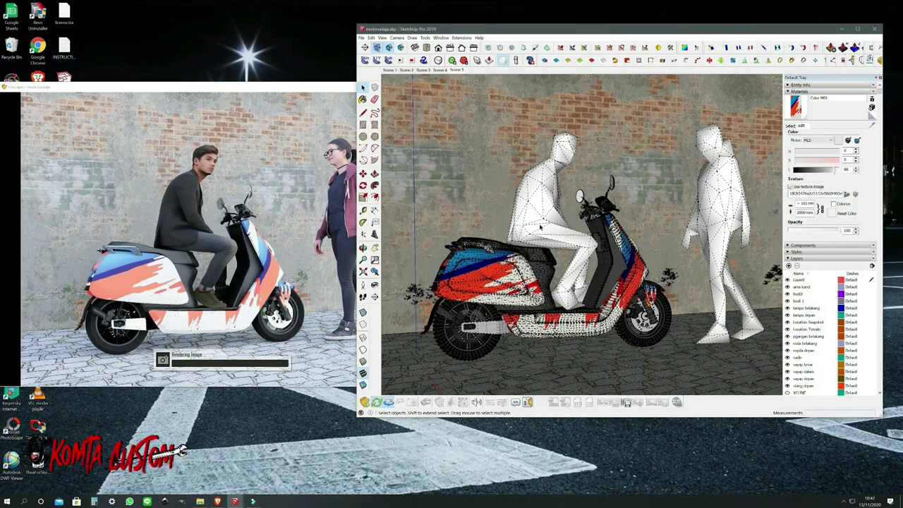